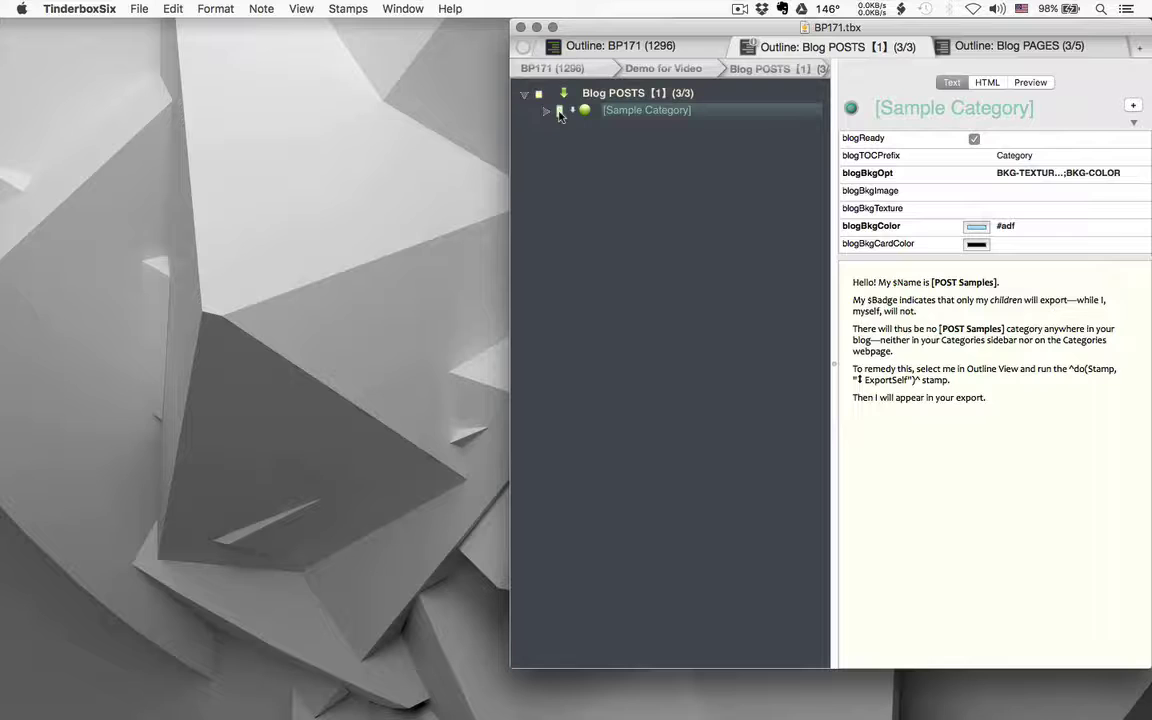
Add a note named "New Category" after [Sample Category] under Blog POSTS and check which prototype it uses
{"action": "key", "text": "Return"}
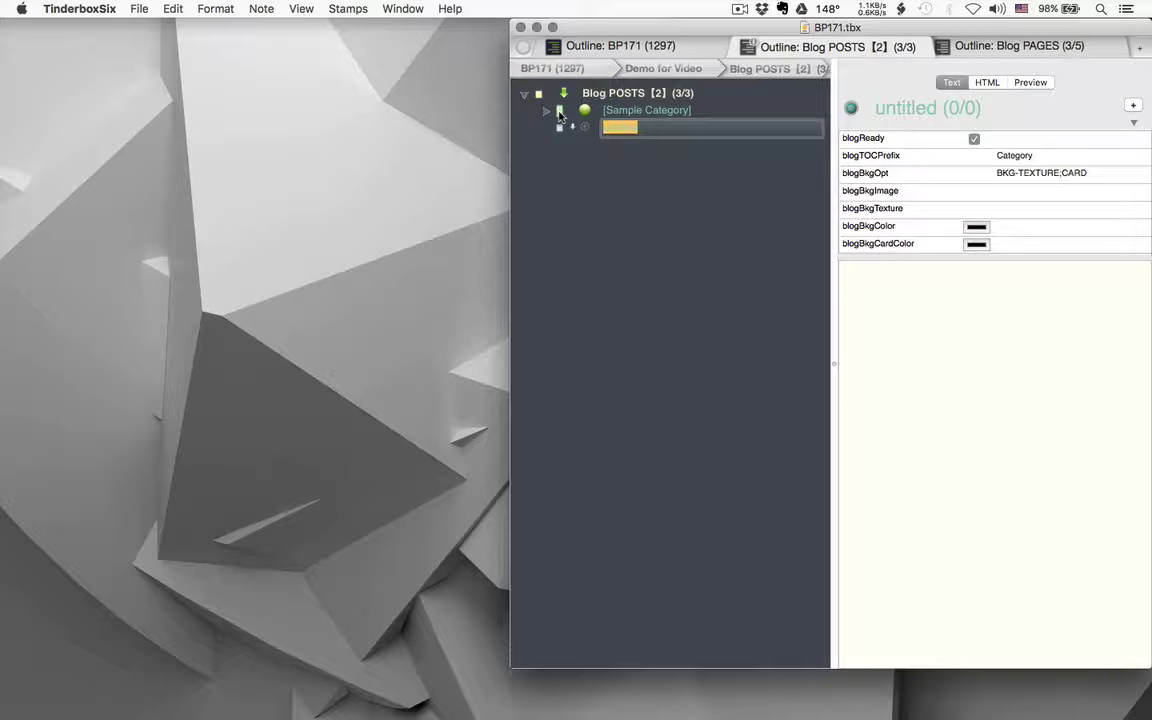
{"action": "type", "text": "New"}
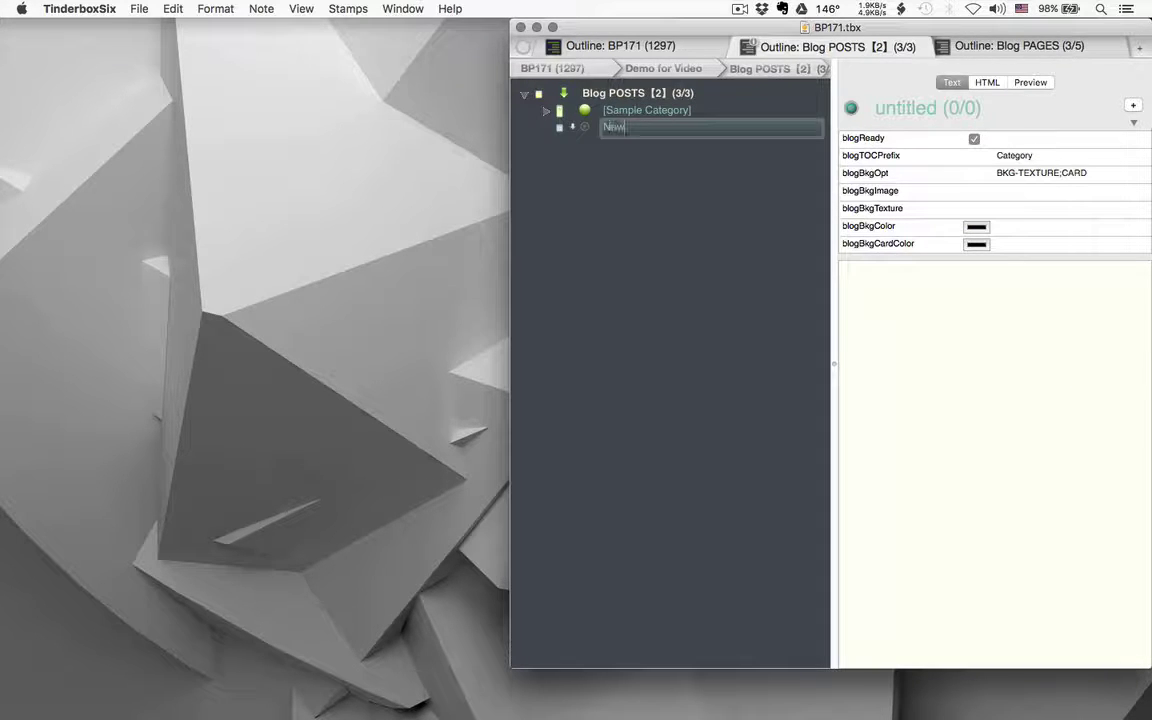
{"action": "type", "text": " Category"}
{"action": "key", "text": "Return"}
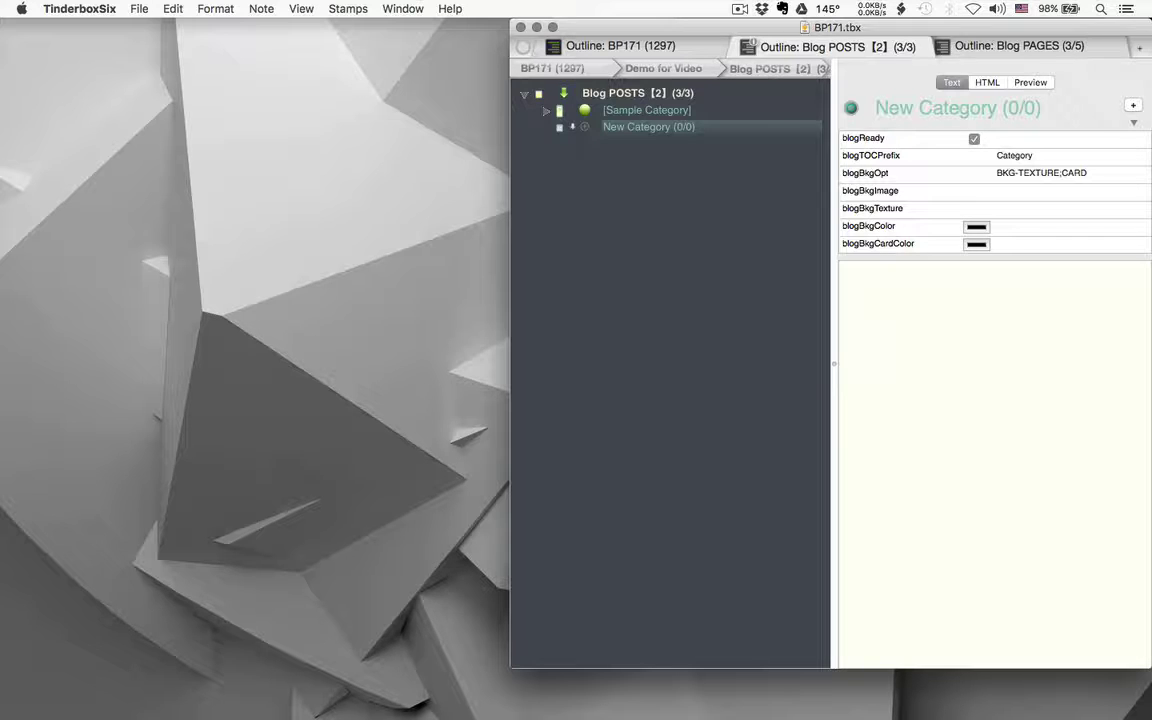
{"action": "left_click", "coordinate": [560, 128]}
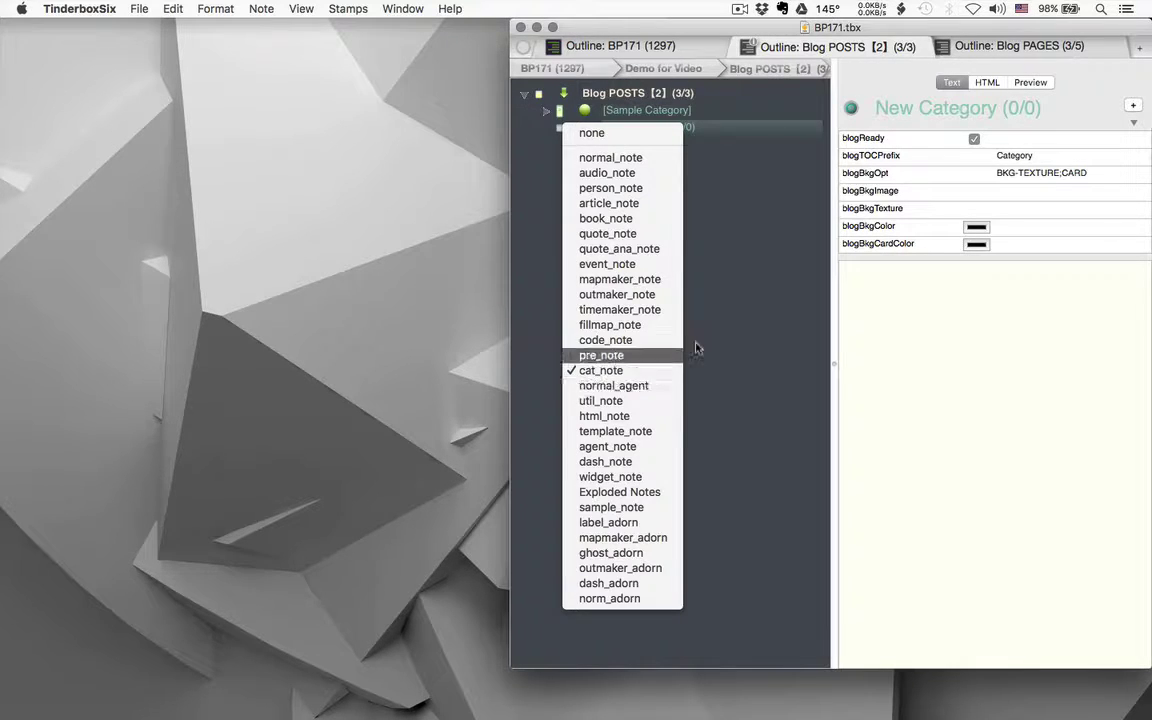
{"action": "left_click", "coordinate": [729, 337]}
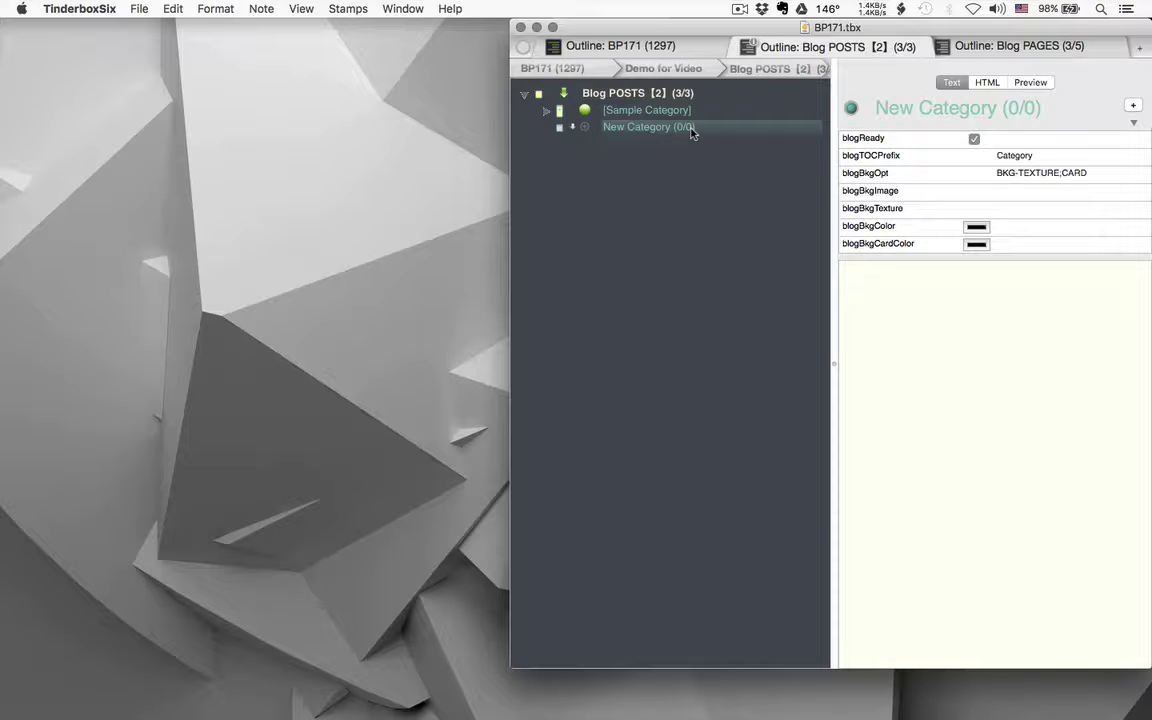
Focus the outline on New Category and add a child note named "New Post" inside it
{"action": "left_click", "coordinate": [559, 126]}
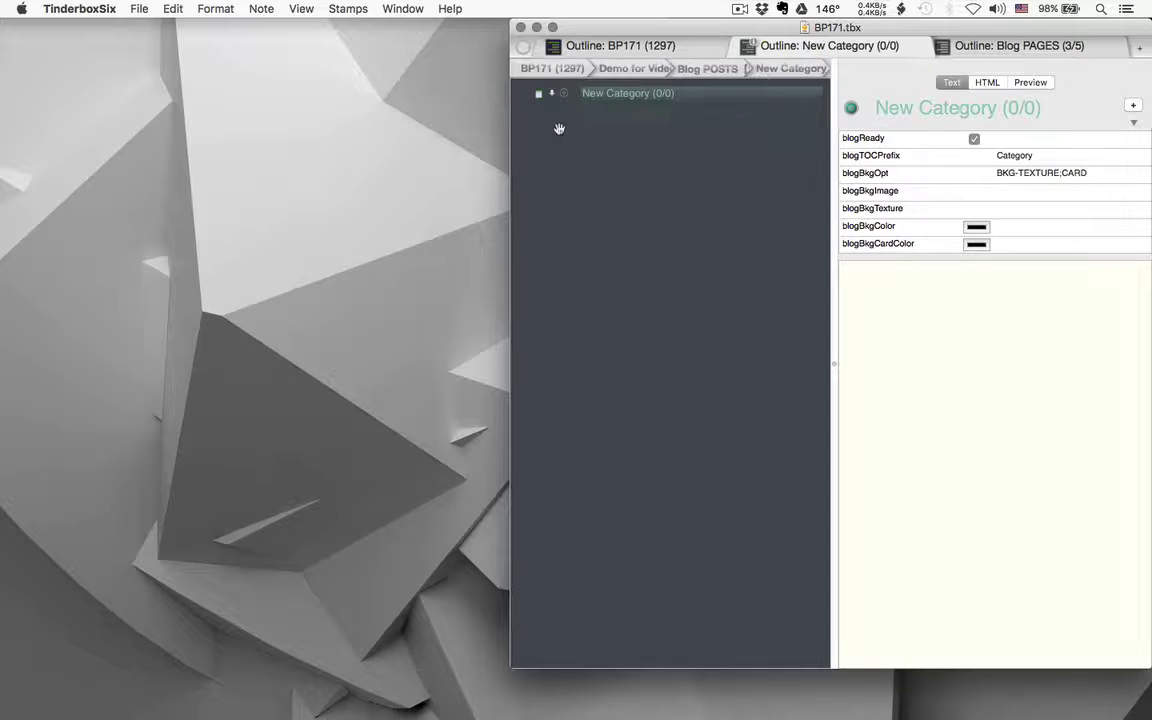
{"action": "key", "text": "Return"}
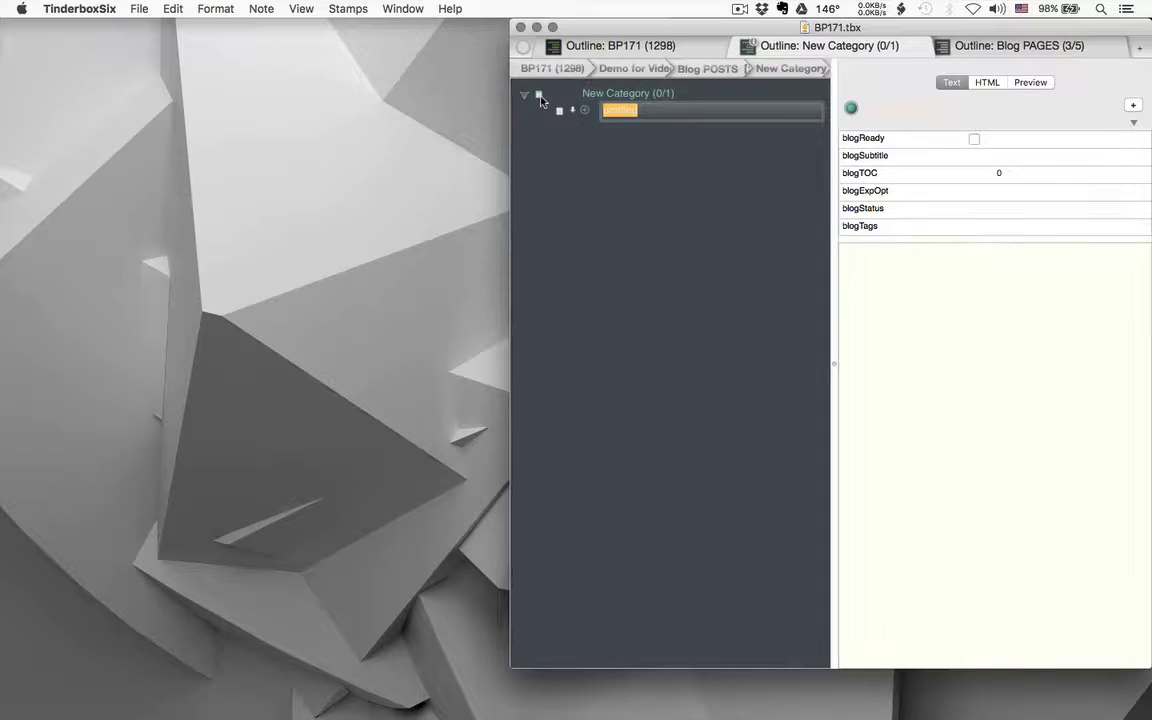
{"action": "type", "text": "New Post"}
{"action": "key", "text": "Return"}
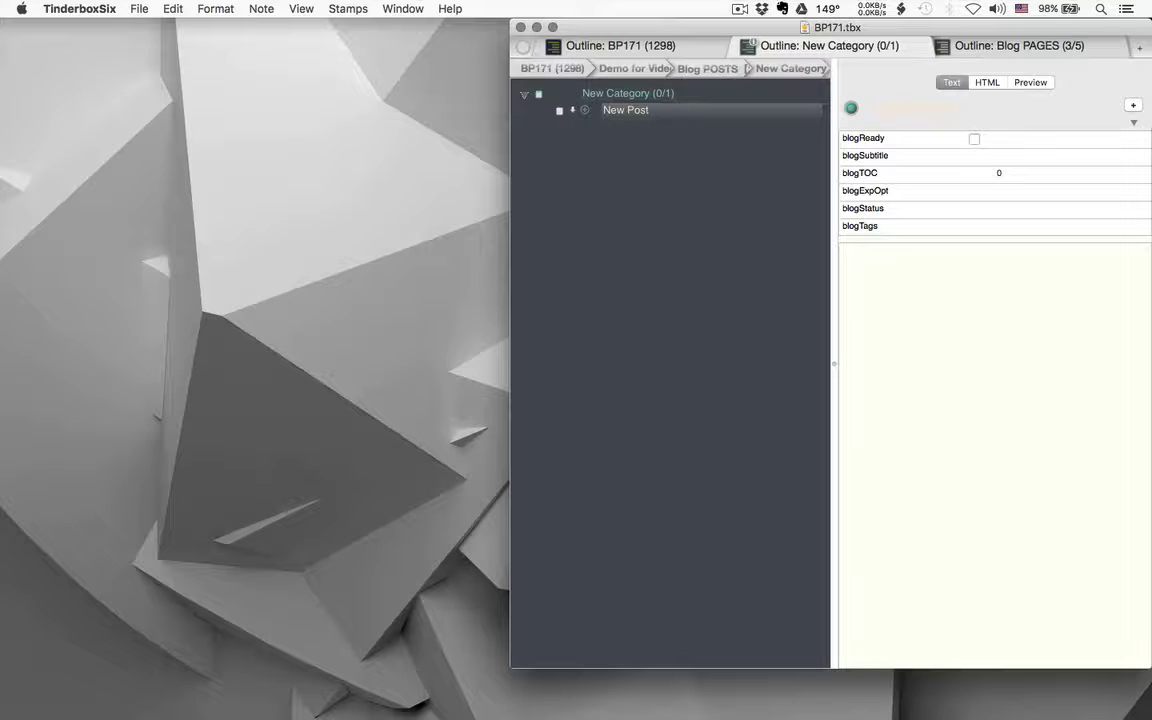
Fill New Post's text with a first paragraph repeating "This is some text." eight times
{"action": "type", "text": "This is some"}
{"action": "key", "text": "super+a"}
{"action": "key", "text": "super+c"}
{"action": "key", "text": "super+v"}
{"action": "key", "text": "super+v"}
{"action": "key", "text": "super+v"}
{"action": "key", "text": "super+v"}
{"action": "key", "text": "super+v"}
{"action": "key", "text": "super+v"}
{"action": "key", "text": "super+v"}
{"action": "key", "text": "super+v"}
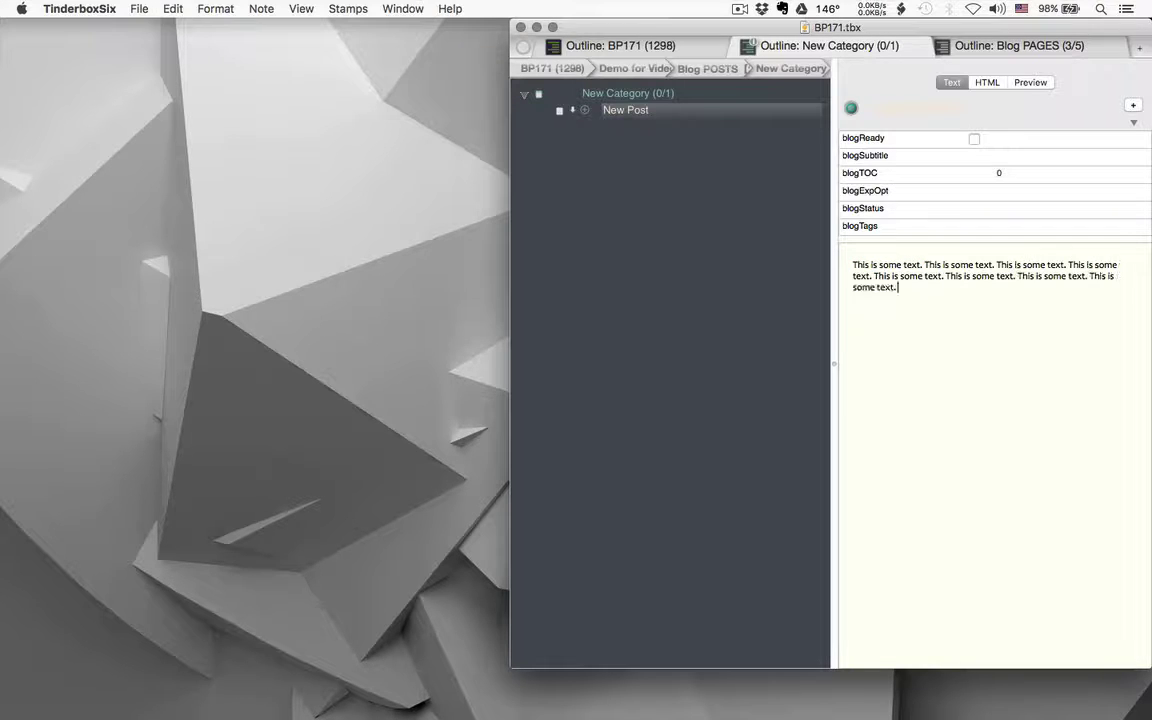
Add a second paragraph to New Post that repeats "This is some text." twelve times
{"action": "key", "text": "Return"}
{"action": "key", "text": "super+v"}
{"action": "key", "text": "super+v"}
{"action": "key", "text": "super+v"}
{"action": "key", "text": "super+v"}
{"action": "key", "text": "super+v"}
{"action": "key", "text": "super+v"}
{"action": "key", "text": "super+v"}
{"action": "key", "text": "super+v"}
{"action": "key", "text": "super+v"}
{"action": "key", "text": "super+v"}
{"action": "key", "text": "super+v"}
{"action": "key", "text": "super+v"}
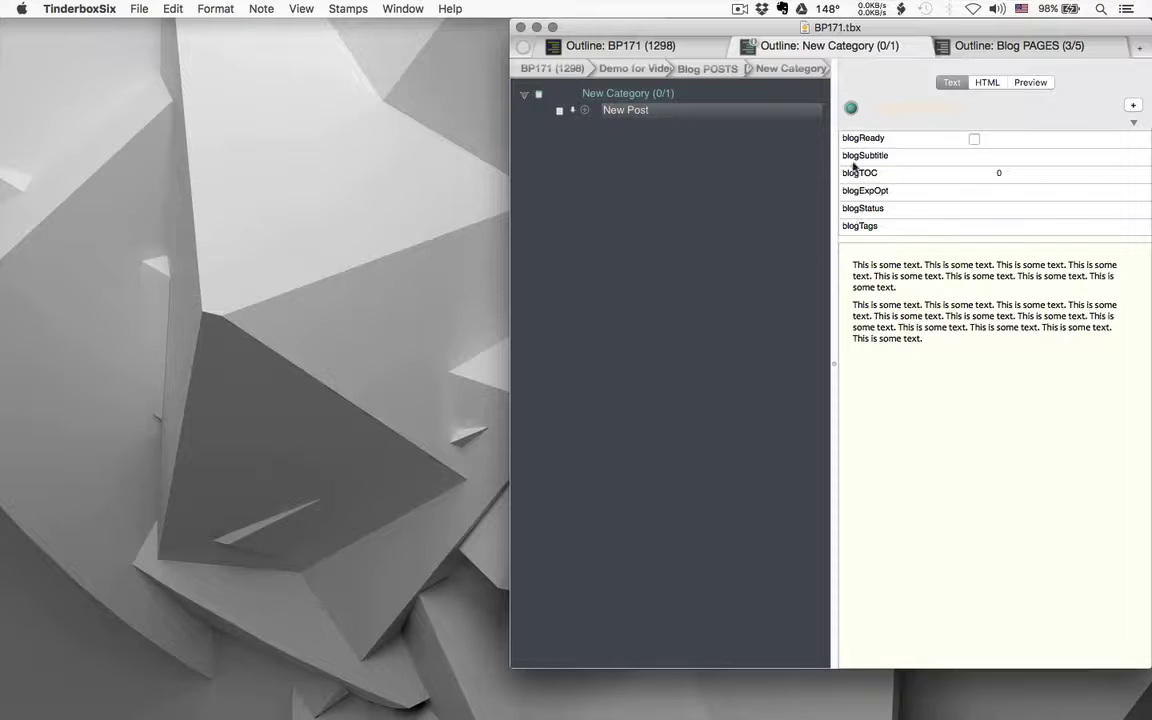
Mark New Post as blogReady and set its blogSubtitle to "This is a stubtitle"
{"action": "left_click", "coordinate": [972, 141]}
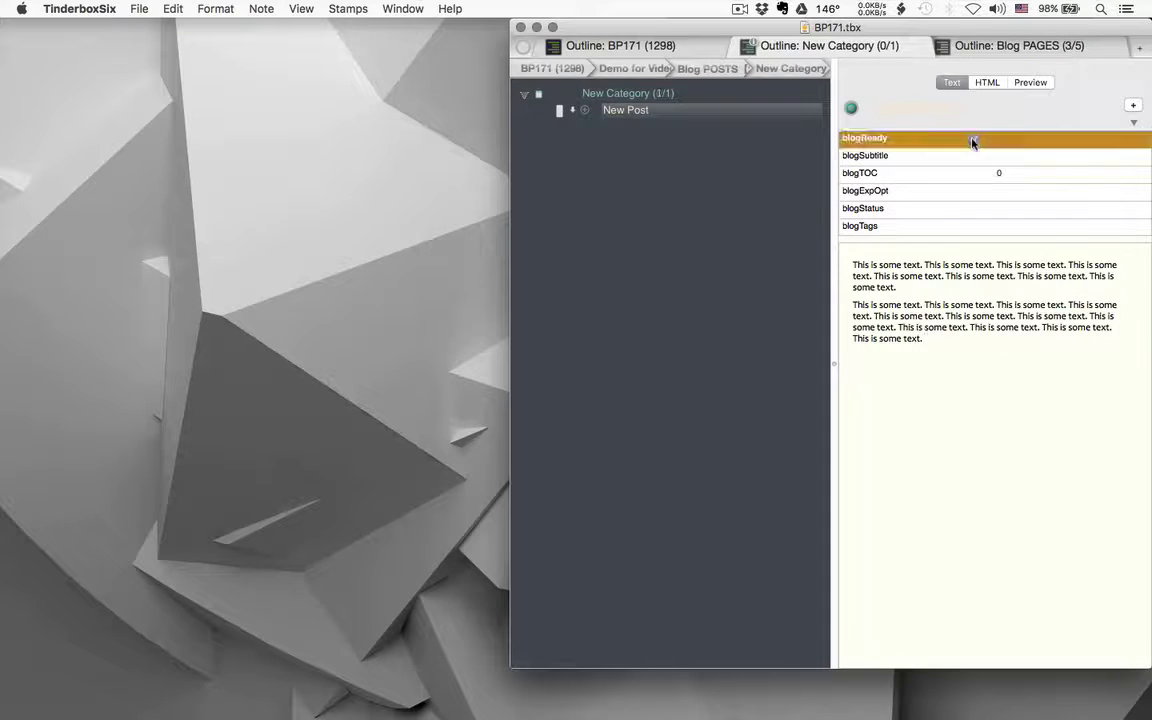
{"action": "left_click", "coordinate": [1042, 162]}
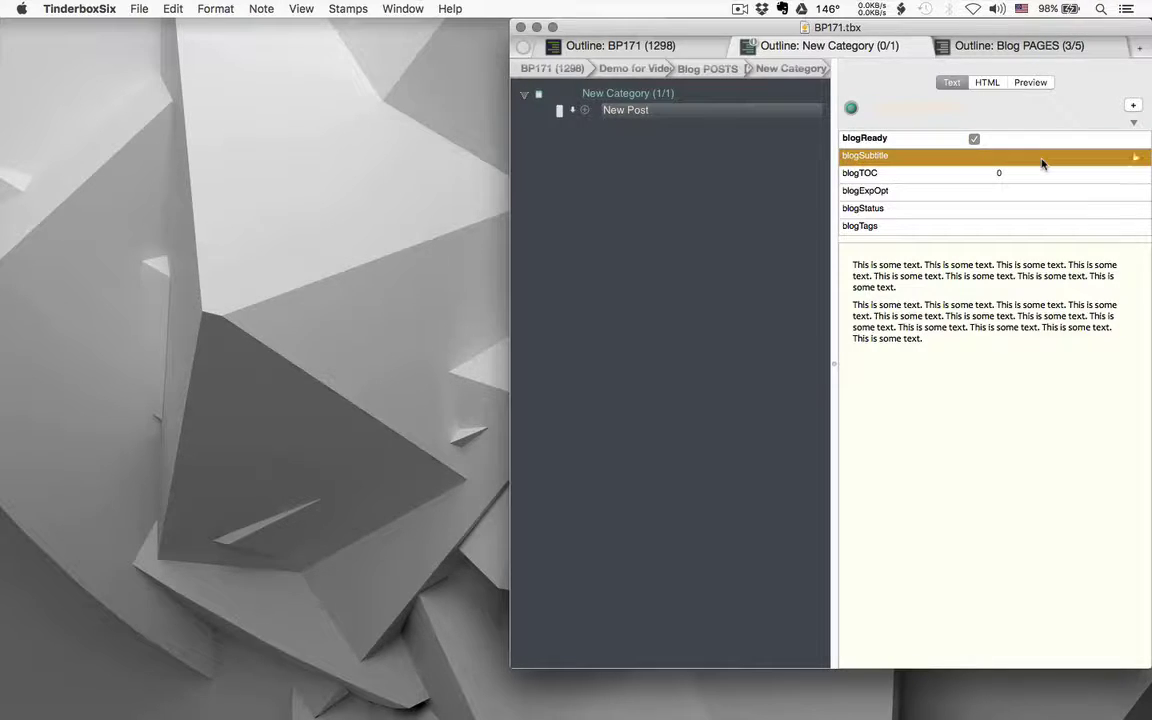
{"action": "left_click", "coordinate": [1042, 162]}
{"action": "type", "text": "This is s"}
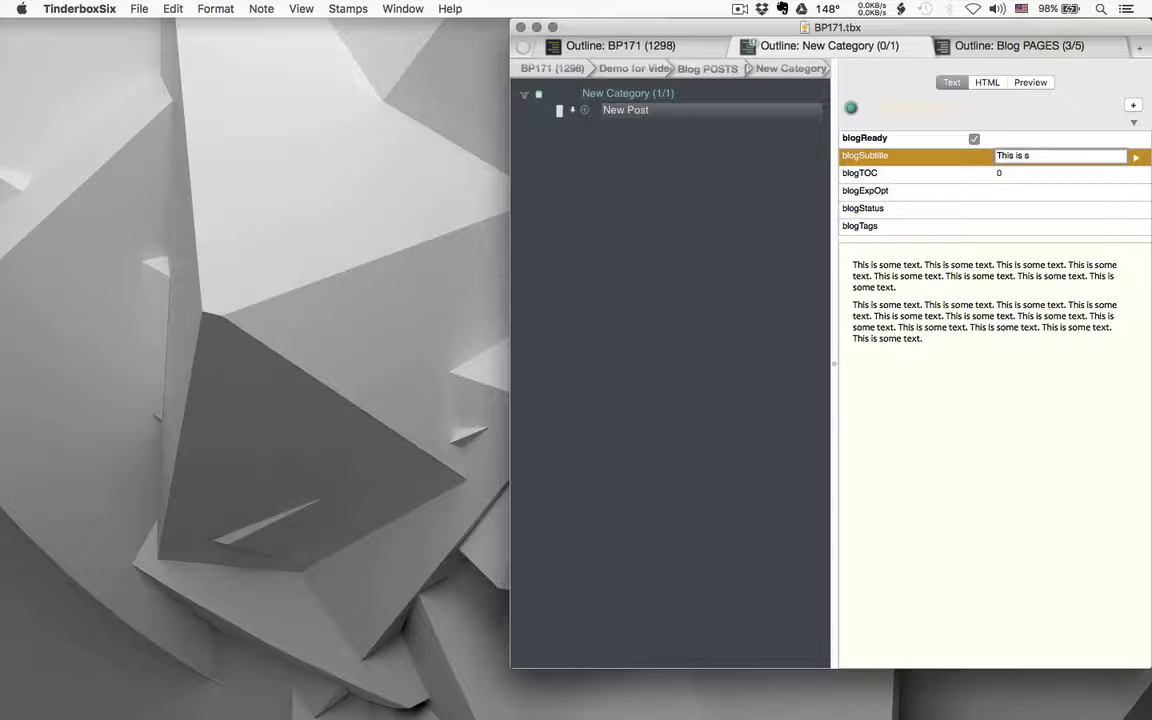
{"action": "key", "text": "BackSpace"}
{"action": "type", "text": "a stubtitle"}
{"action": "key", "text": "Return"}
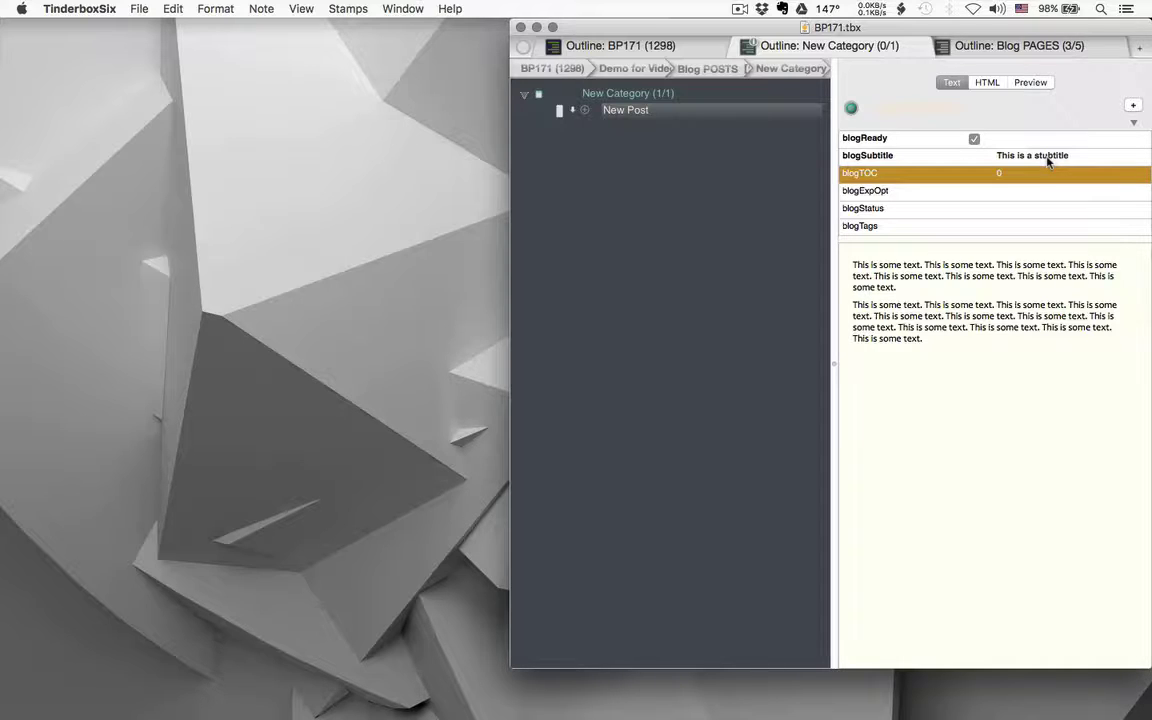
{"action": "left_click", "coordinate": [617, 305]}
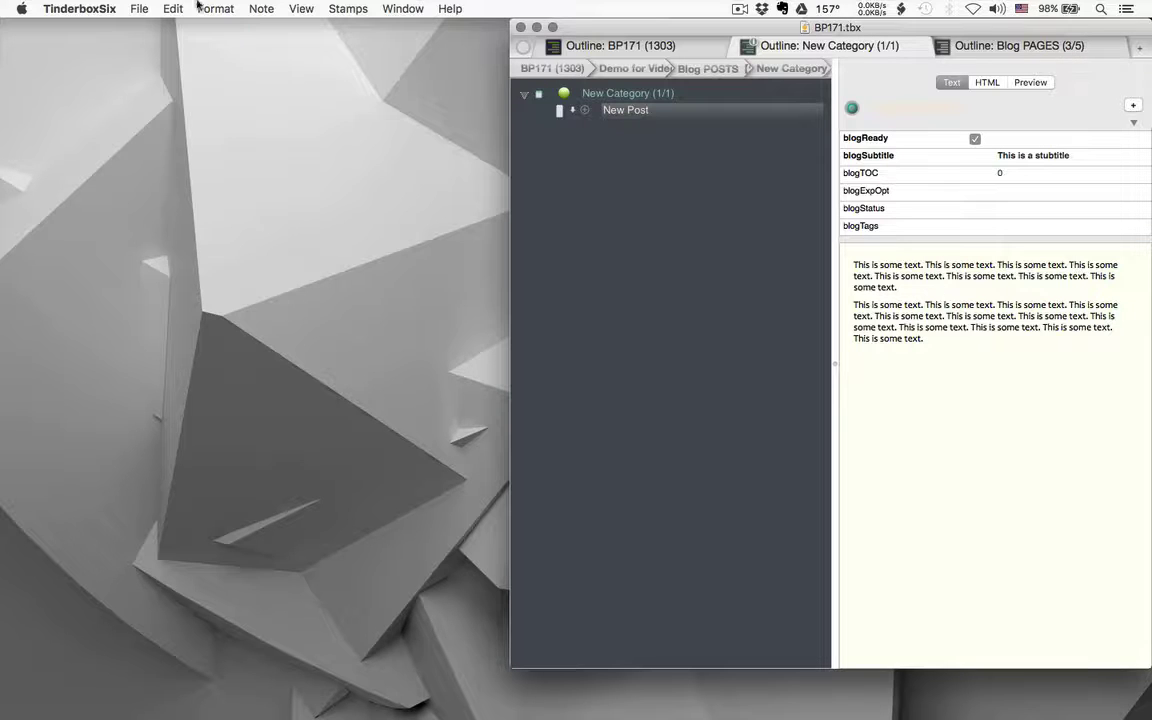
Update the agents and export the blog to the BoxPressExport folder
{"action": "left_click", "coordinate": [139, 8]}
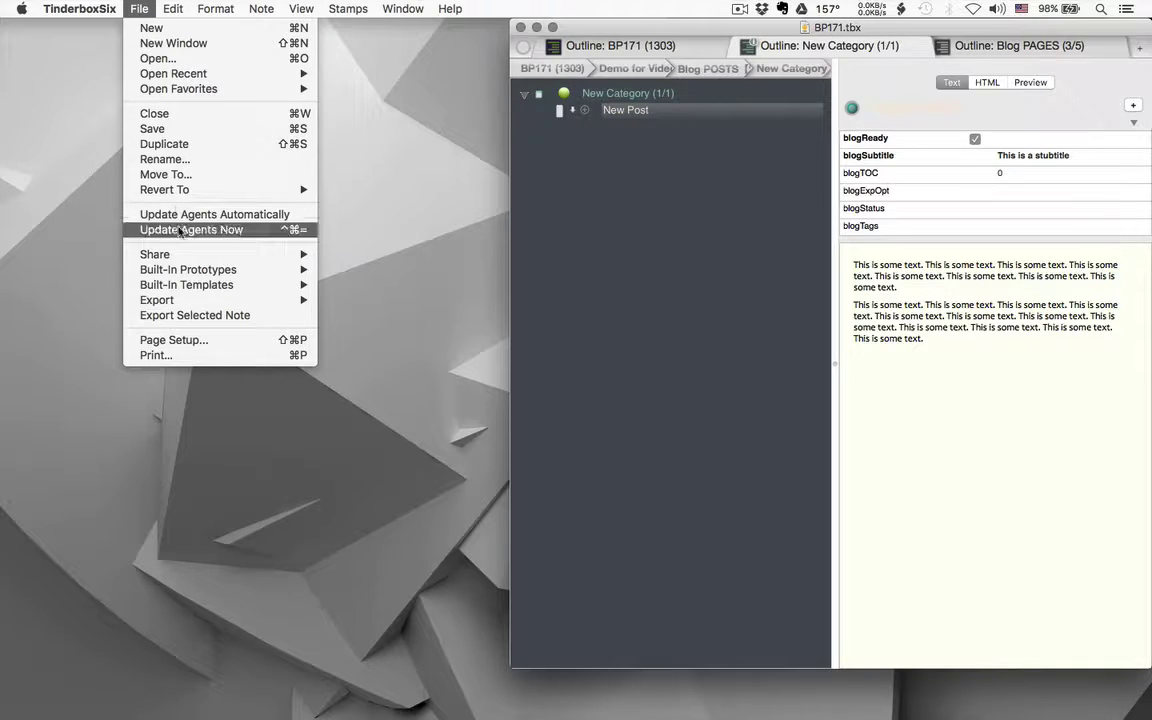
{"action": "left_click", "coordinate": [180, 231]}
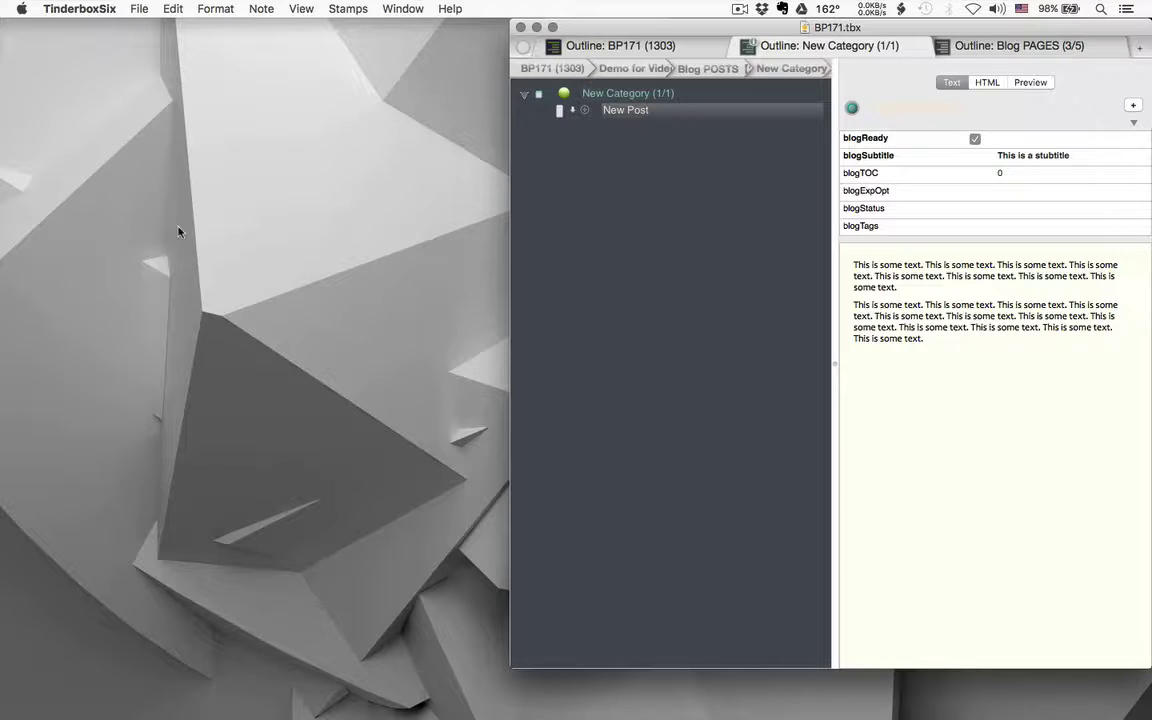
{"action": "left_click", "coordinate": [128, 4]}
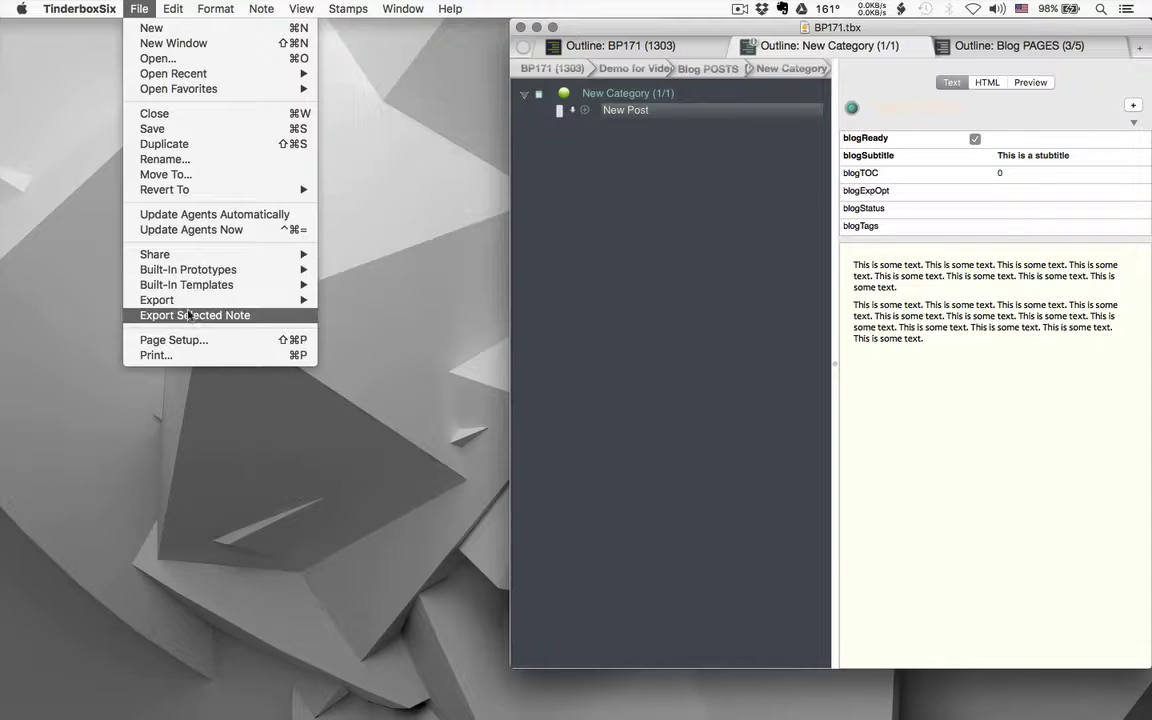
{"action": "mouse_move", "coordinate": [180, 300]}
{"action": "left_click", "coordinate": [355, 300]}
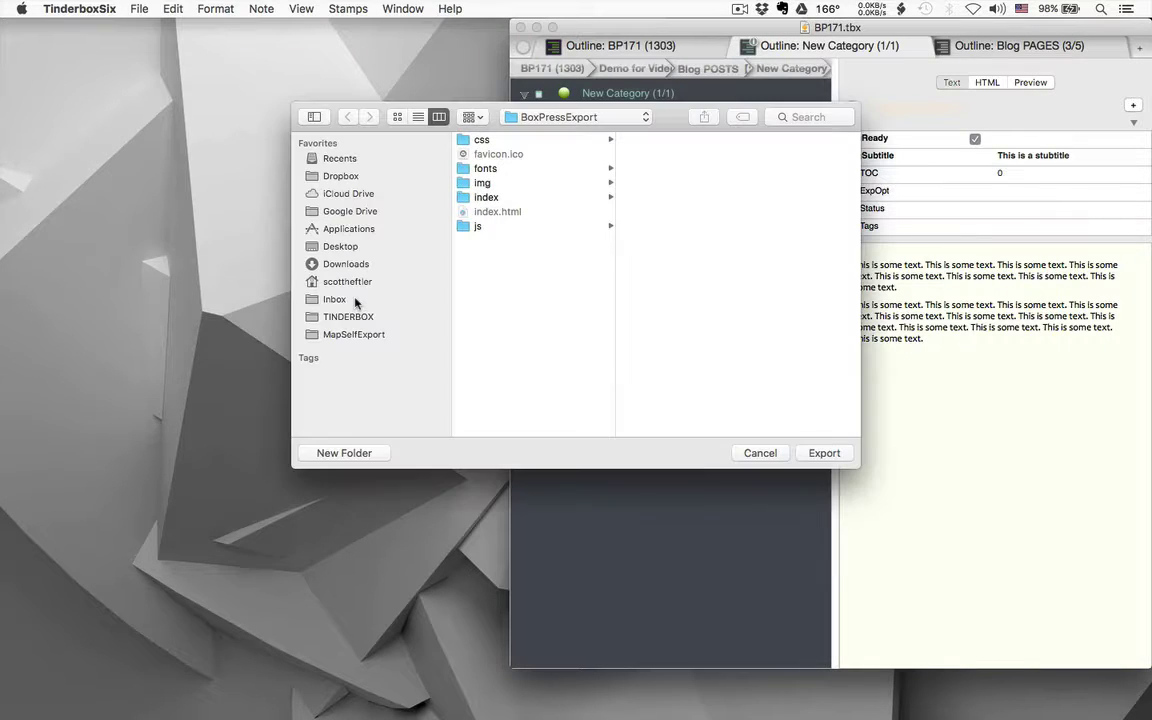
{"action": "left_click", "coordinate": [810, 452]}
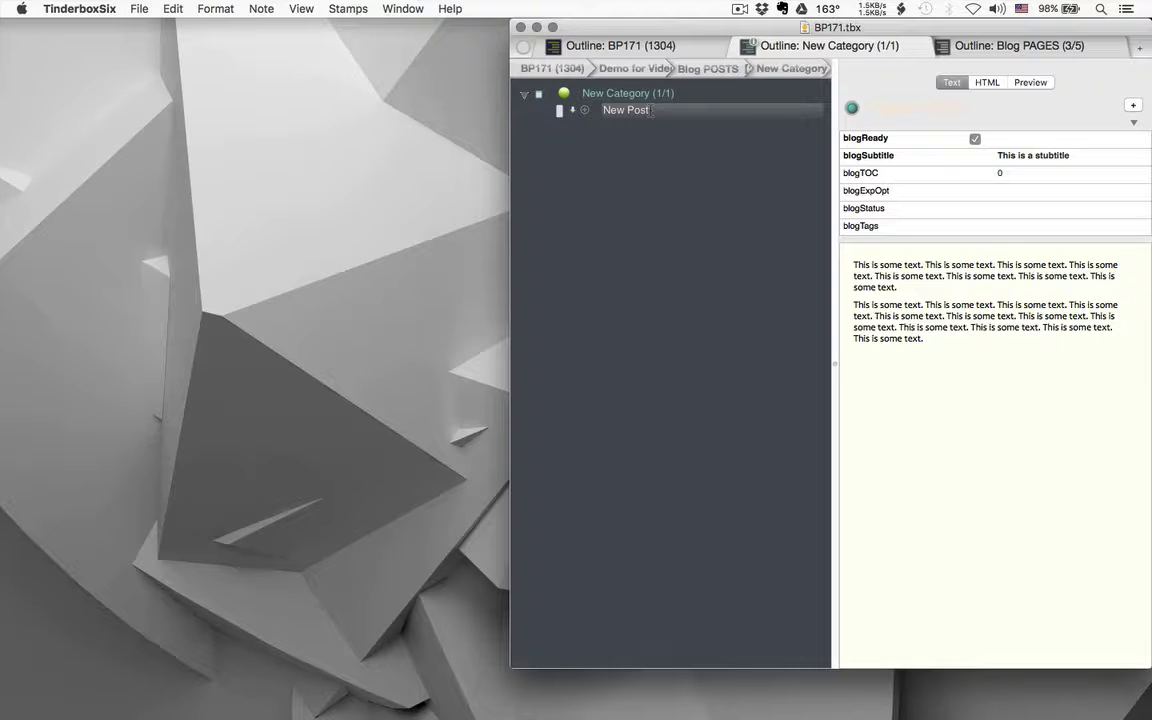
Switch to Safari, reload the exported blog's home page, and open New Post through the New Category page
{"action": "mouse_move", "coordinate": [165, 700]}
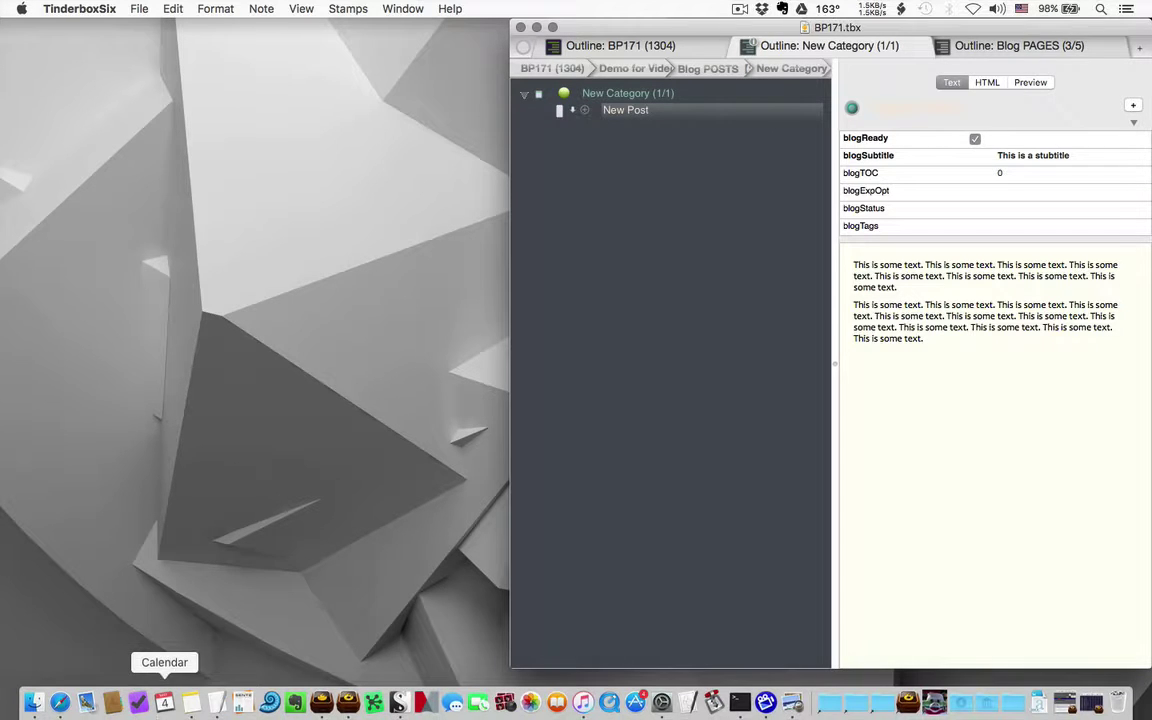
{"action": "left_click", "coordinate": [60, 703]}
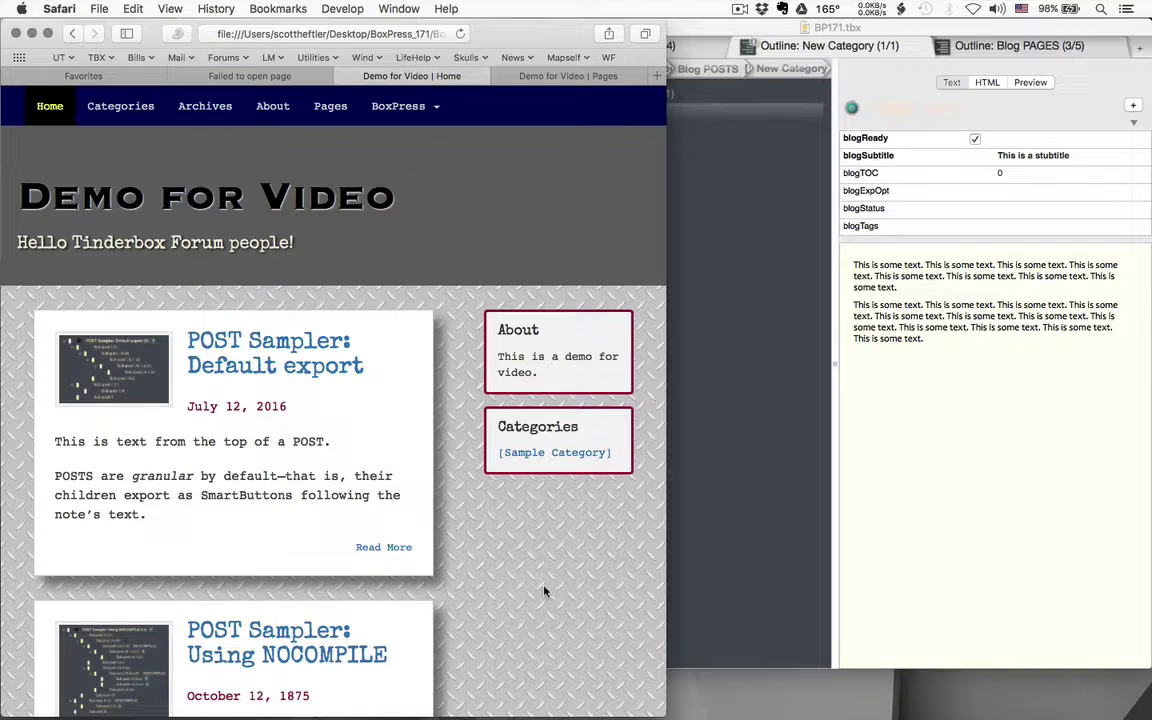
{"action": "key", "text": "super+r"}
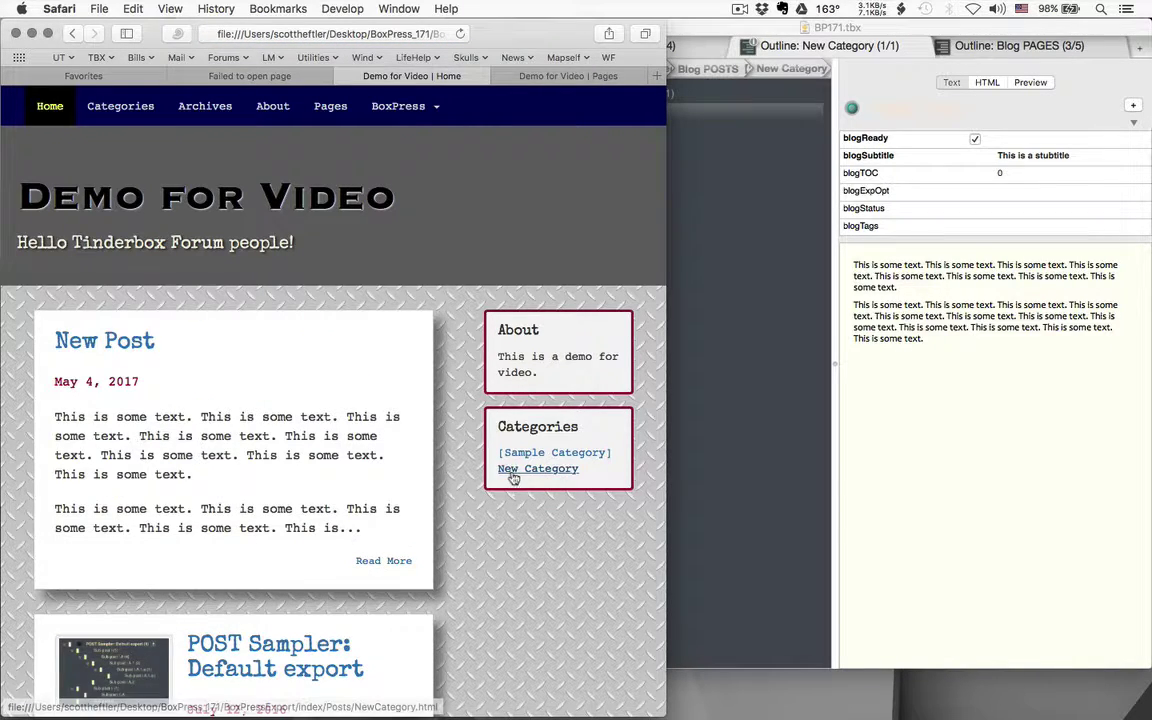
{"action": "left_click", "coordinate": [513, 476]}
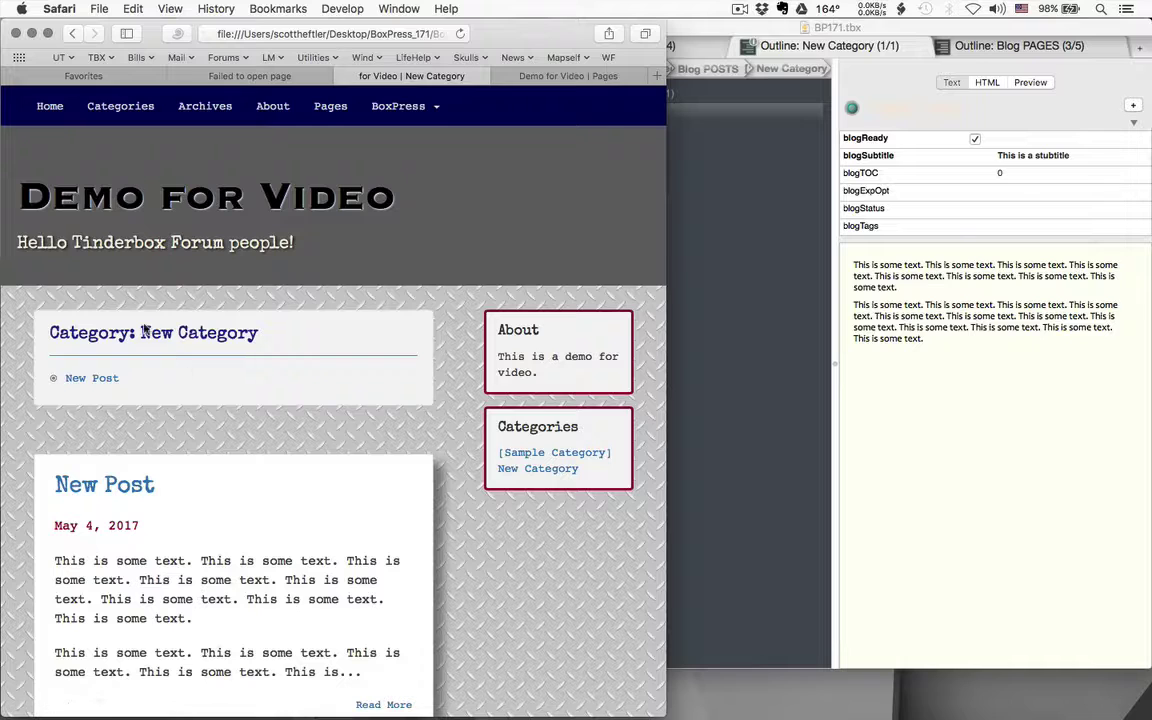
{"action": "left_click", "coordinate": [92, 379]}
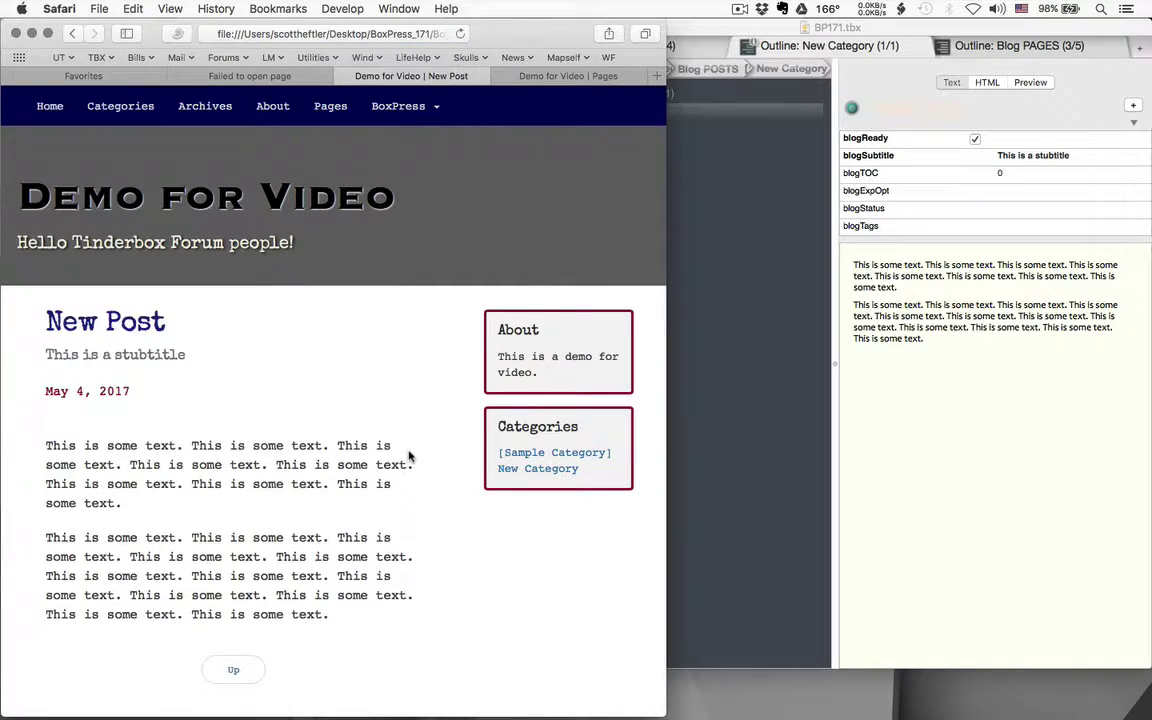
Return to the New Category page and view the full New Post through its Read More link
{"action": "key", "text": "super+bracketleft"}
{"action": "scroll", "coordinate": [257, 499], "scroll_direction": "down", "scroll_amount": 2}
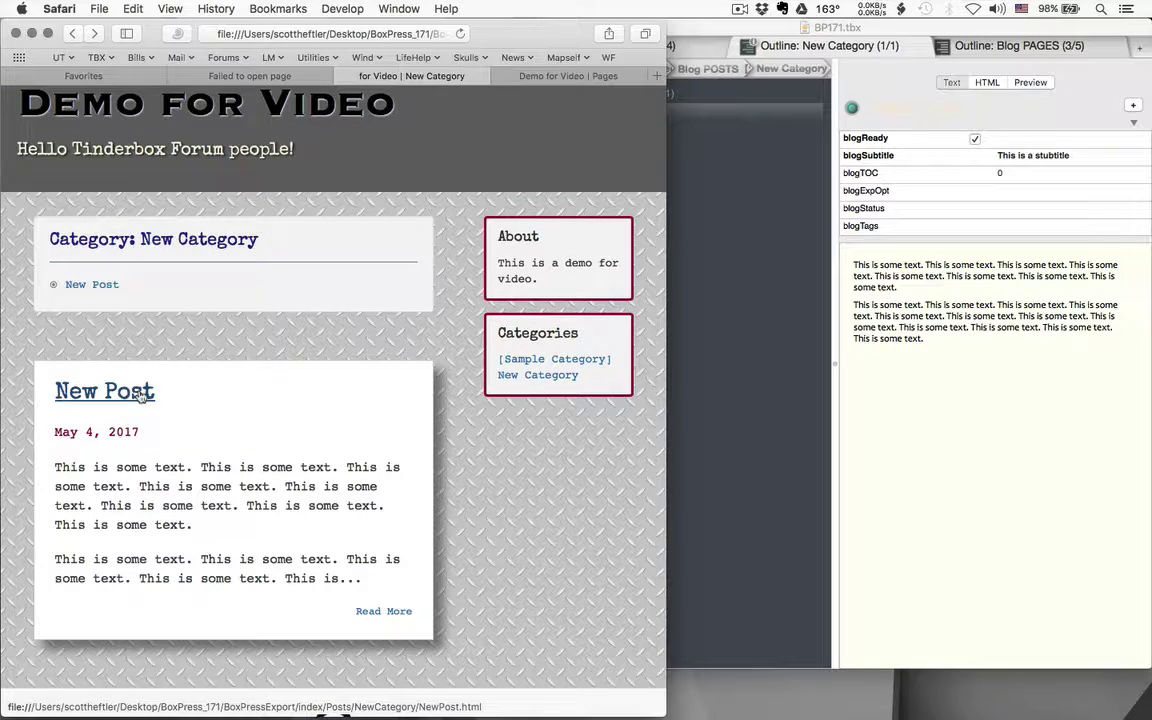
{"action": "left_click", "coordinate": [395, 612]}
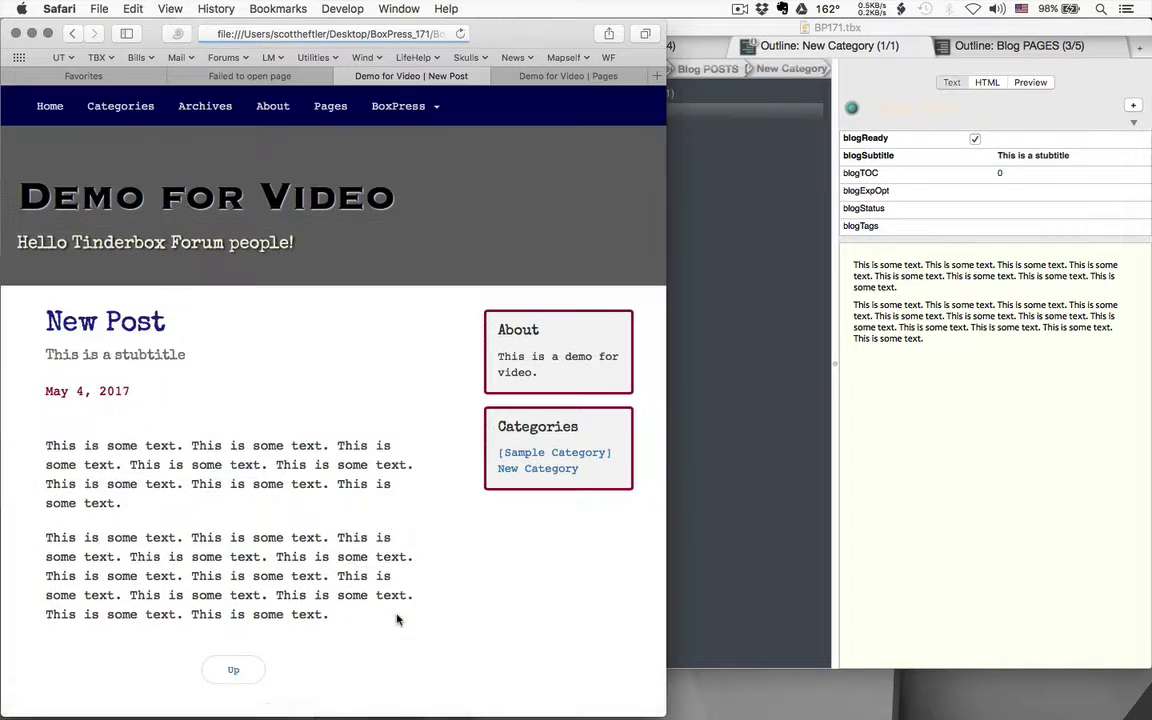
{"action": "scroll", "coordinate": [396, 620], "scroll_direction": "down", "scroll_amount": 3}
{"action": "scroll", "coordinate": [396, 620], "scroll_direction": "up", "scroll_amount": 3}
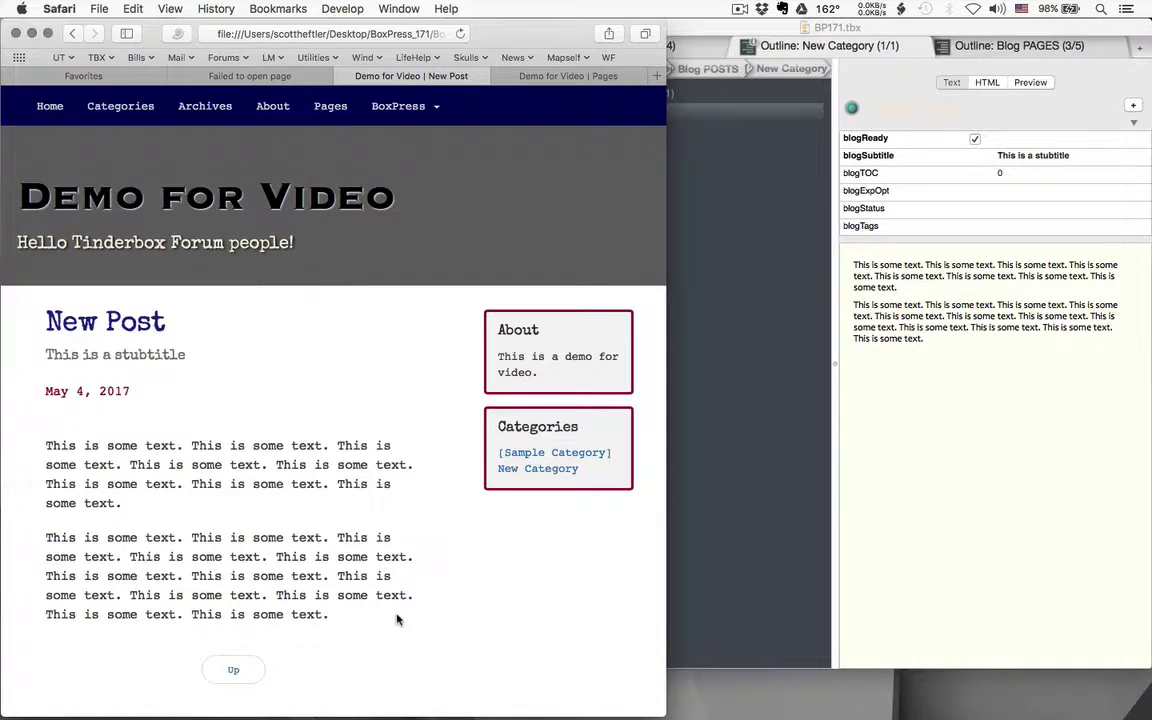
Go back to Tinderbox and paste five copies of New Post under New Category
{"action": "key", "text": "super+h"}
{"action": "left_click", "coordinate": [658, 209]}
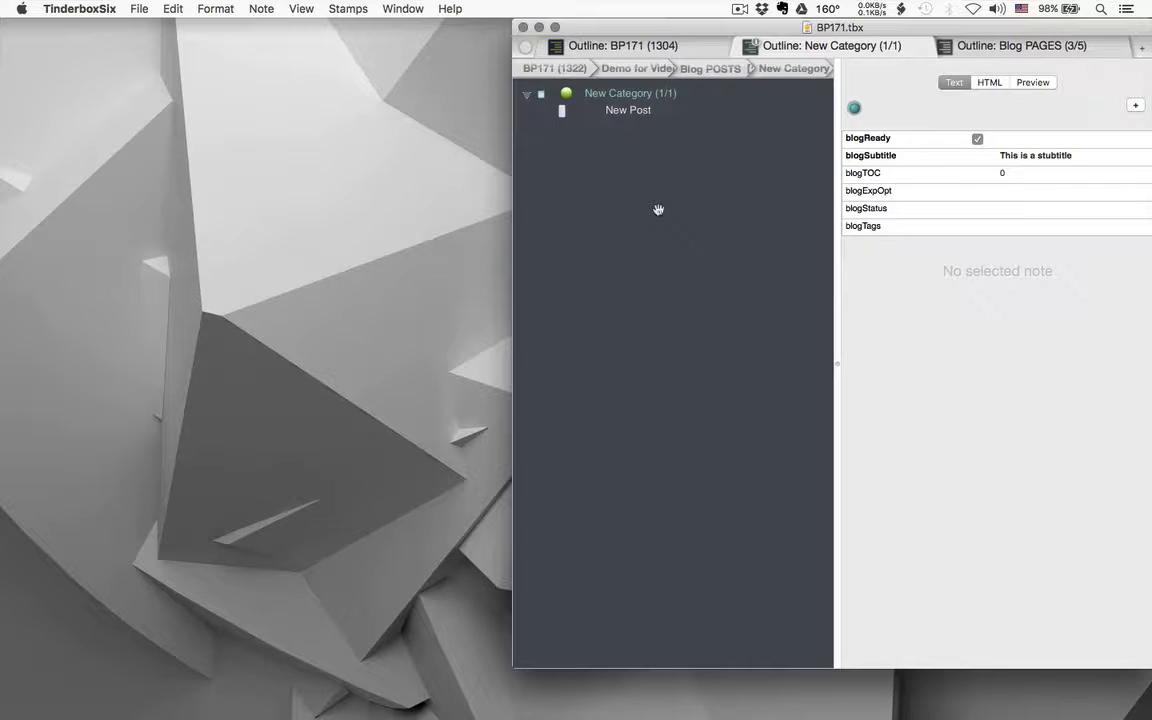
{"action": "left_click", "coordinate": [560, 113]}
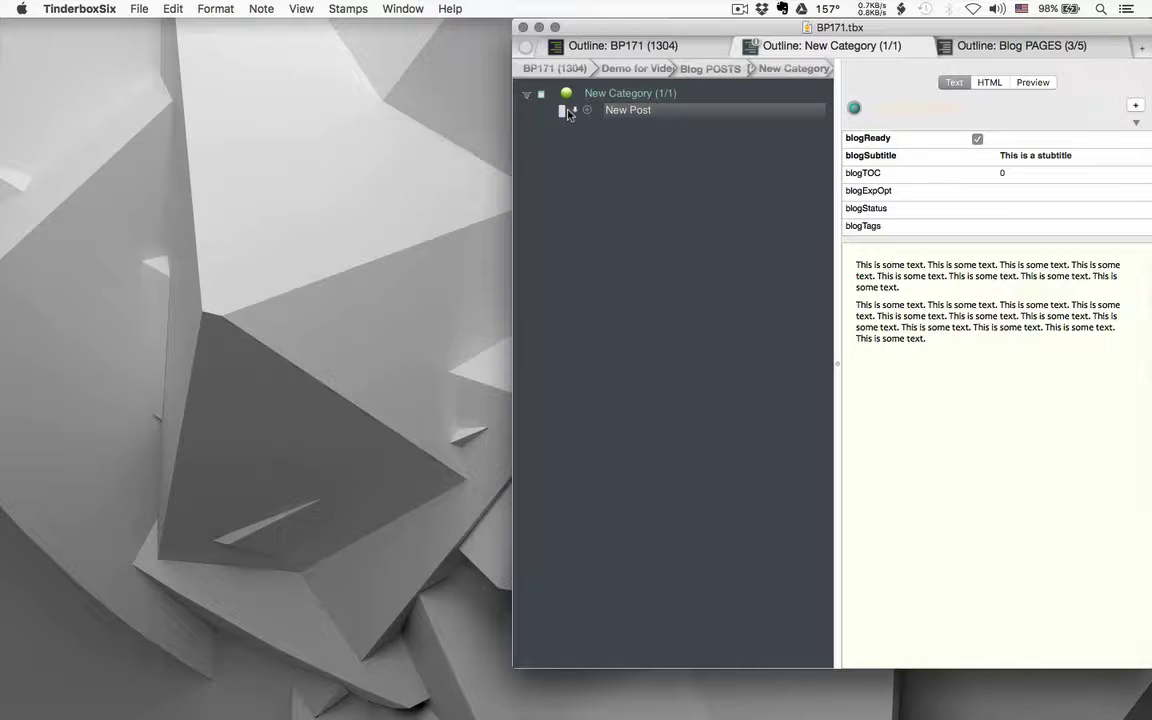
{"action": "key", "text": "super+c"}
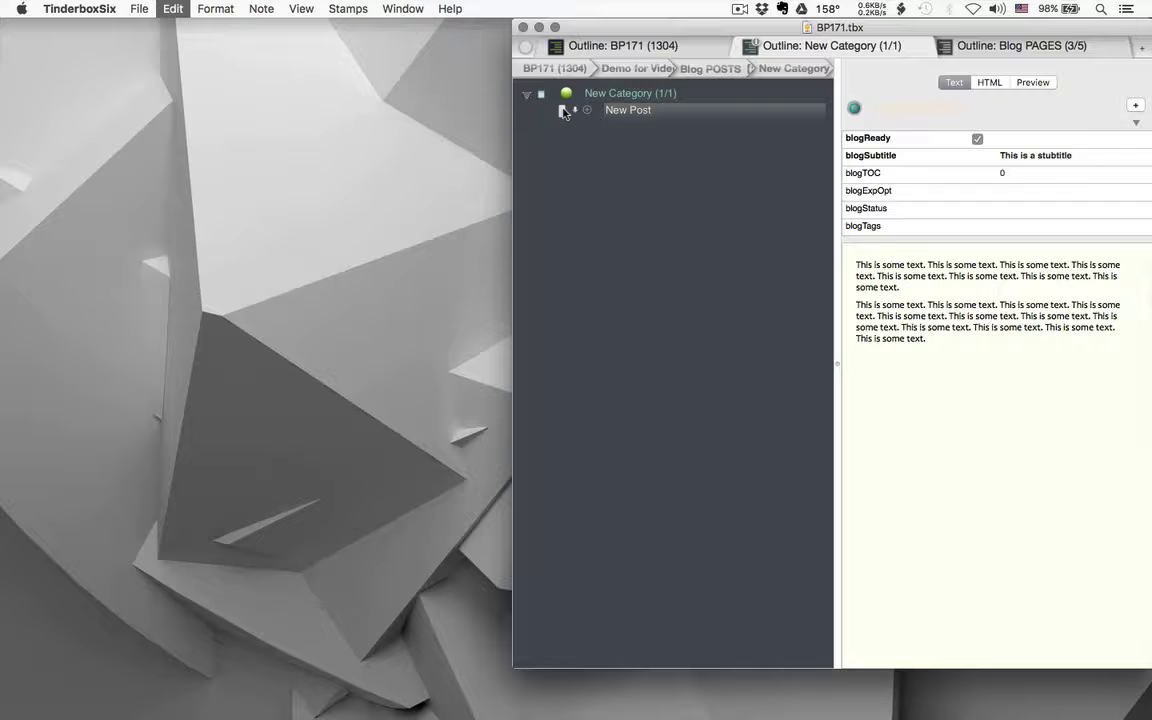
{"action": "key", "text": "super+v"}
{"action": "key", "text": "super+v"}
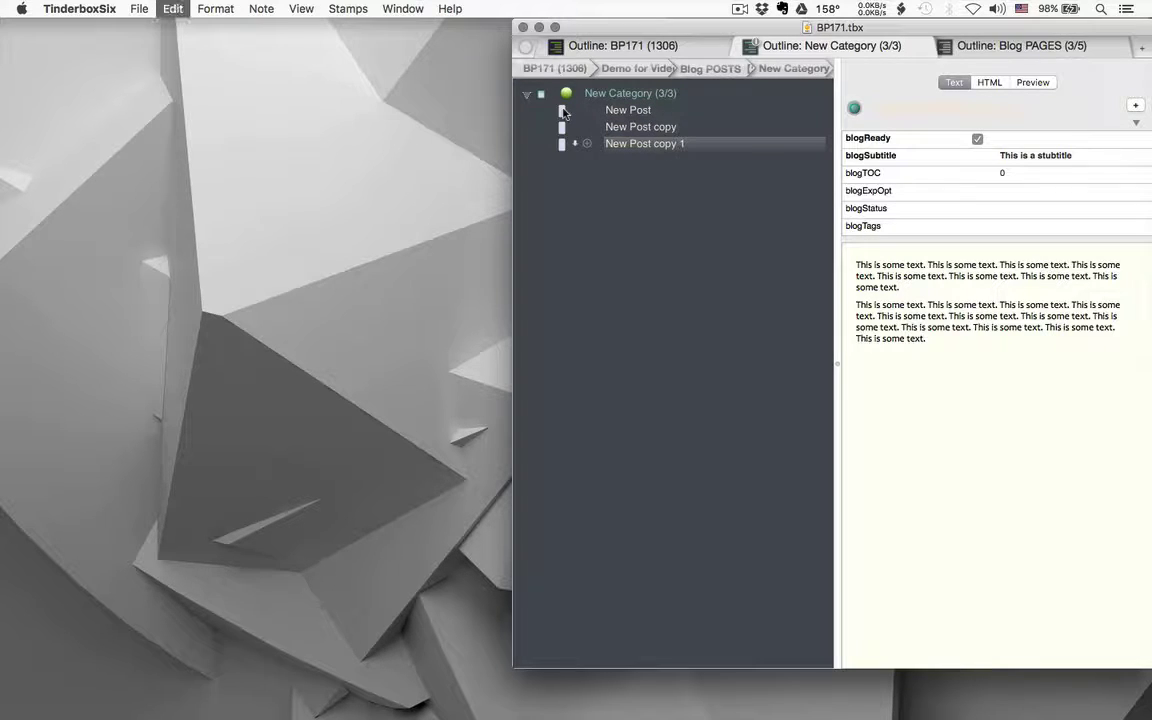
{"action": "key", "text": "super+v"}
{"action": "key", "text": "super+v"}
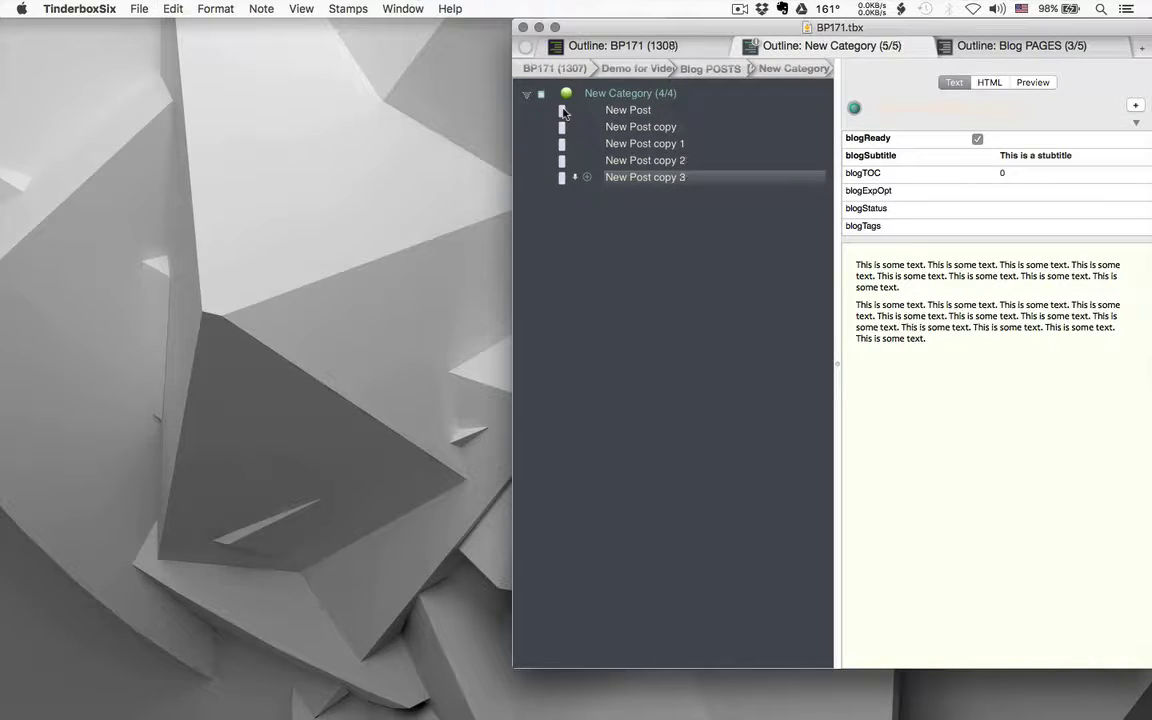
{"action": "key", "text": "super+v"}
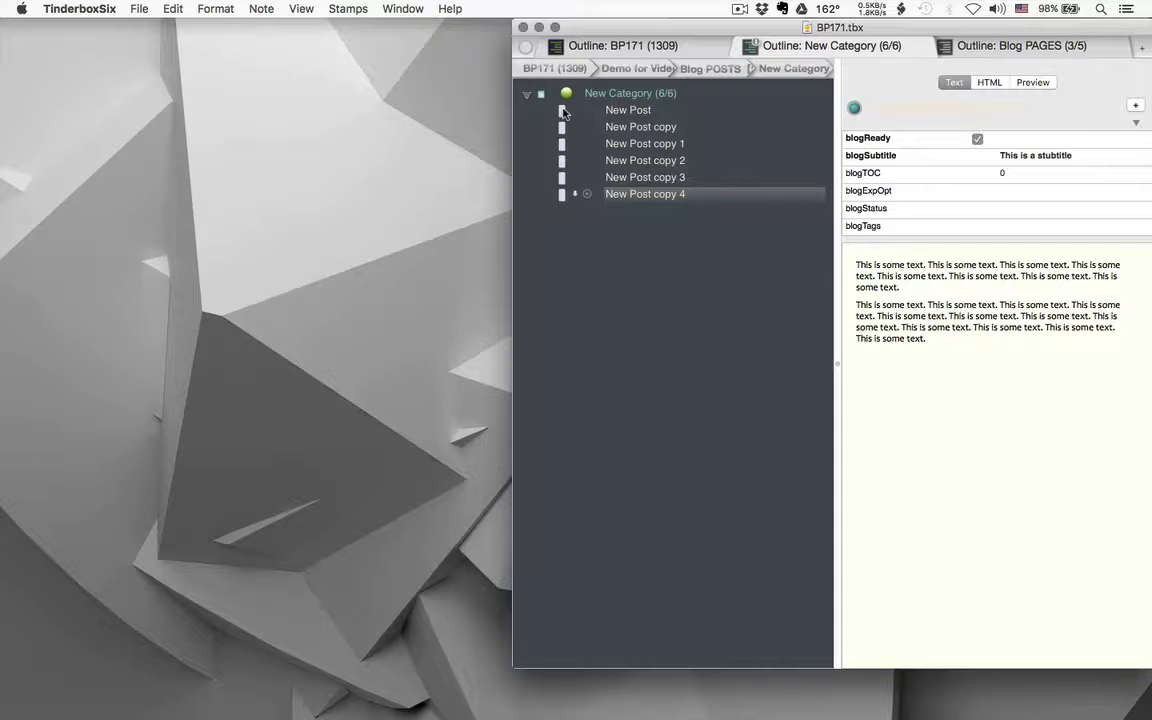
Nest the five New Post copies successively one level deeper beneath New Post, each inside the preceding post
{"action": "key", "text": "Tab"}
{"action": "key", "text": "Up"}
{"action": "key", "text": "Tab"}
{"action": "key", "text": "Up"}
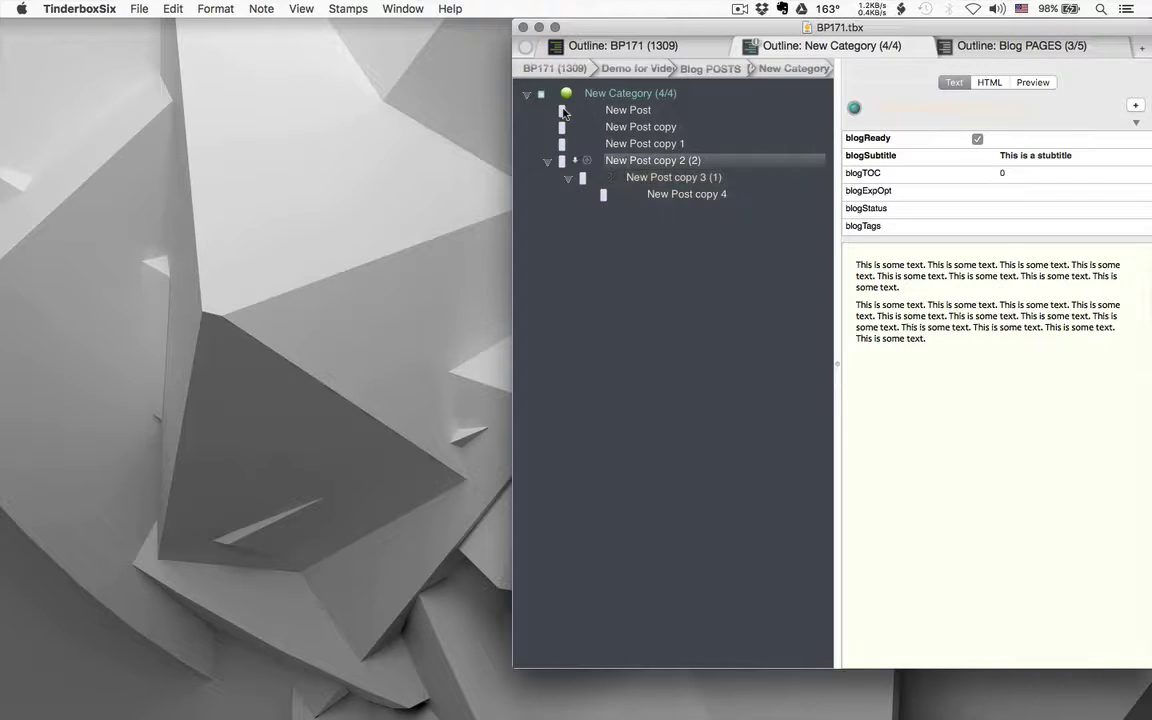
{"action": "key", "text": "Tab"}
{"action": "key", "text": "Up"}
{"action": "key", "text": "Tab"}
{"action": "key", "text": "Up"}
{"action": "key", "text": "Tab"}
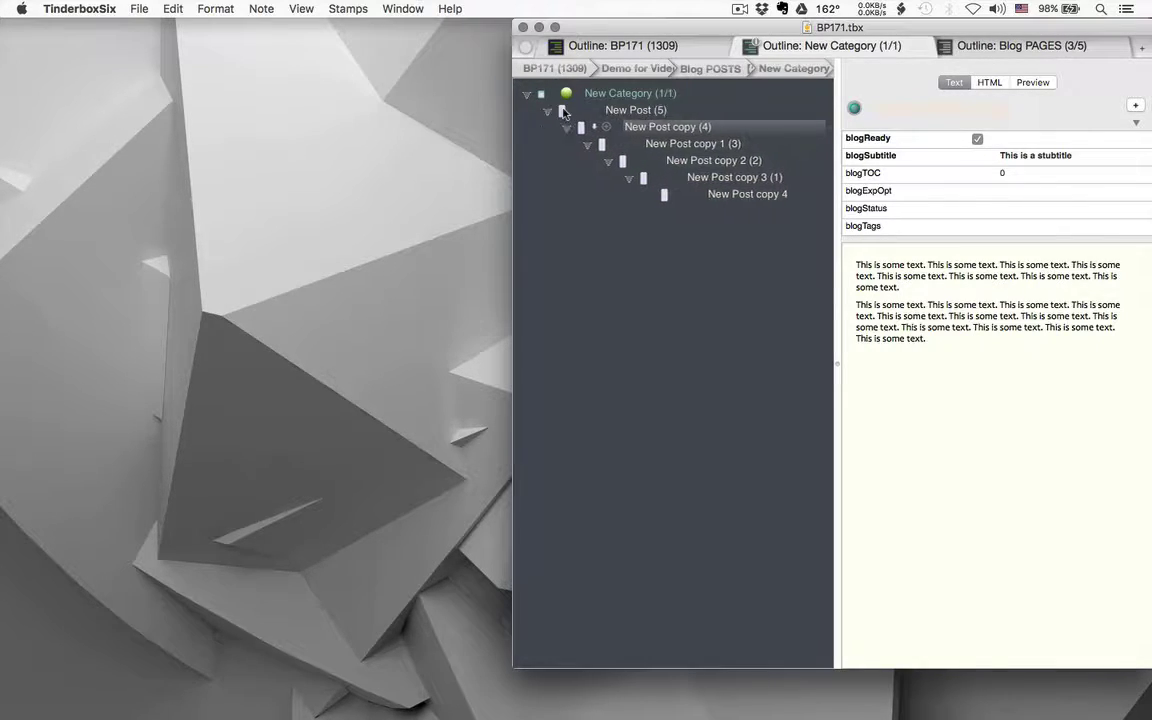
{"action": "left_click", "coordinate": [631, 116]}
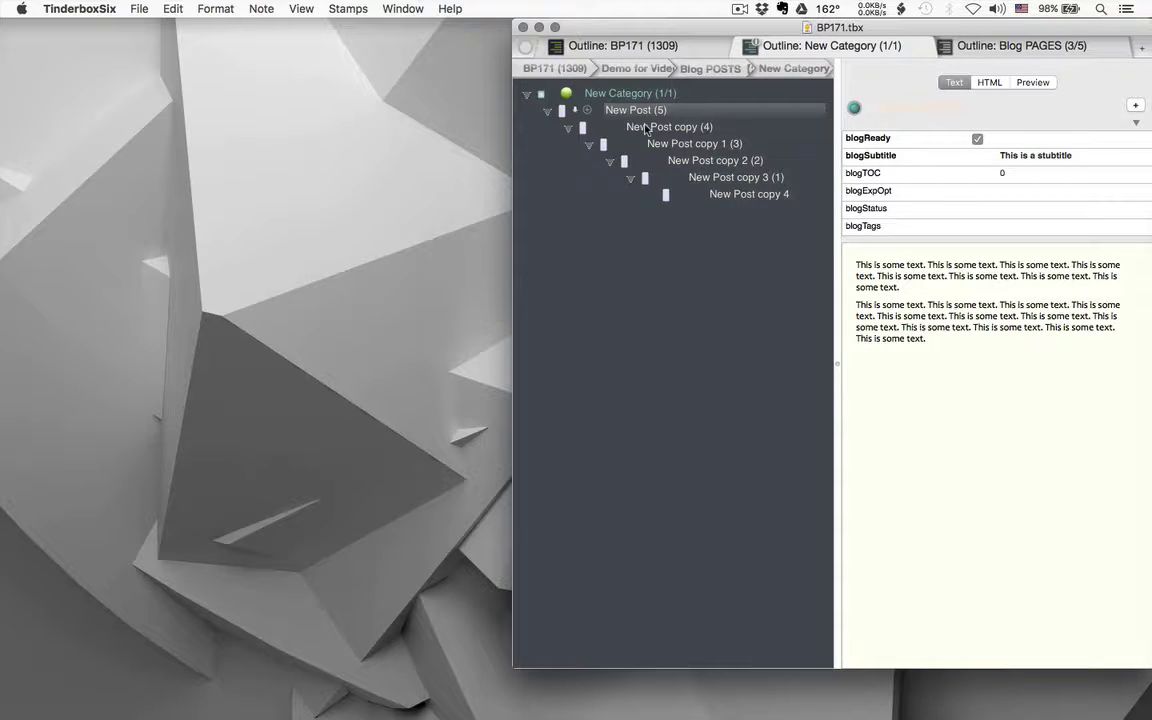
Duplicate New Post copy 4 and promote the duplicate until it sits directly under New Post
{"action": "left_click", "coordinate": [666, 196]}
{"action": "key", "text": "super+c"}
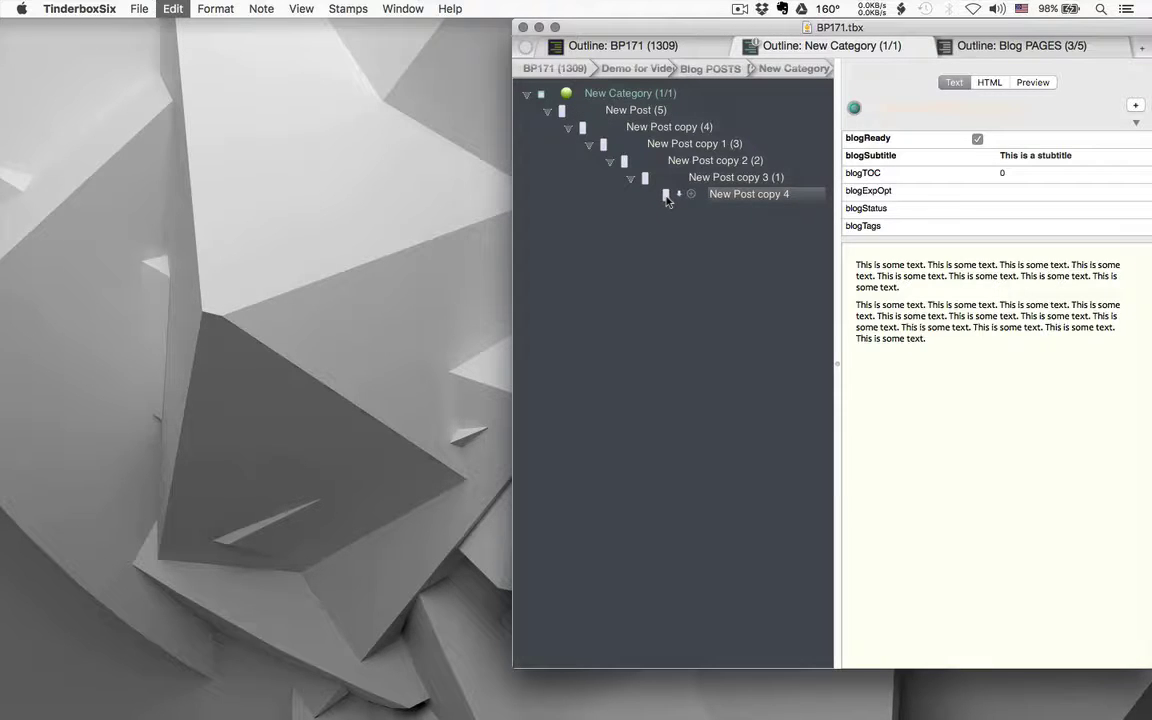
{"action": "key", "text": "super+v"}
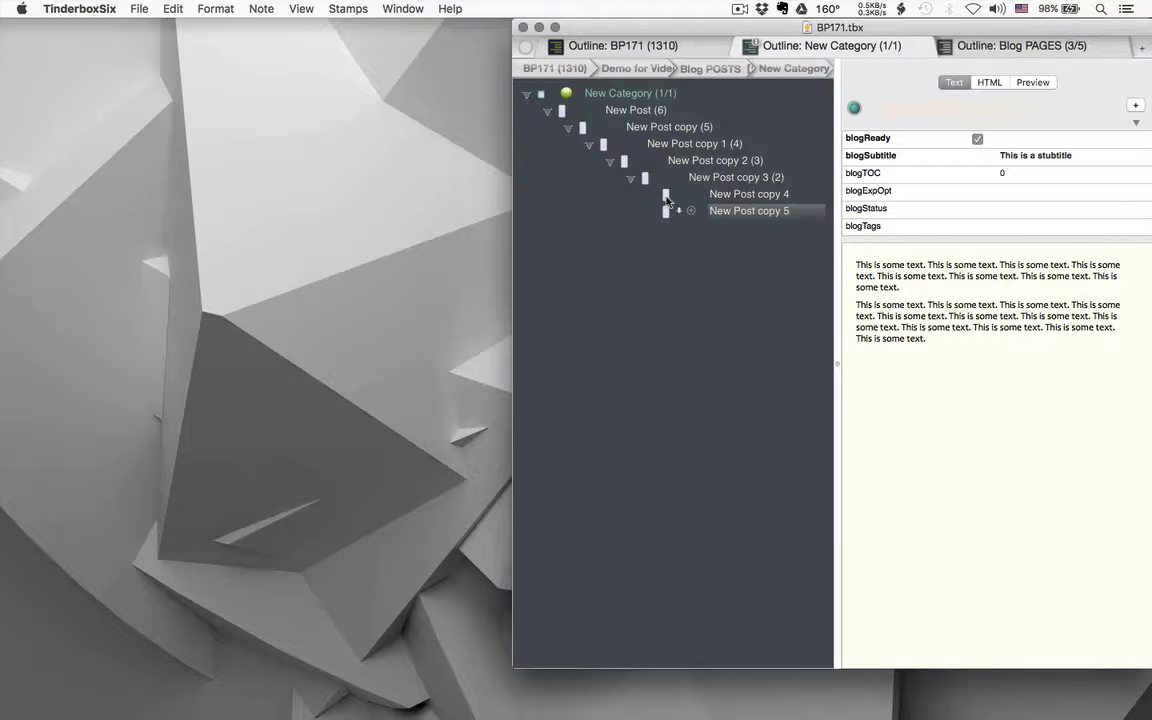
{"action": "key", "text": "shift+Tab"}
{"action": "key", "text": "shift+Tab"}
{"action": "key", "text": "shift+Tab"}
{"action": "key", "text": "shift+Tab"}
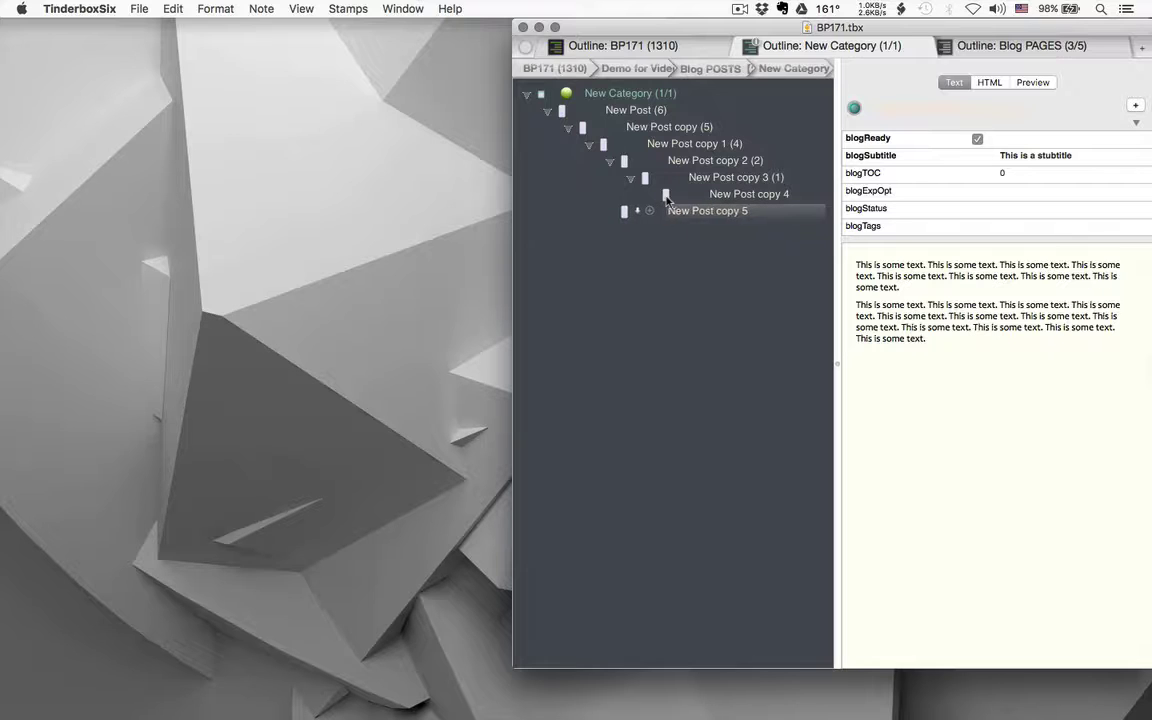
Preview New Post at full width, examine how the nested posts' headings are styled, and return to the outline and text view
{"action": "left_click", "coordinate": [635, 113]}
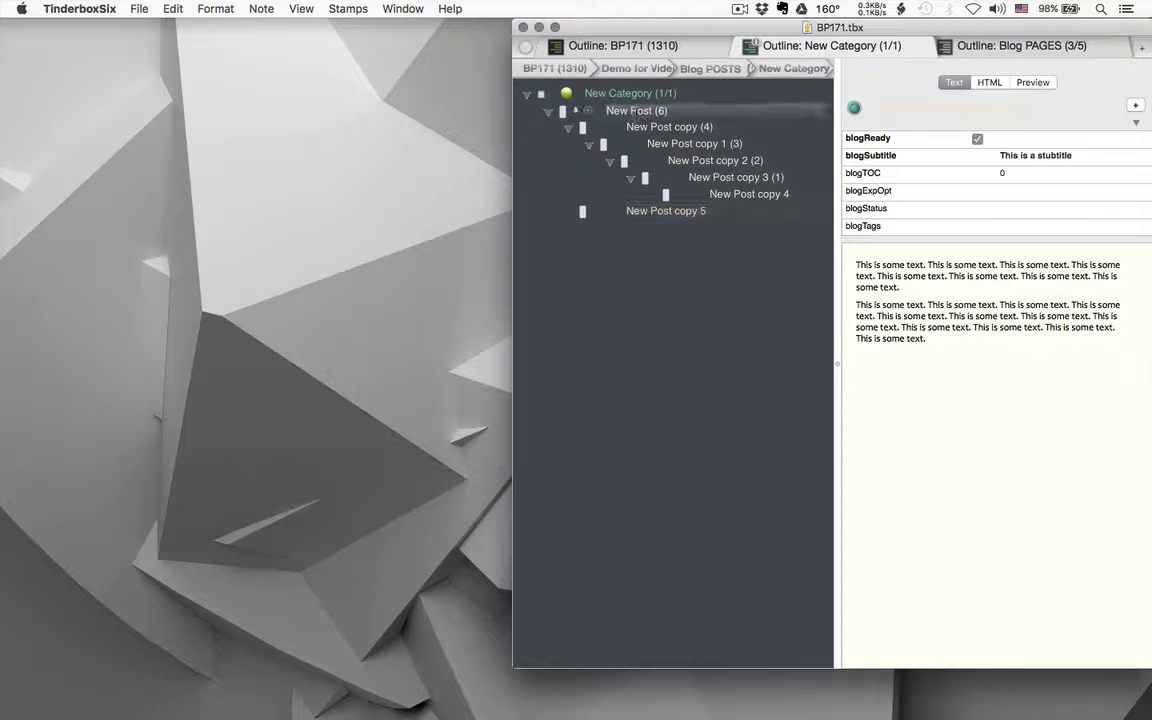
{"action": "left_click", "coordinate": [1031, 83]}
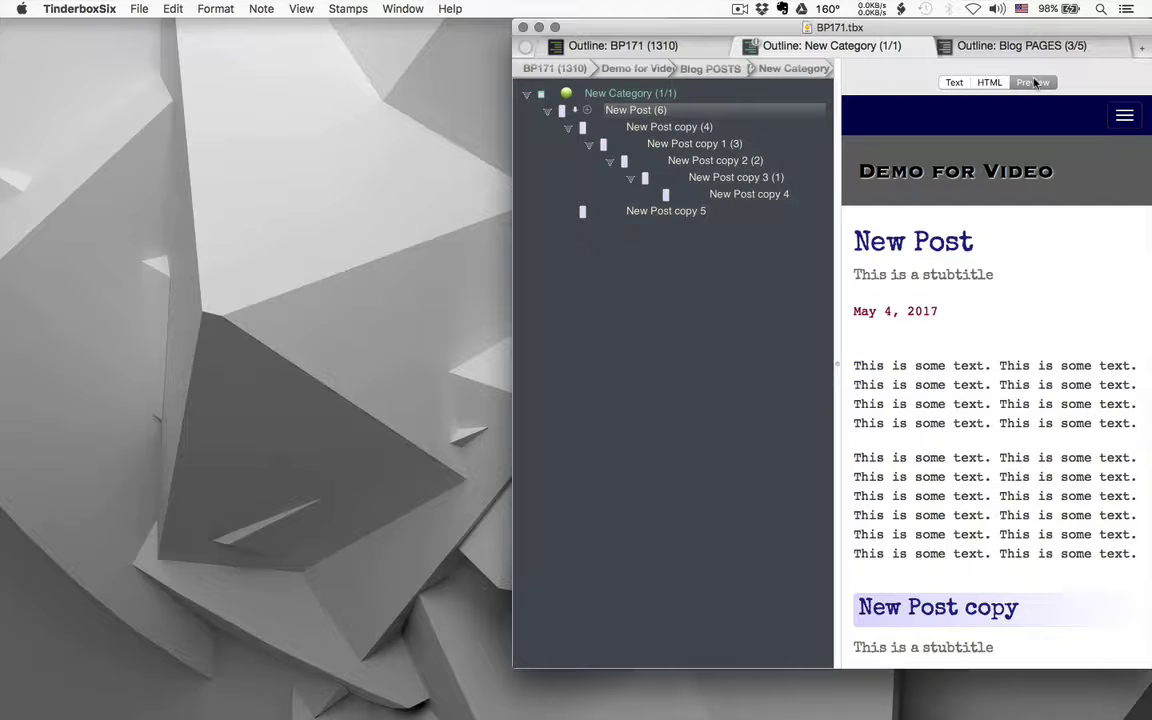
{"action": "key", "text": "super+/"}
{"action": "scroll", "coordinate": [922, 430], "scroll_direction": "down", "scroll_amount": 1}
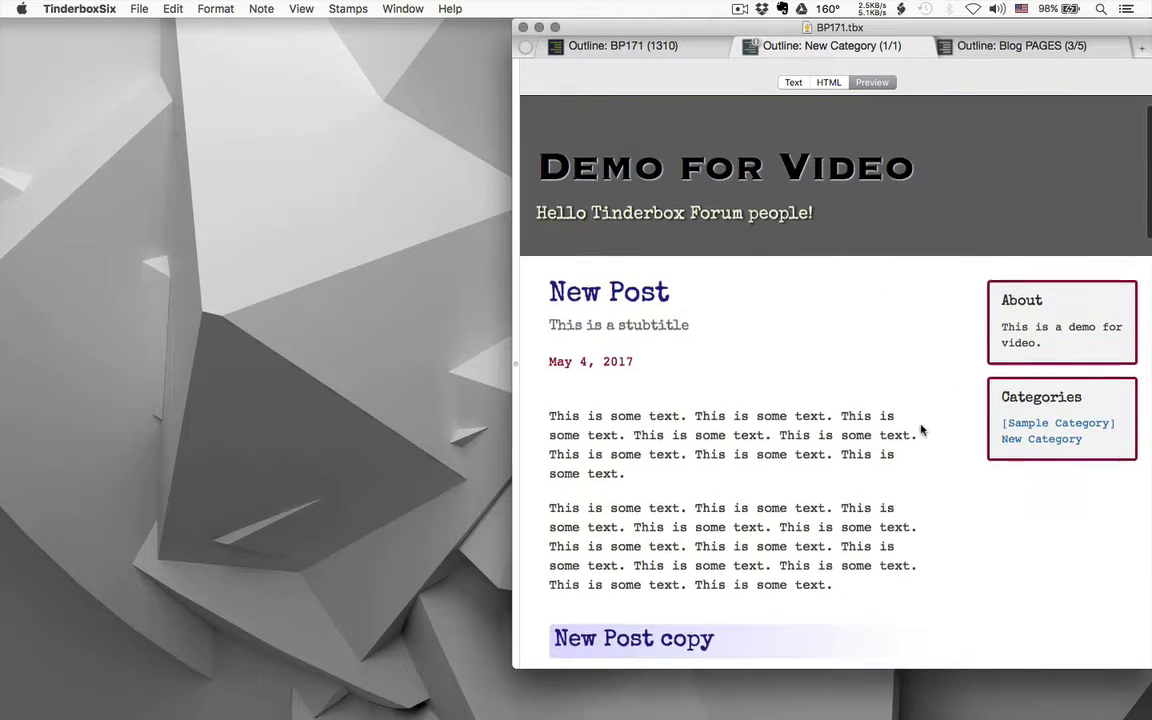
{"action": "scroll", "coordinate": [922, 430], "scroll_direction": "down", "scroll_amount": 5}
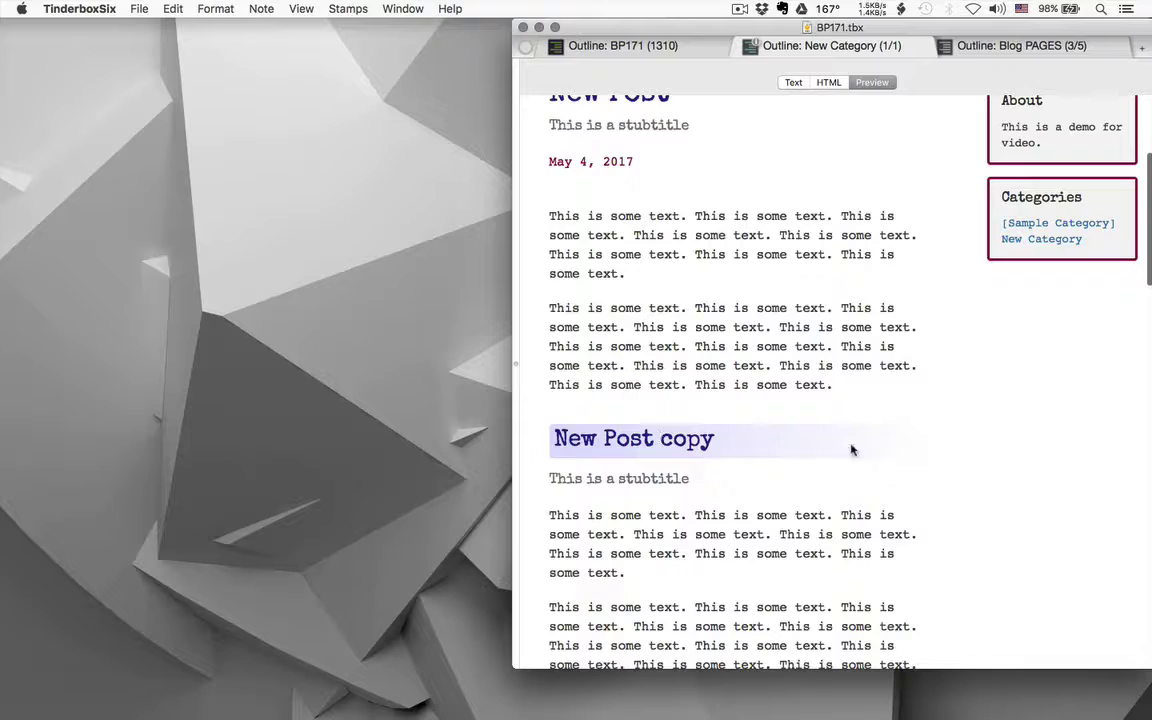
{"action": "scroll", "coordinate": [852, 450], "scroll_direction": "down", "scroll_amount": 10}
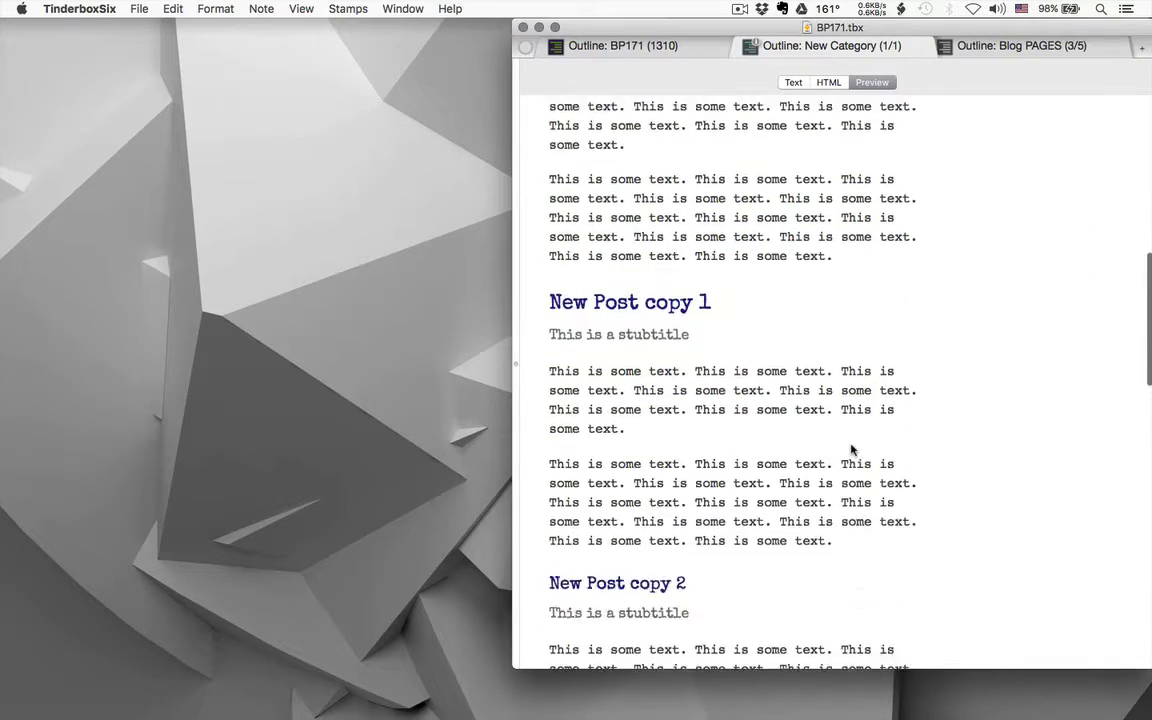
{"action": "scroll", "coordinate": [852, 450], "scroll_direction": "down", "scroll_amount": 9}
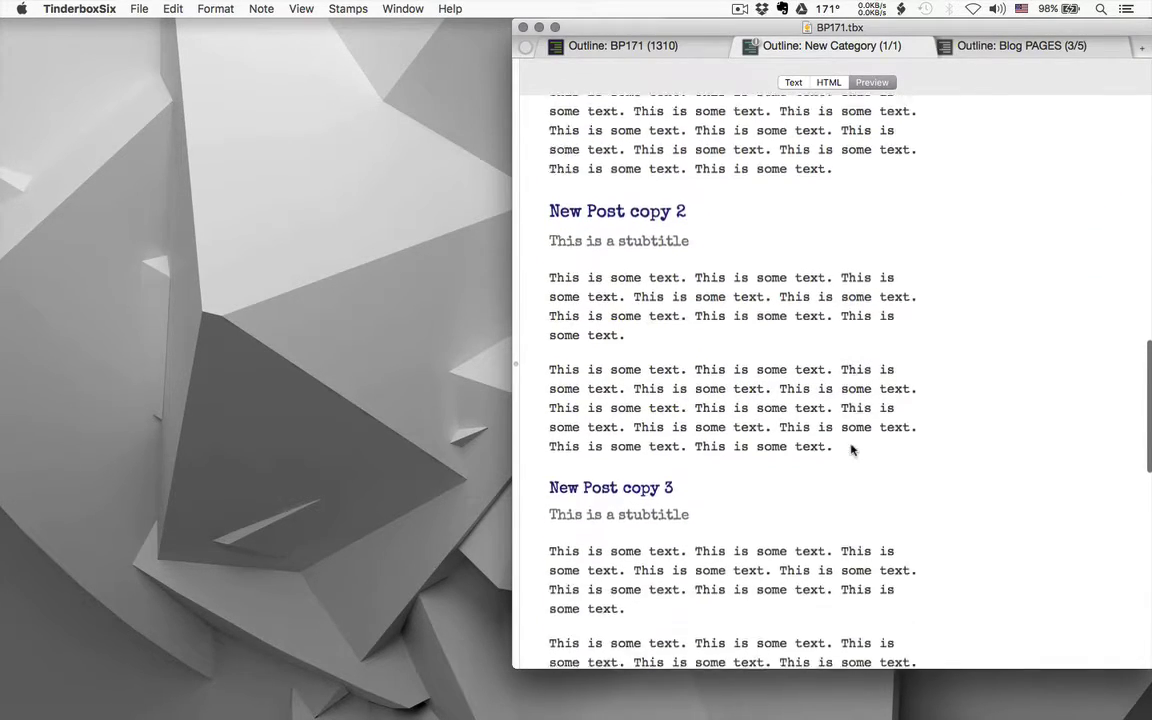
{"action": "scroll", "coordinate": [852, 450], "scroll_direction": "down", "scroll_amount": 13}
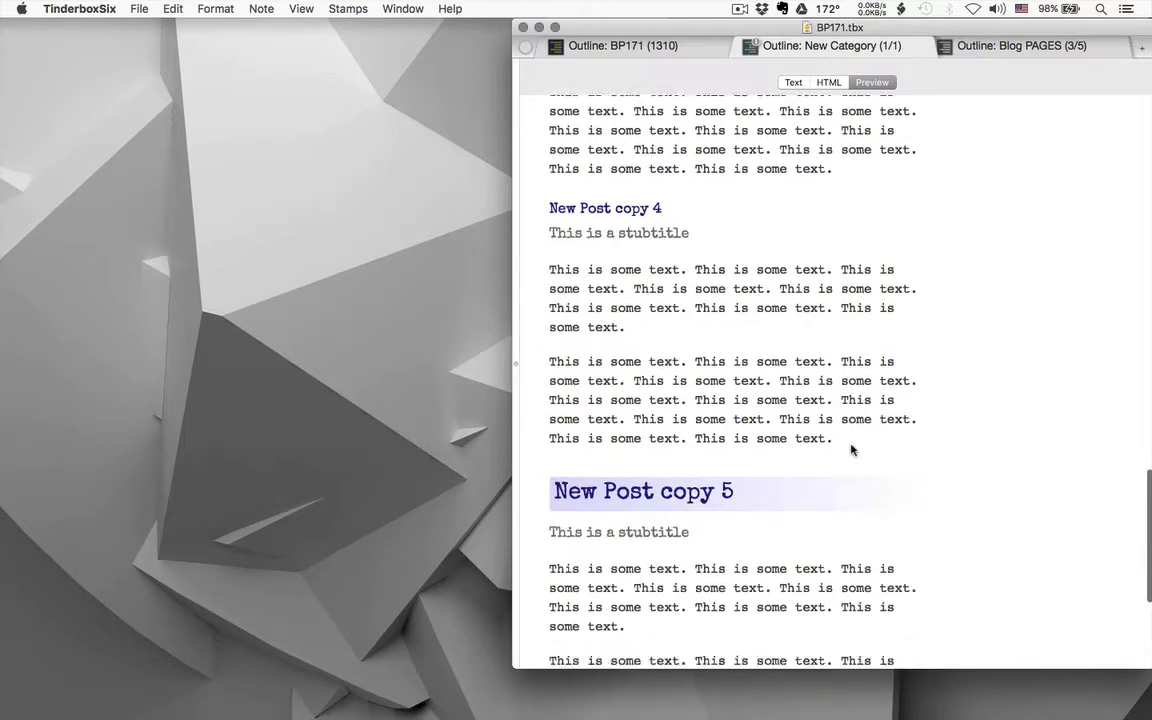
{"action": "scroll", "coordinate": [650, 224], "scroll_direction": "up", "scroll_amount": 2}
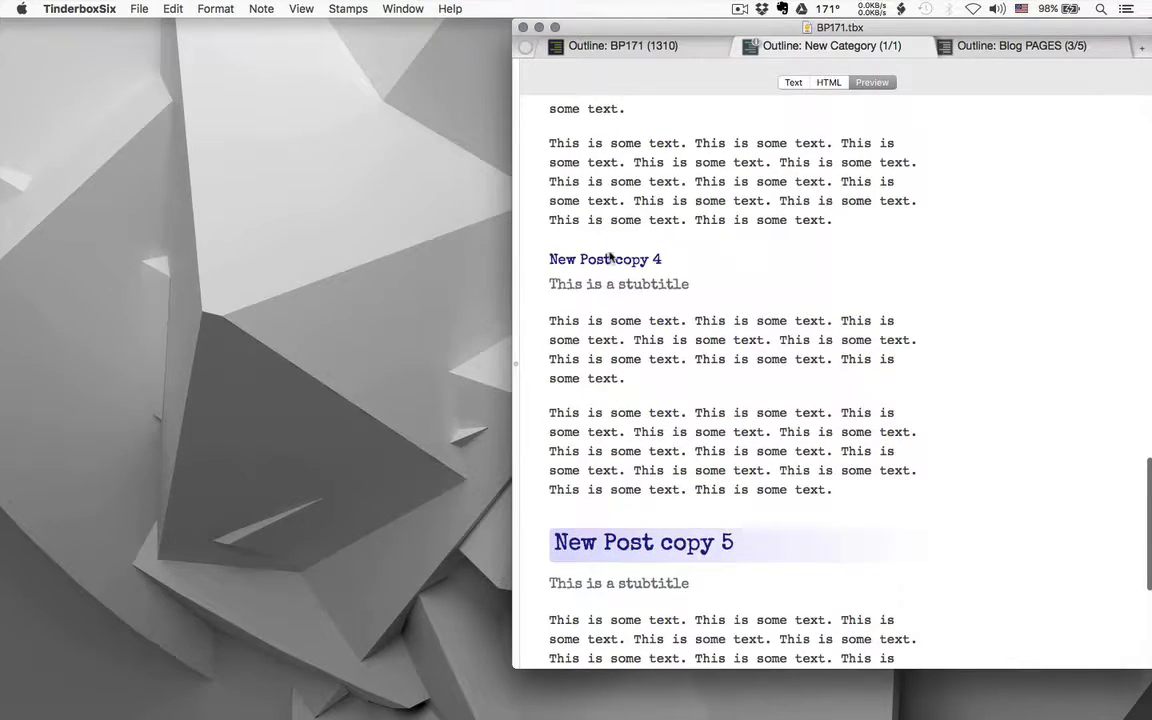
{"action": "scroll", "coordinate": [609, 257], "scroll_direction": "up", "scroll_amount": 10}
{"action": "scroll", "coordinate": [609, 255], "scroll_direction": "down", "scroll_amount": 16}
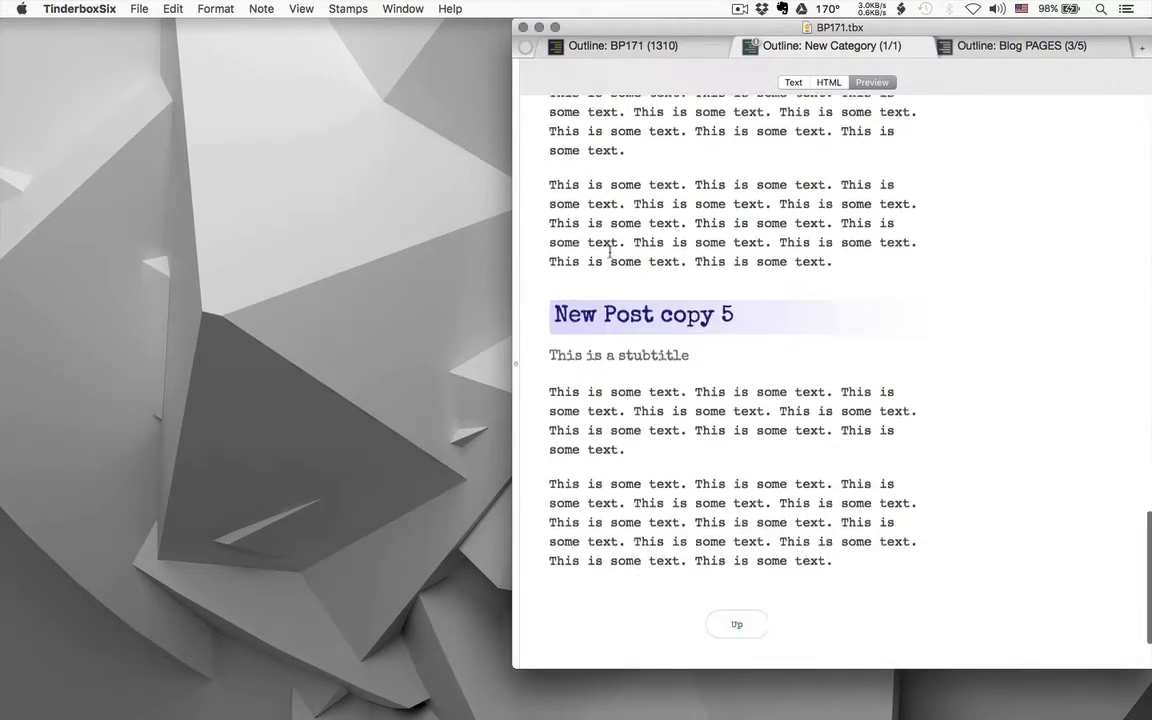
{"action": "scroll", "coordinate": [609, 254], "scroll_direction": "down", "scroll_amount": 3}
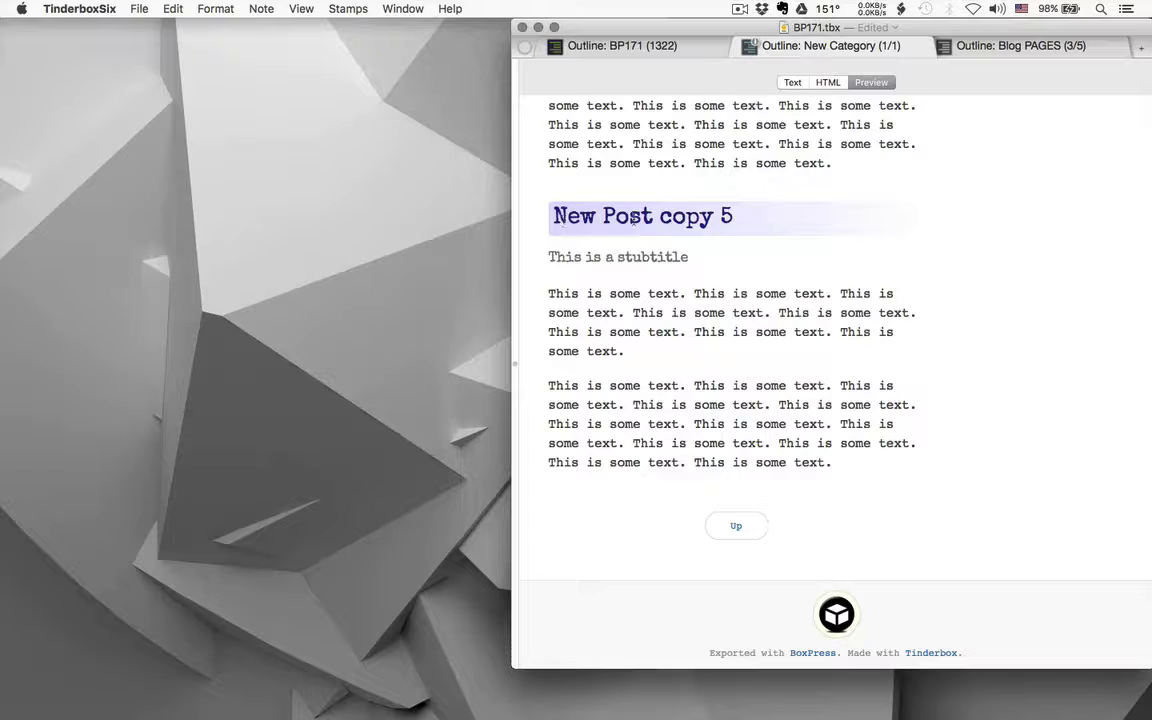
{"action": "scroll", "coordinate": [810, 224], "scroll_direction": "up", "scroll_amount": 15}
{"action": "scroll", "coordinate": [759, 457], "scroll_direction": "down", "scroll_amount": 3}
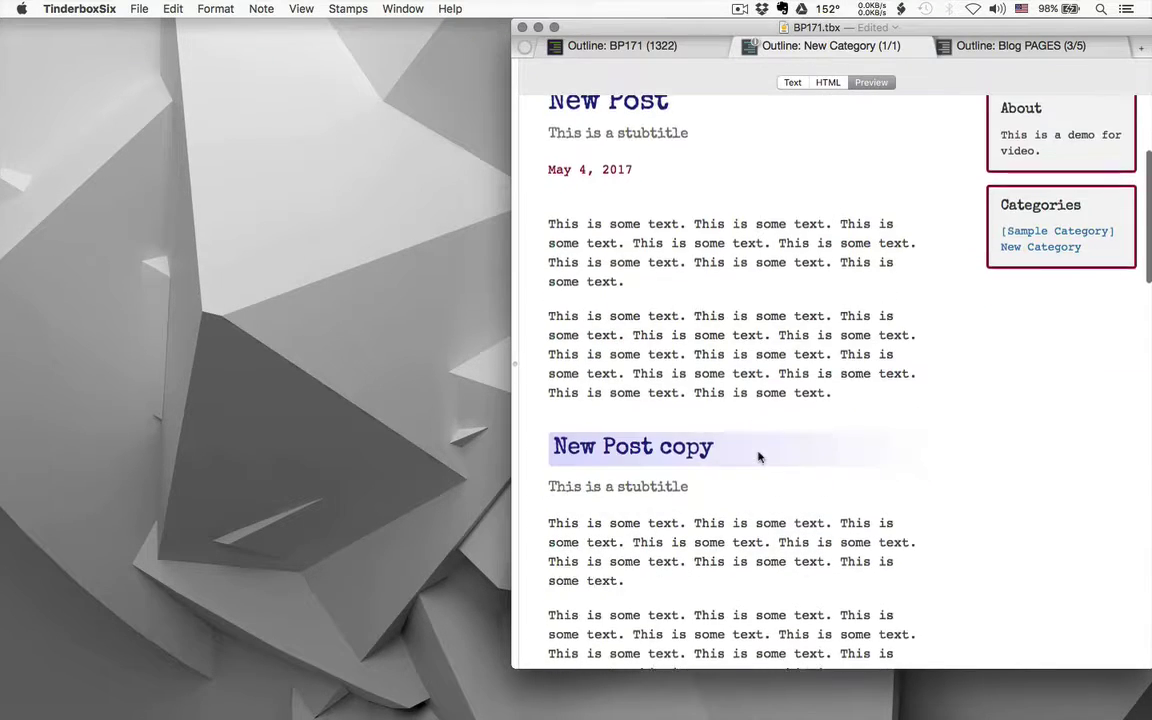
{"action": "scroll", "coordinate": [694, 445], "scroll_direction": "down", "scroll_amount": 10}
{"action": "scroll", "coordinate": [695, 447], "scroll_direction": "up", "scroll_amount": 15}
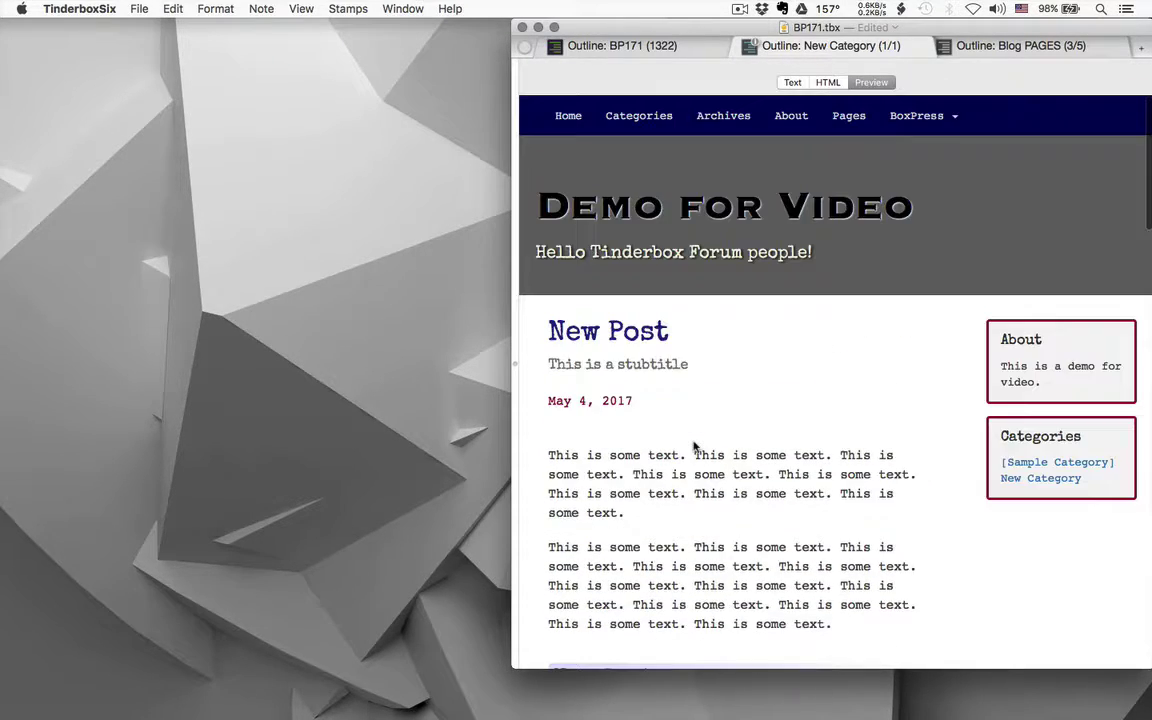
{"action": "key", "text": "super+slash"}
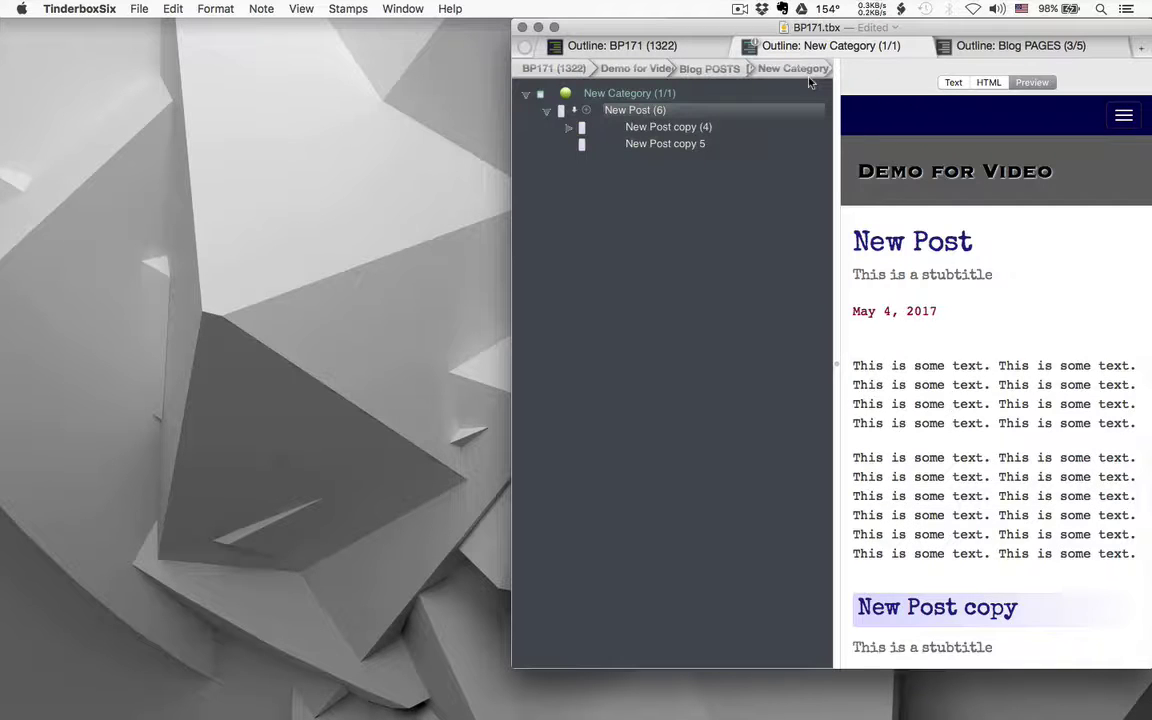
{"action": "left_click", "coordinate": [953, 82]}
Bring up the minimized Styles Dash window and switch the heading Colors option on
{"action": "mouse_move", "coordinate": [980, 714]}
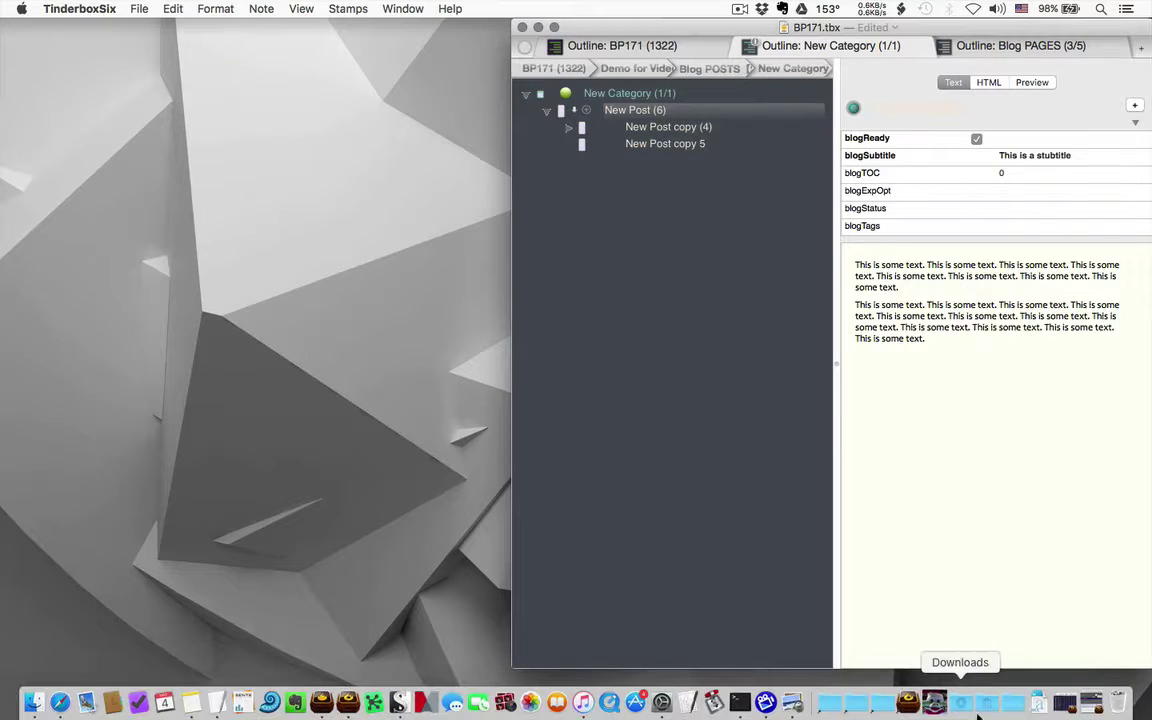
{"action": "left_click", "coordinate": [1091, 710]}
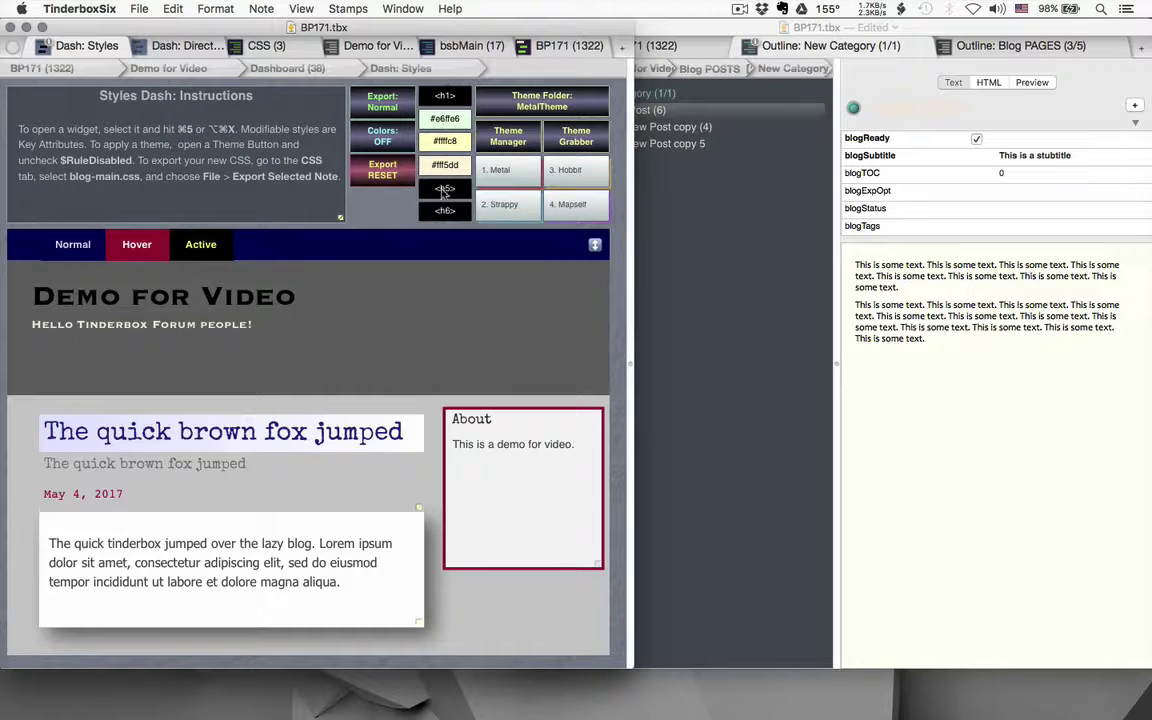
{"action": "left_click", "coordinate": [372, 134]}
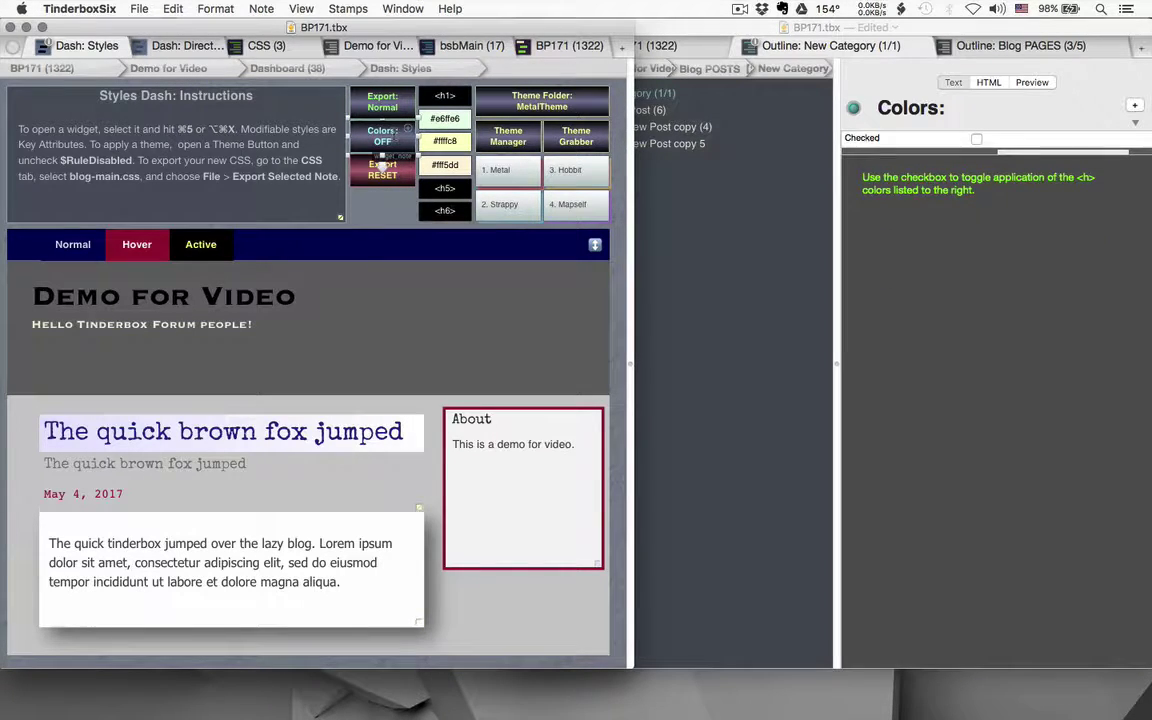
{"action": "double_click", "coordinate": [380, 156]}
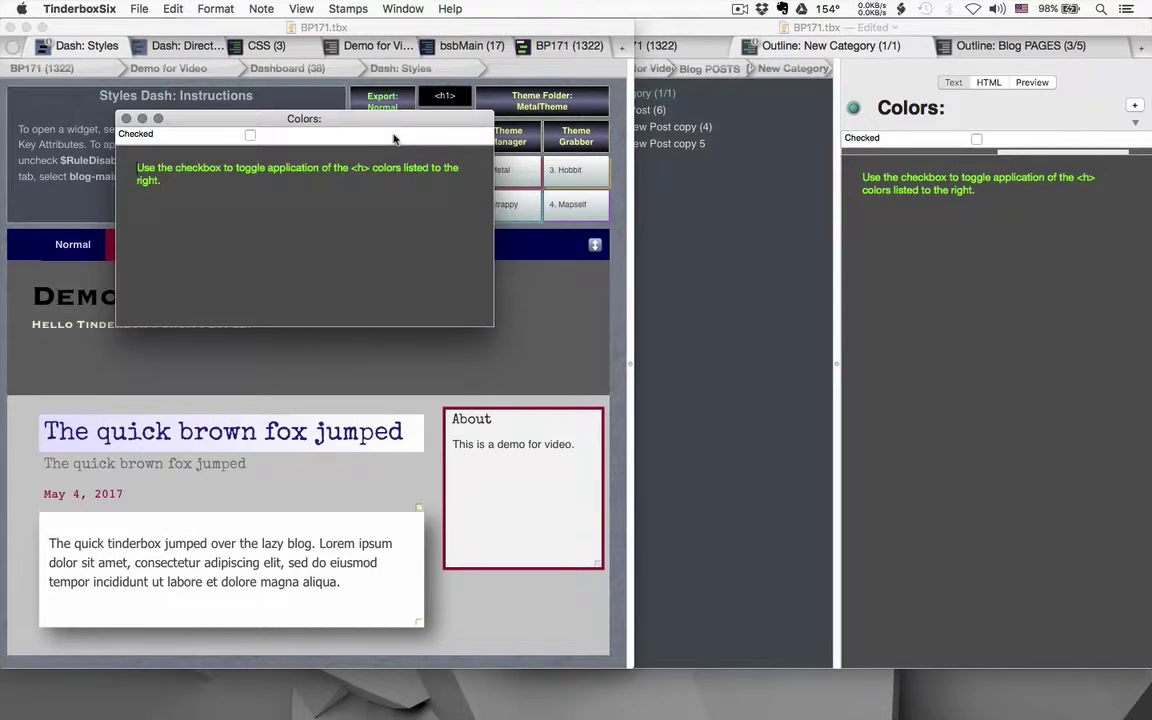
{"action": "left_click", "coordinate": [251, 134]}
{"action": "left_click", "coordinate": [126, 118]}
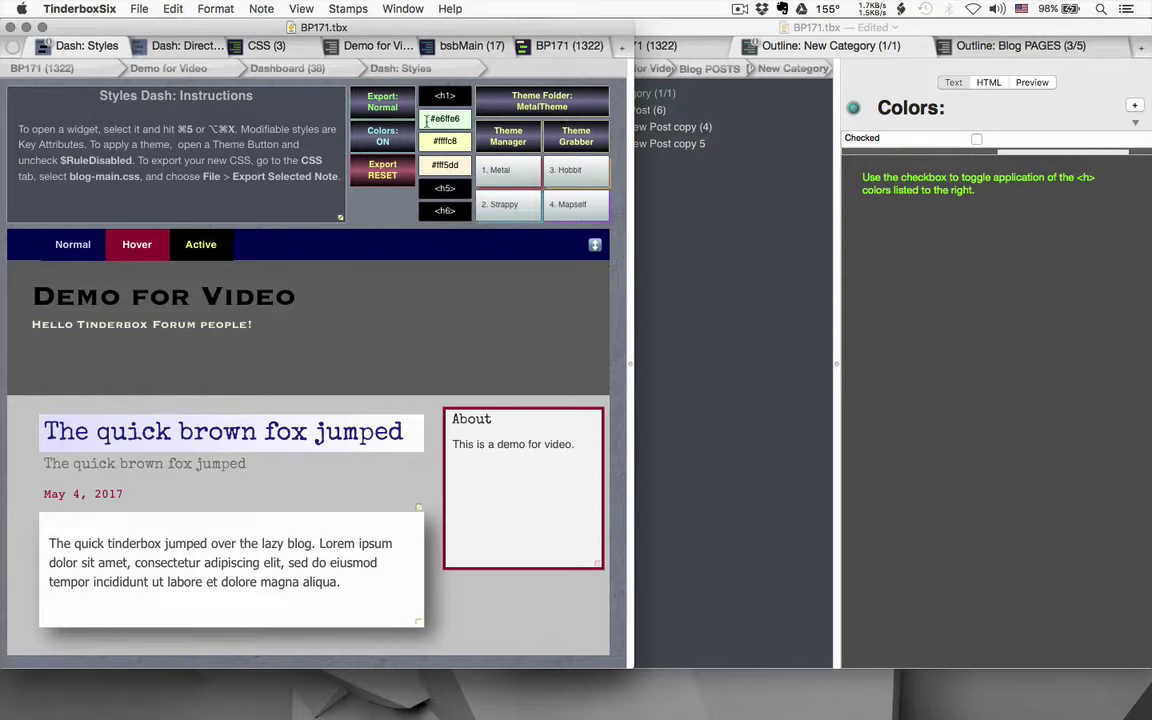
Set the <h5> heading background to a pale purple, #e5caff, starting from the Grape color and lowering saturation to 21%
{"action": "left_click", "coordinate": [449, 196]}
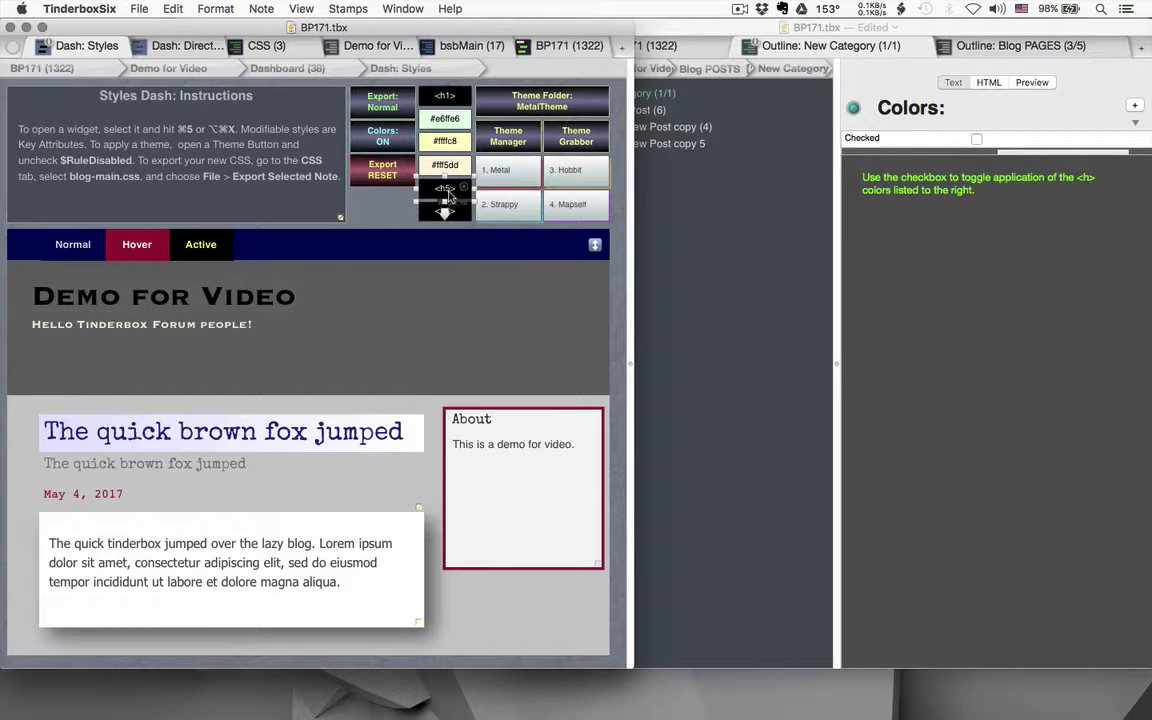
{"action": "double_click", "coordinate": [449, 196]}
{"action": "left_click", "coordinate": [253, 136]}
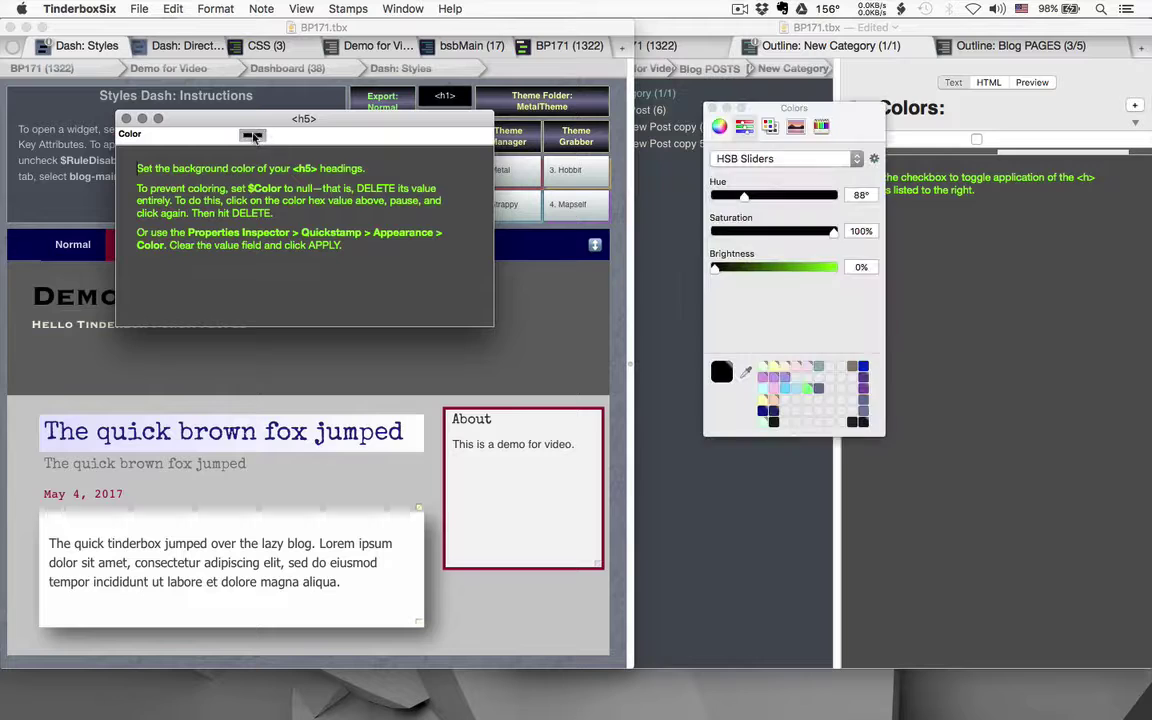
{"action": "left_click", "coordinate": [820, 126]}
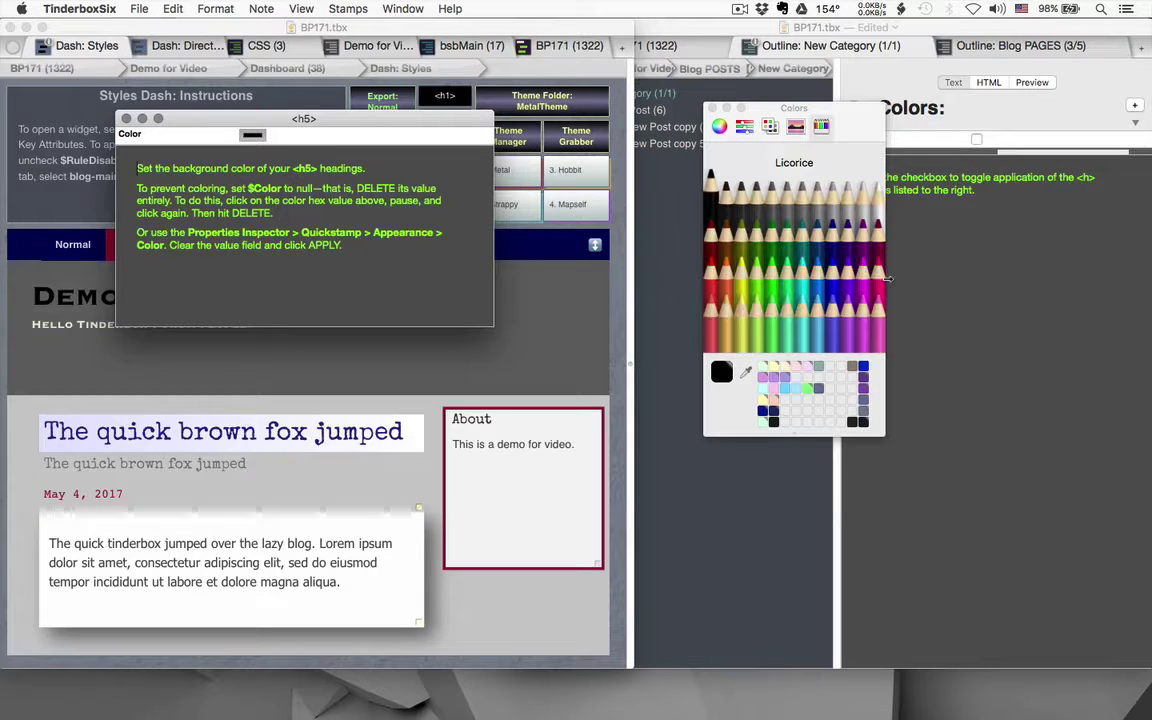
{"action": "left_click", "coordinate": [848, 262]}
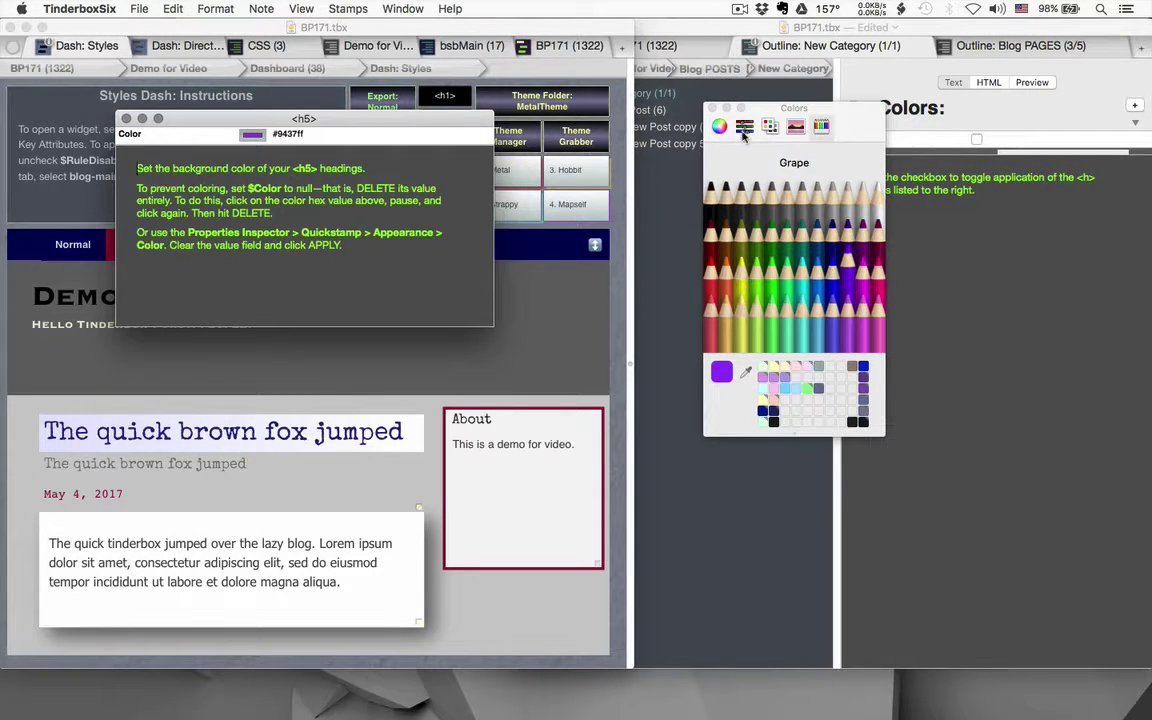
{"action": "left_click", "coordinate": [743, 133]}
{"action": "left_click", "coordinate": [740, 232]}
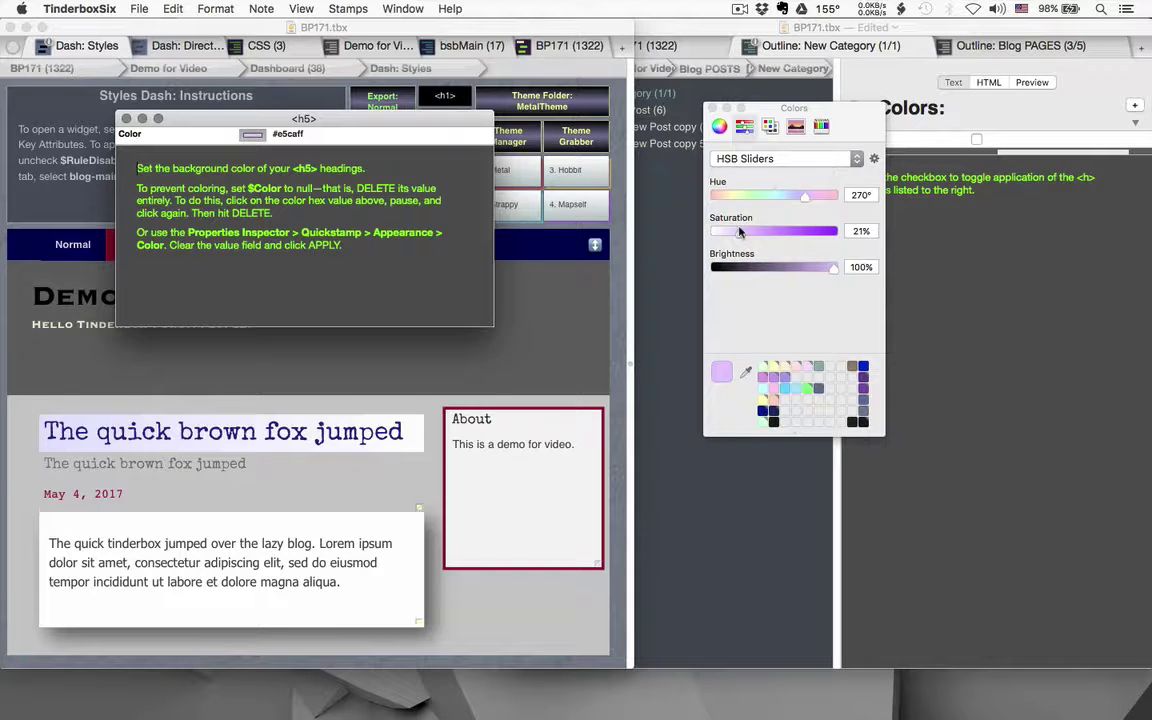
{"action": "left_click", "coordinate": [126, 119]}
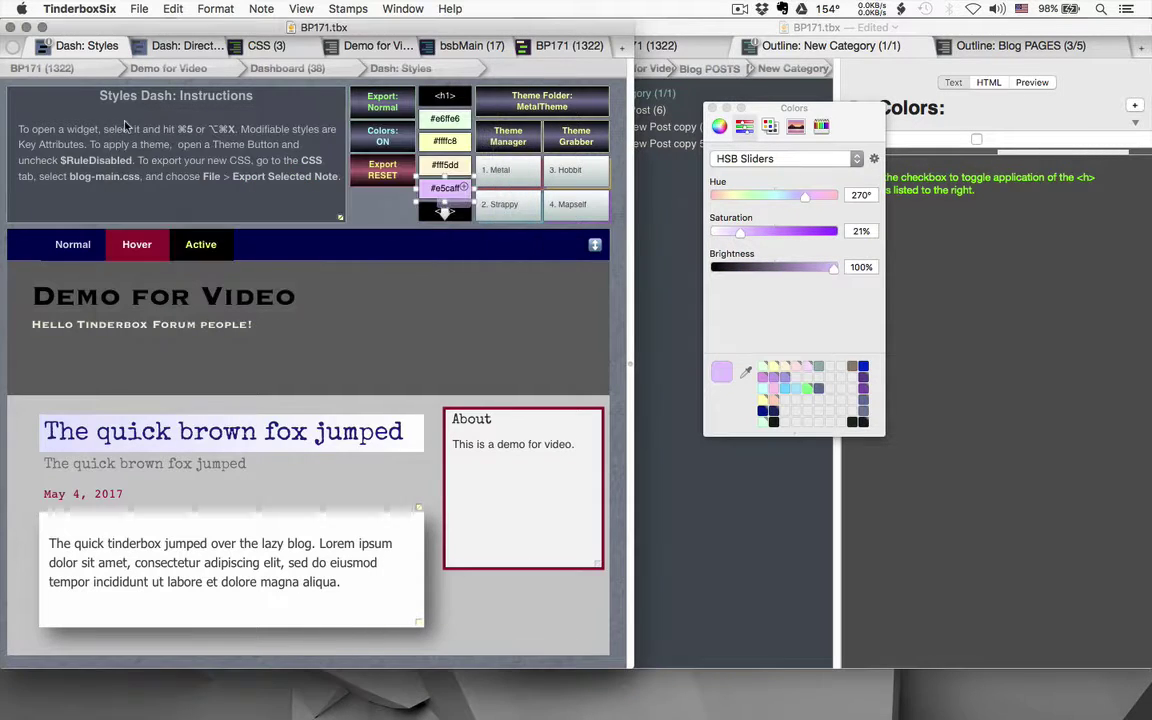
{"action": "left_click", "coordinate": [375, 207]}
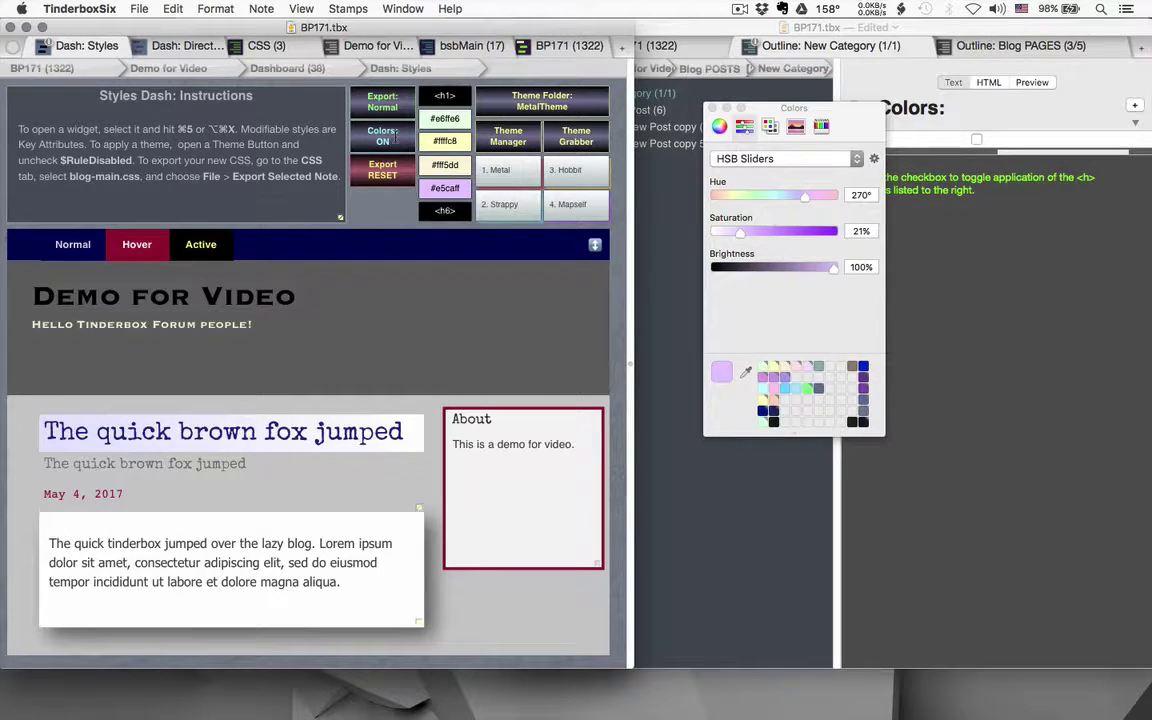
Export the blog-main note from the CSS container as blog-main.css into the css folder, overwriting the existing file
{"action": "left_click", "coordinate": [241, 47]}
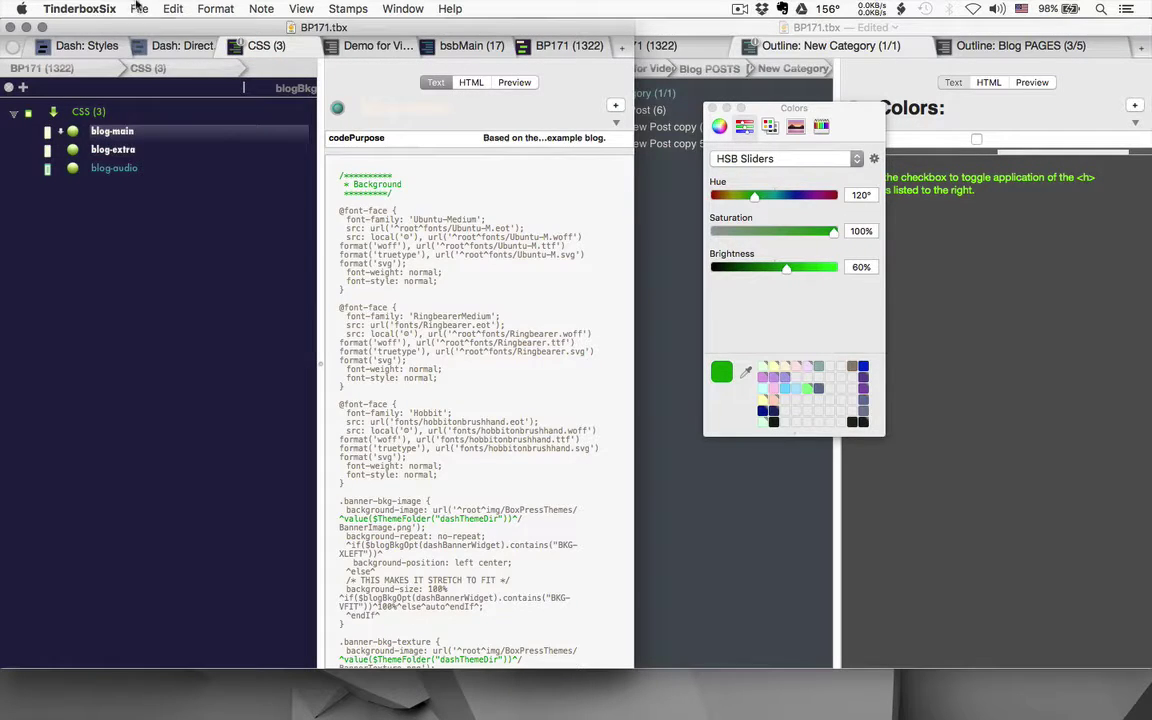
{"action": "left_click", "coordinate": [139, 9]}
{"action": "left_click", "coordinate": [212, 316]}
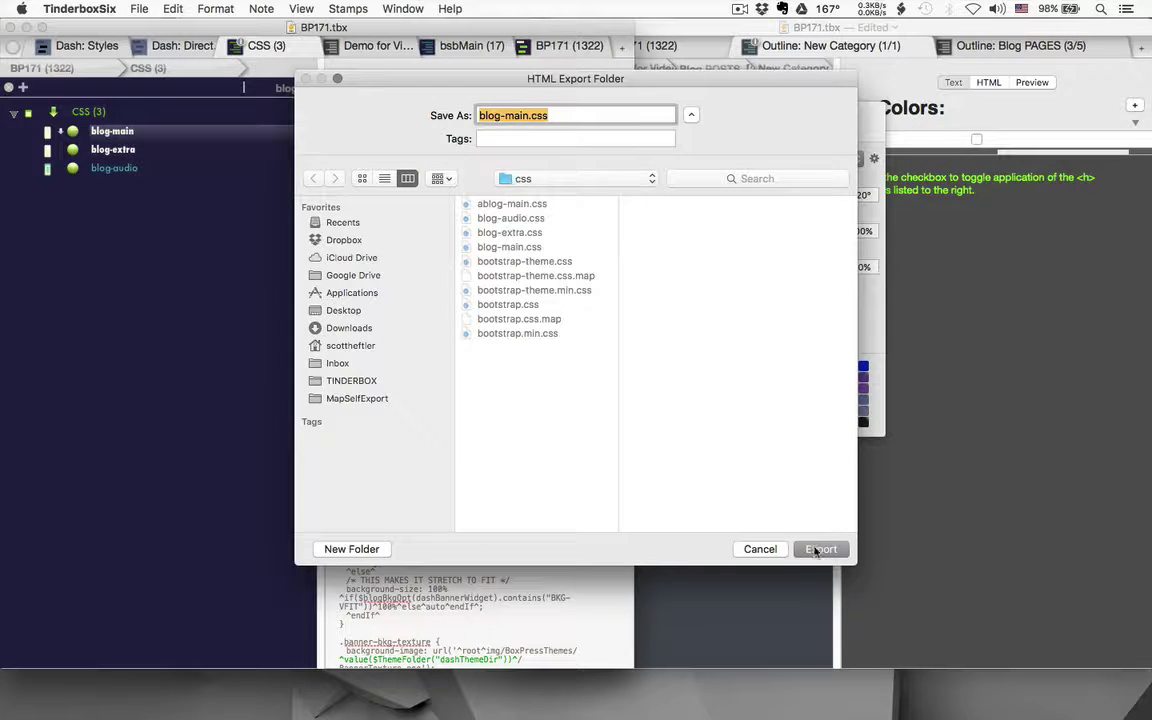
{"action": "left_click", "coordinate": [820, 549]}
{"action": "left_click", "coordinate": [689, 183]}
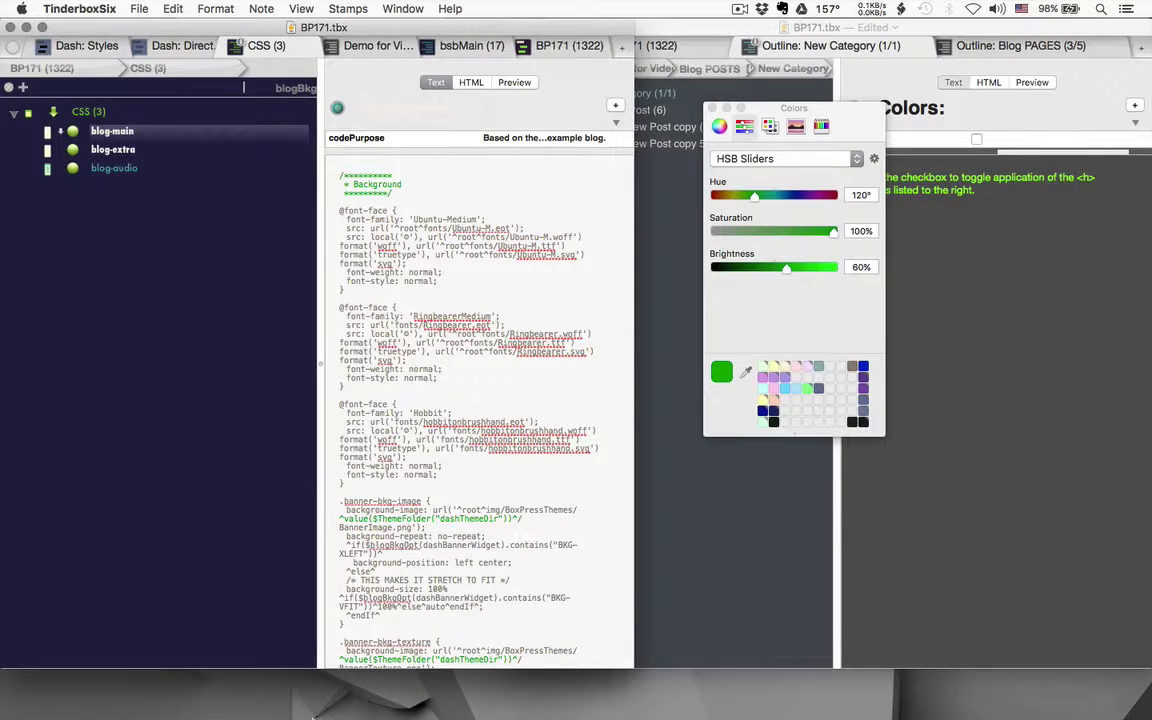
Switch to Safari, examine the nested posts' heading colors on the New Post page, and compare them with the Styles Dash heading colors
{"action": "mouse_move", "coordinate": [200, 705]}
{"action": "left_click", "coordinate": [62, 703]}
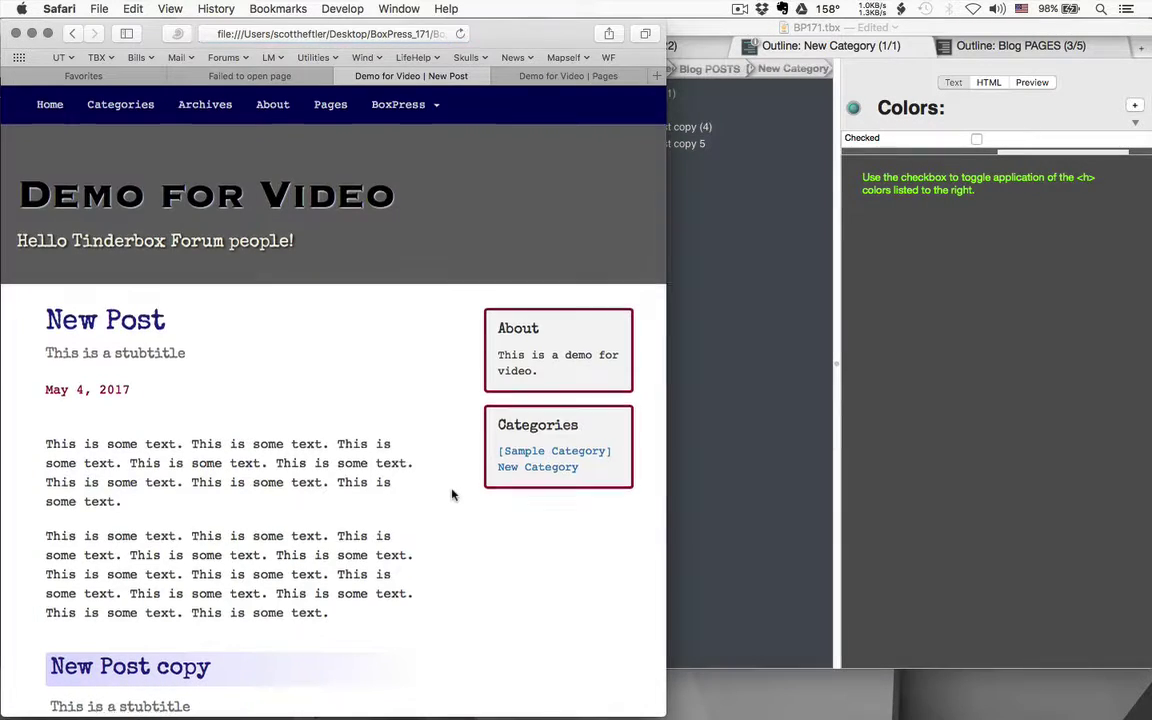
{"action": "scroll", "coordinate": [452, 494], "scroll_direction": "down", "scroll_amount": 10}
{"action": "scroll", "coordinate": [452, 494], "scroll_direction": "down", "scroll_amount": 10}
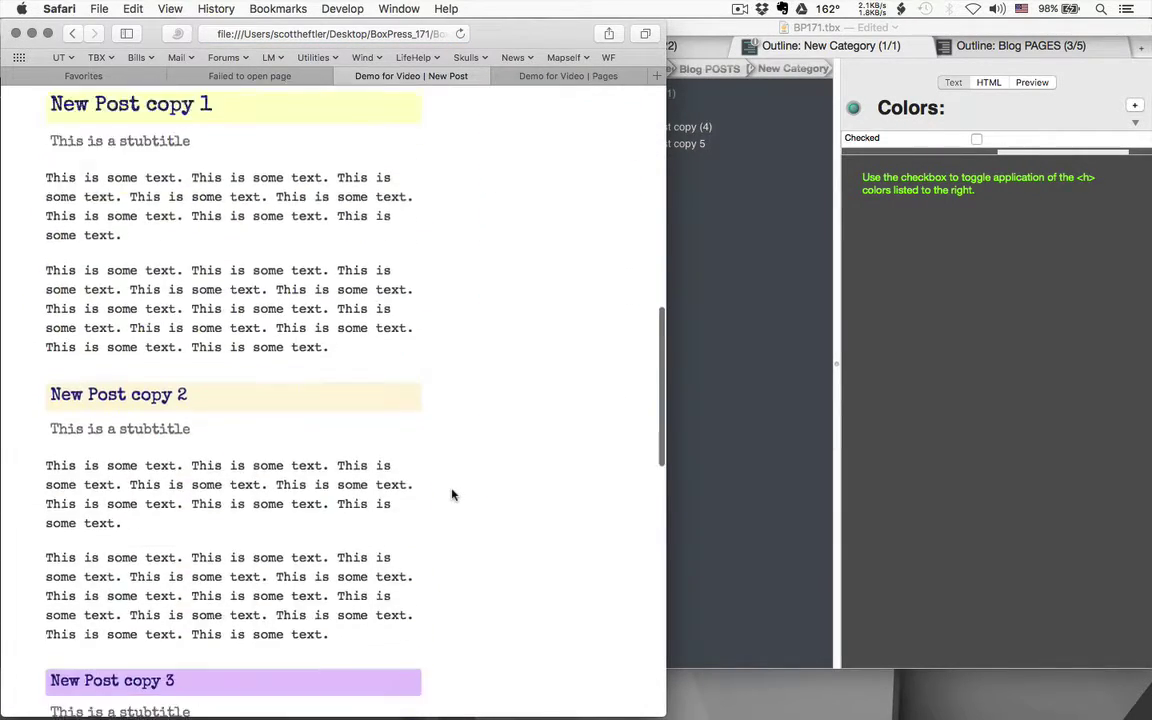
{"action": "scroll", "coordinate": [452, 494], "scroll_direction": "down", "scroll_amount": 3}
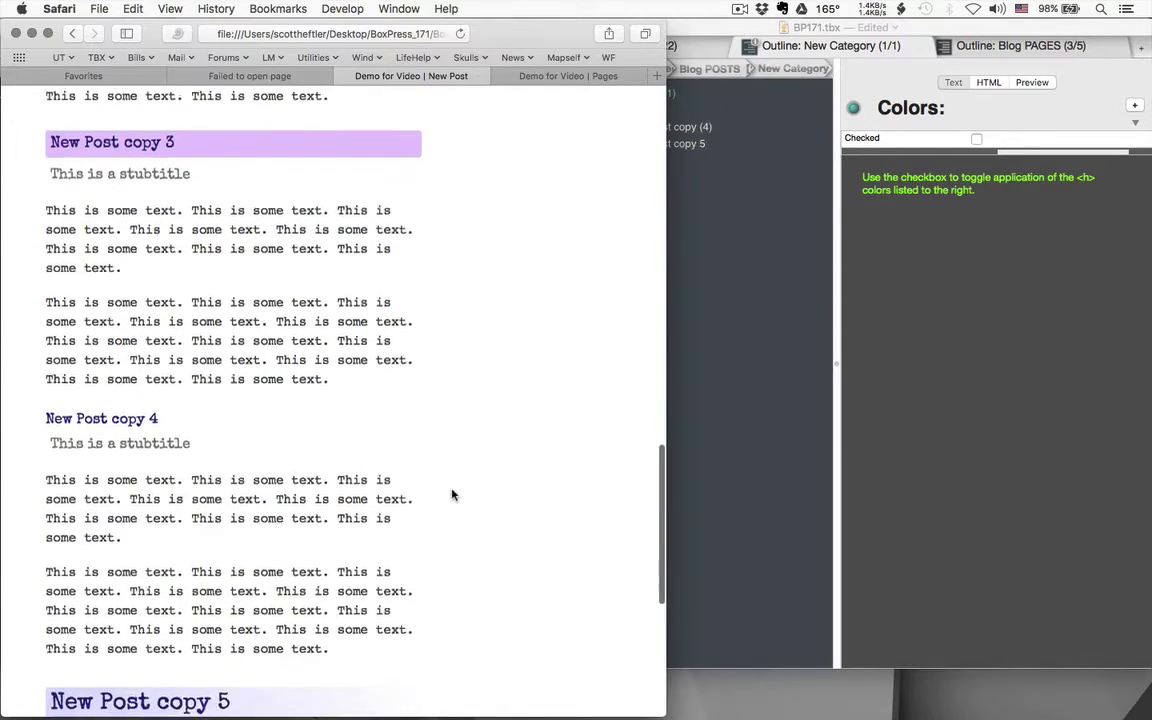
{"action": "scroll", "coordinate": [452, 494], "scroll_direction": "up", "scroll_amount": 20}
{"action": "scroll", "coordinate": [452, 494], "scroll_direction": "down", "scroll_amount": 4}
{"action": "scroll", "coordinate": [452, 494], "scroll_direction": "down", "scroll_amount": 1}
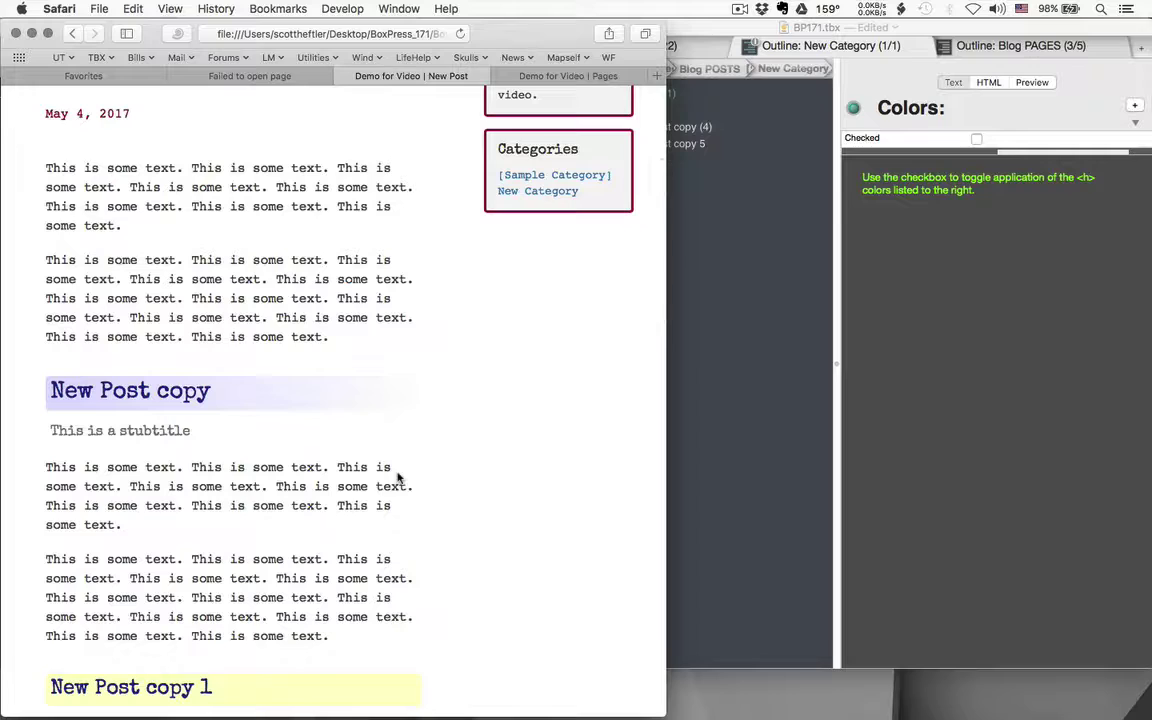
{"action": "key", "text": "super+Tab"}
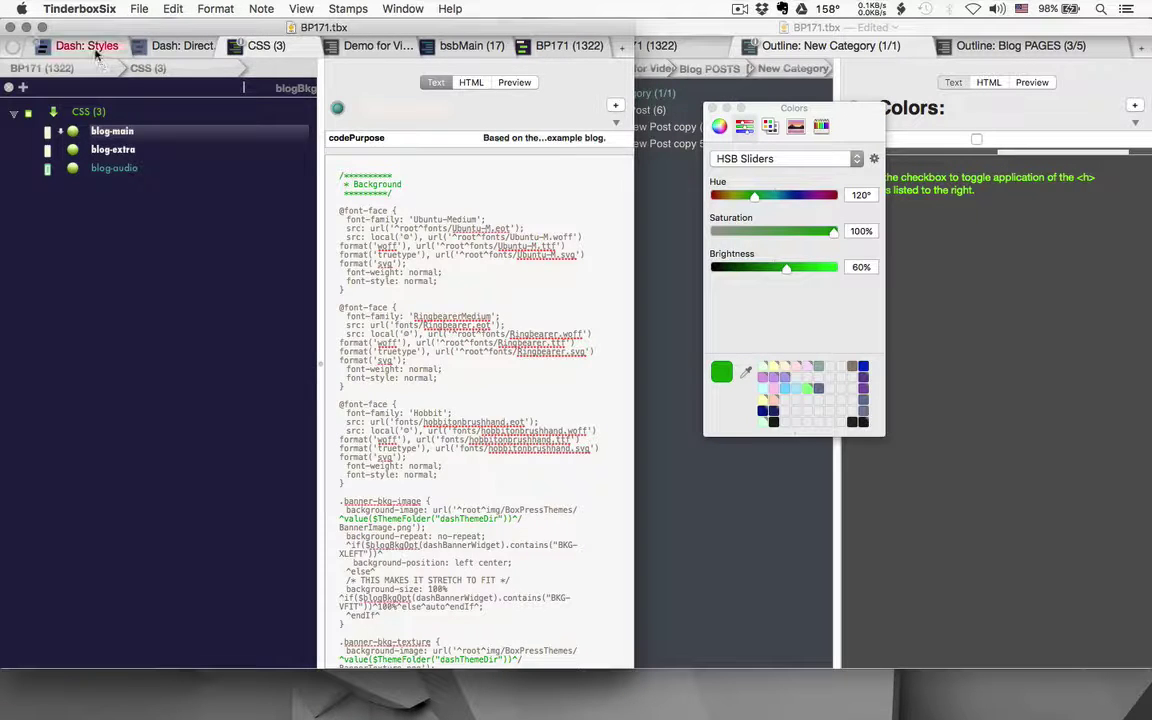
{"action": "left_click", "coordinate": [95, 45]}
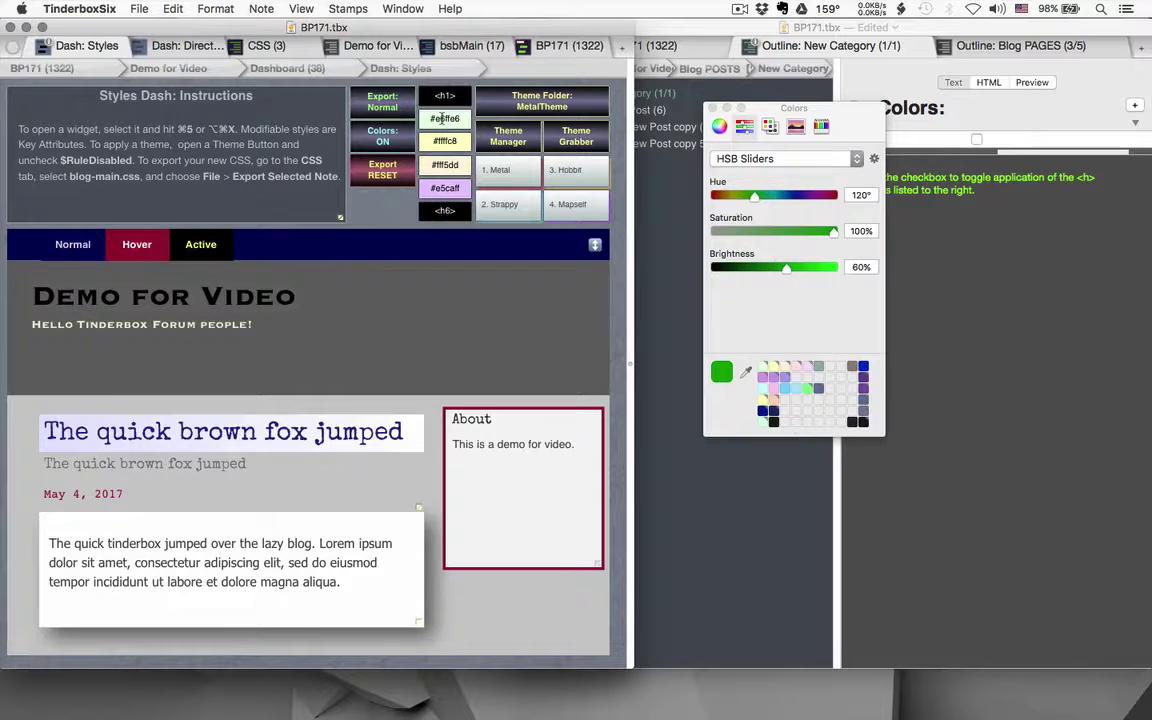
{"action": "key", "text": "super+Tab"}
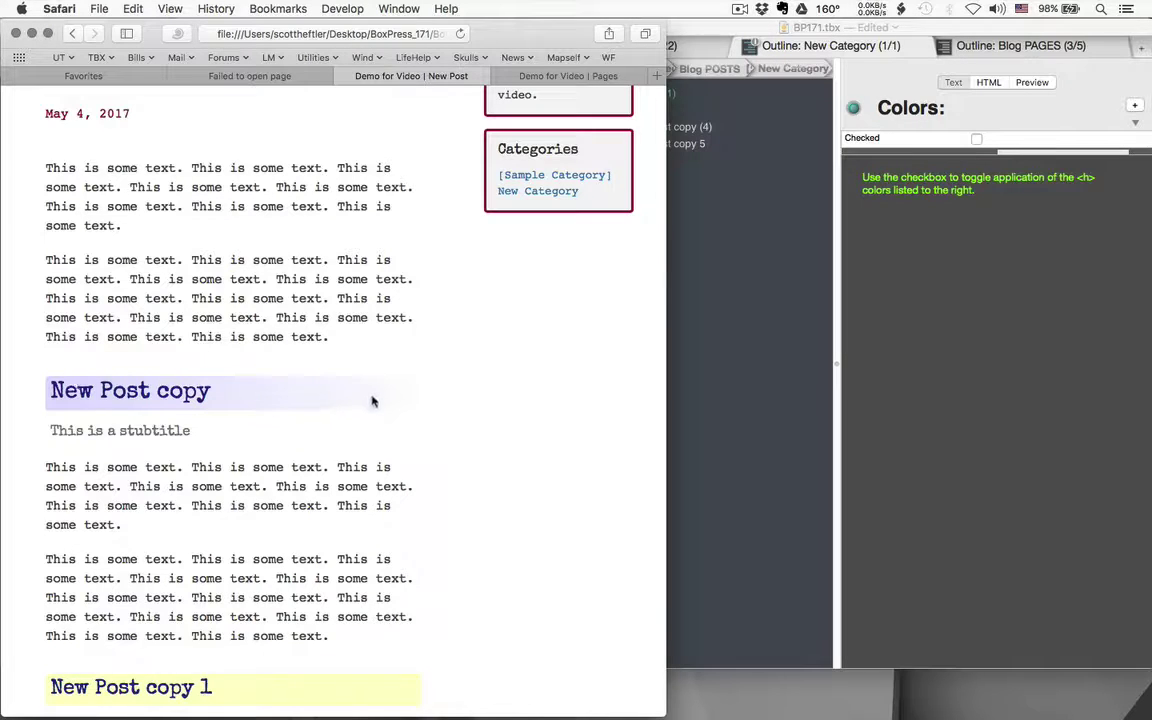
{"action": "key", "text": "super+Tab"}
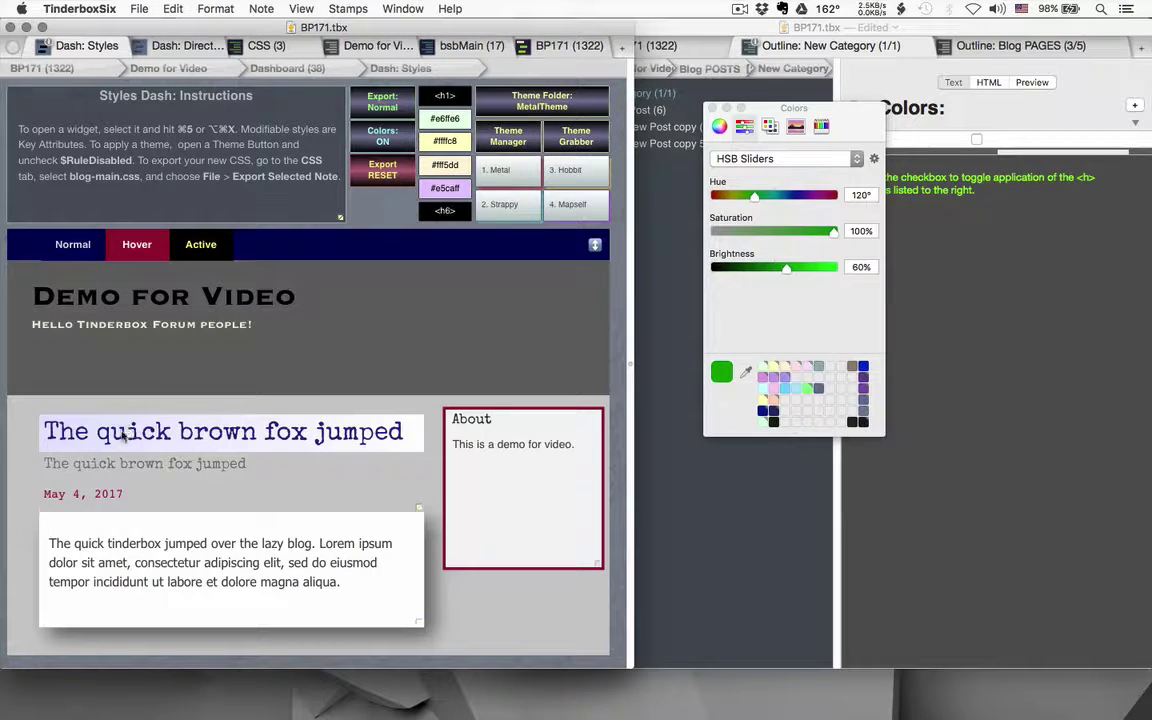
Set the post title widget's Color to #fff in the Styles Dash and close the Colors palette
{"action": "left_click", "coordinate": [200, 431]}
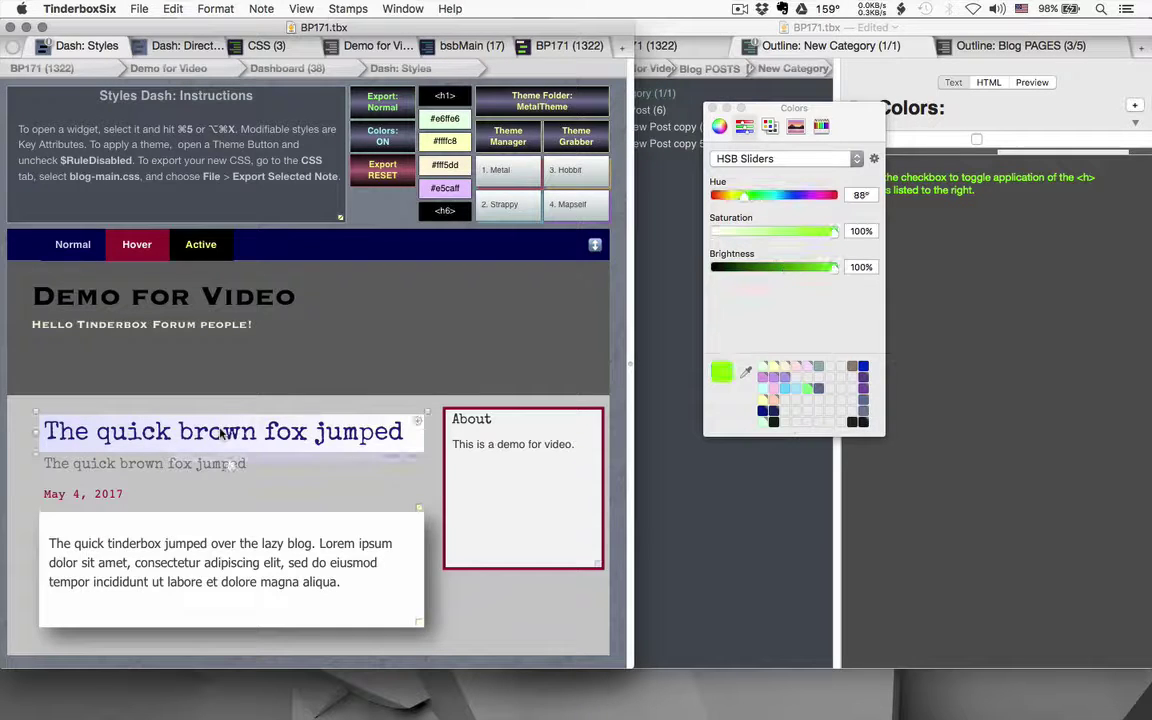
{"action": "double_click", "coordinate": [220, 431]}
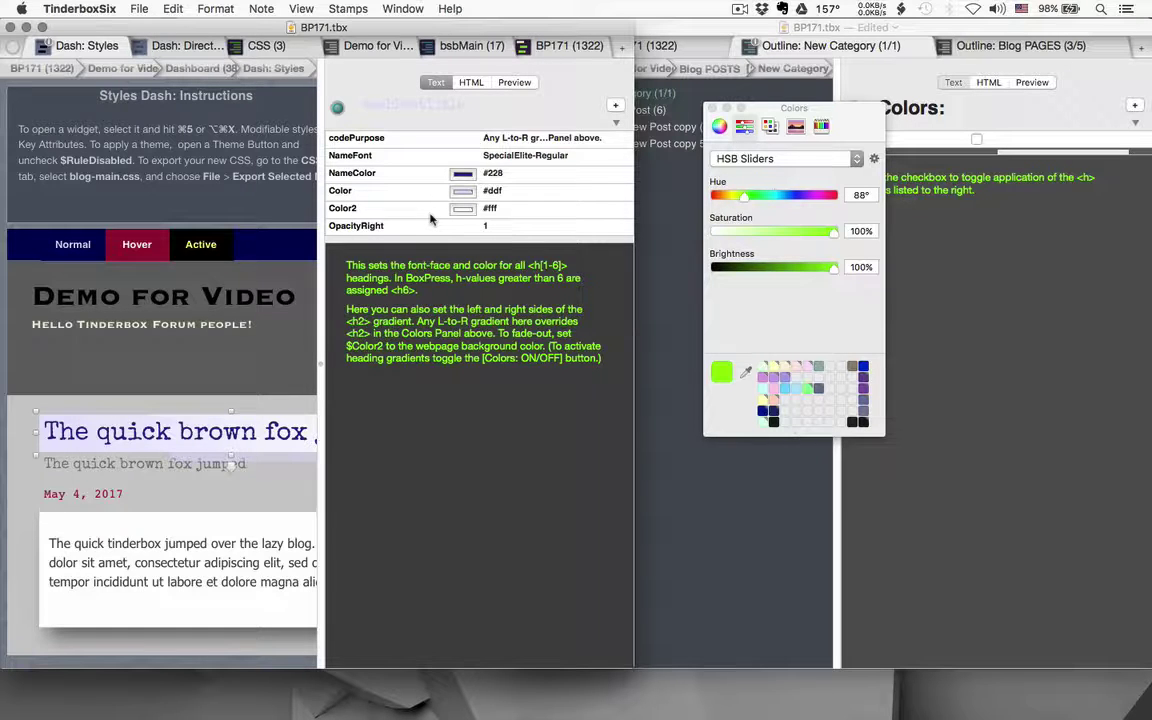
{"action": "left_click", "coordinate": [712, 108]}
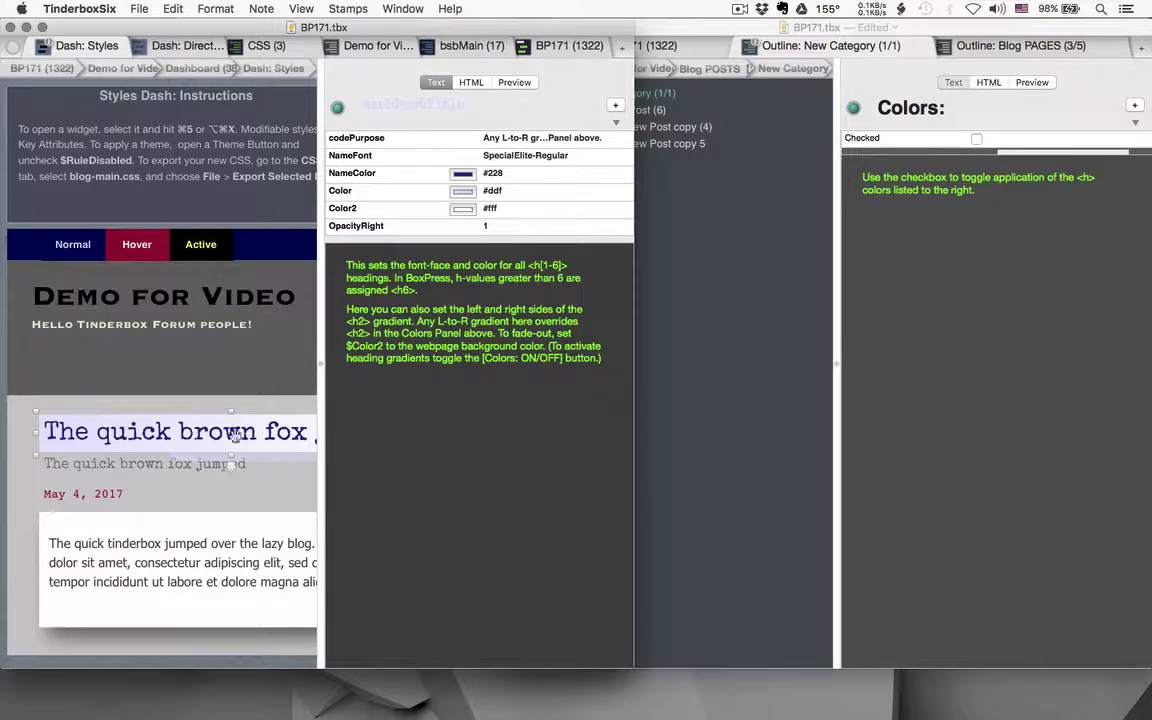
{"action": "left_click", "coordinate": [490, 190]}
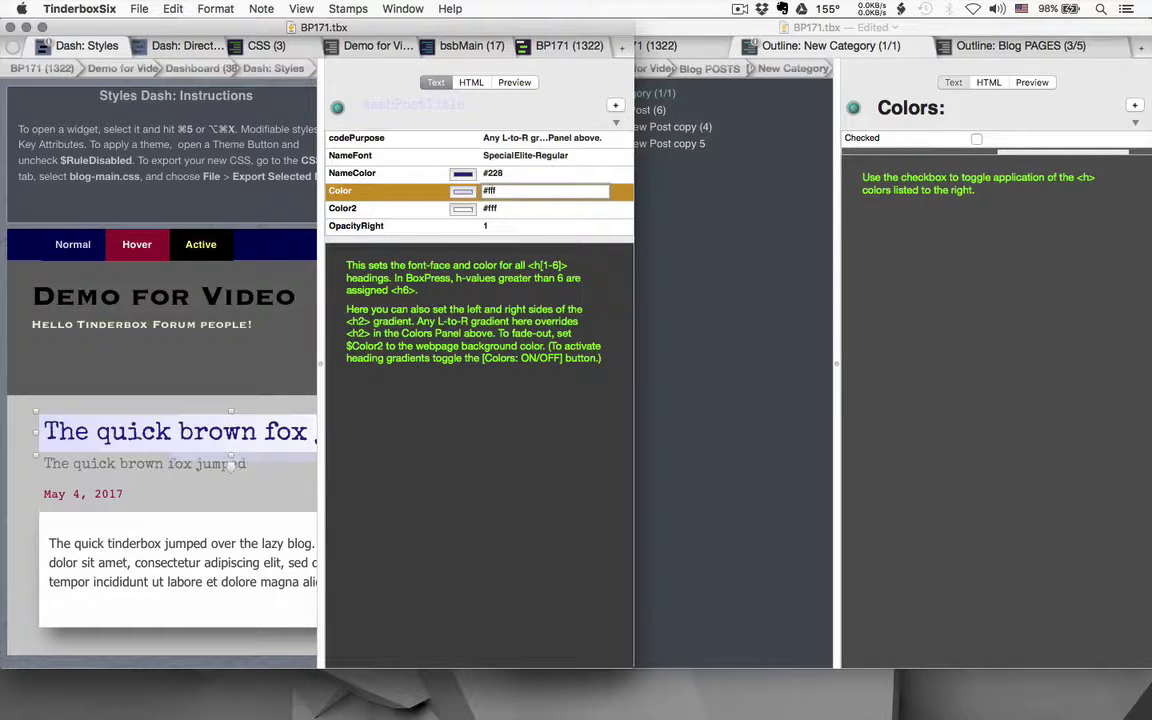
{"action": "key", "text": "Tab"}
{"action": "key", "text": "super+w"}
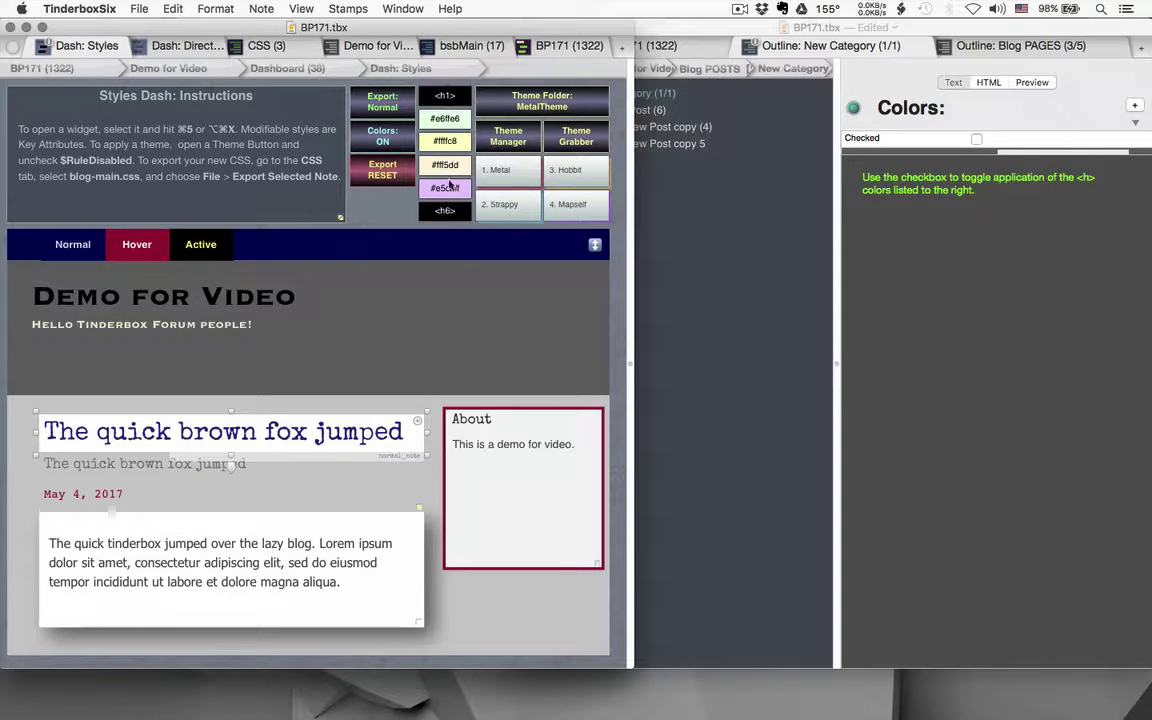
Export the blog-main note as blog-main.css into the css folder, replacing the existing file
{"action": "left_click", "coordinate": [256, 46]}
{"action": "left_click", "coordinate": [139, 9]}
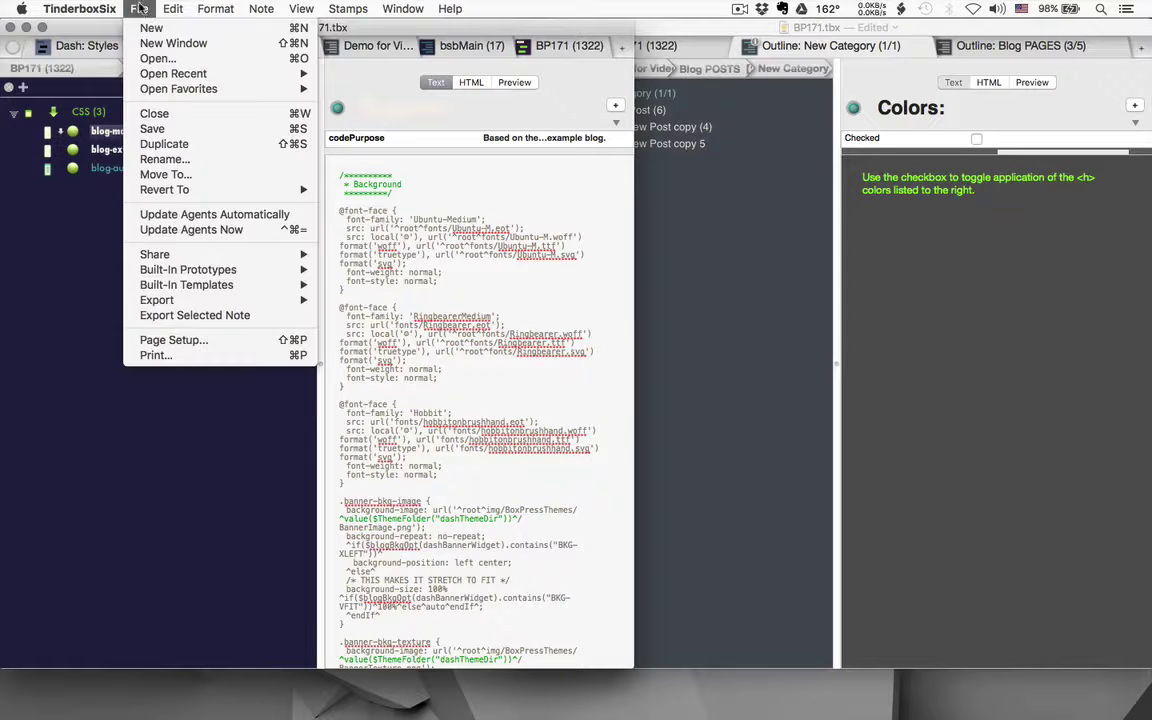
{"action": "left_click", "coordinate": [230, 317]}
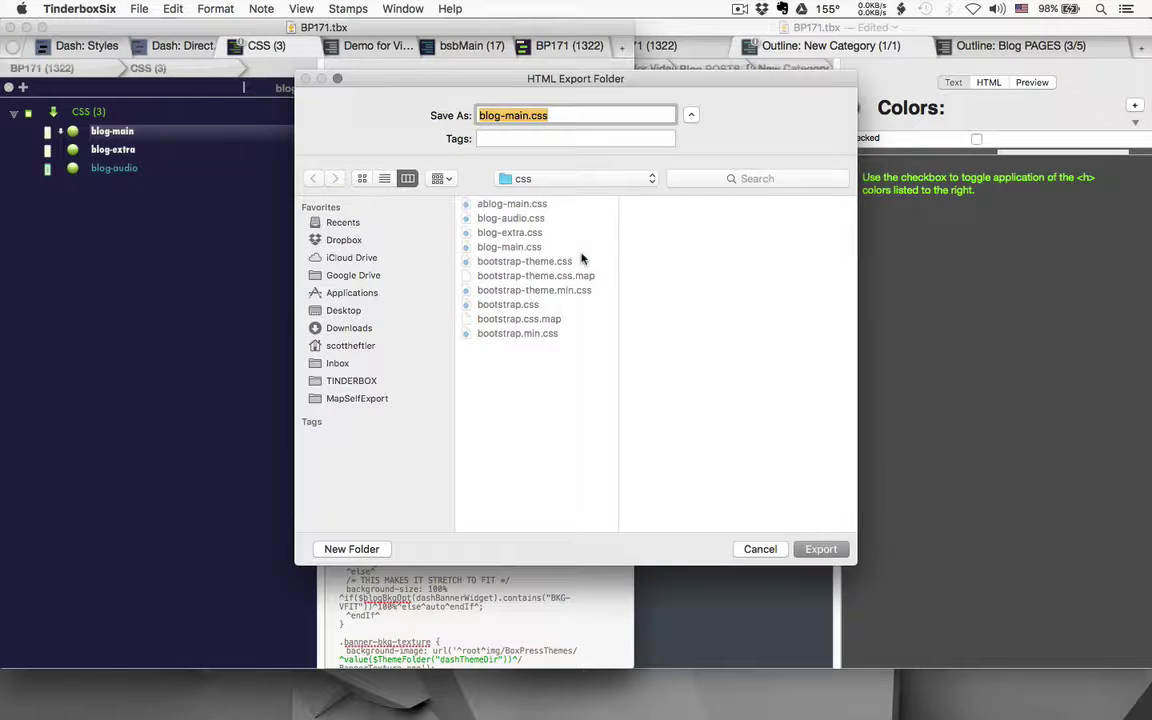
{"action": "left_click", "coordinate": [821, 549]}
{"action": "left_click", "coordinate": [689, 185]}
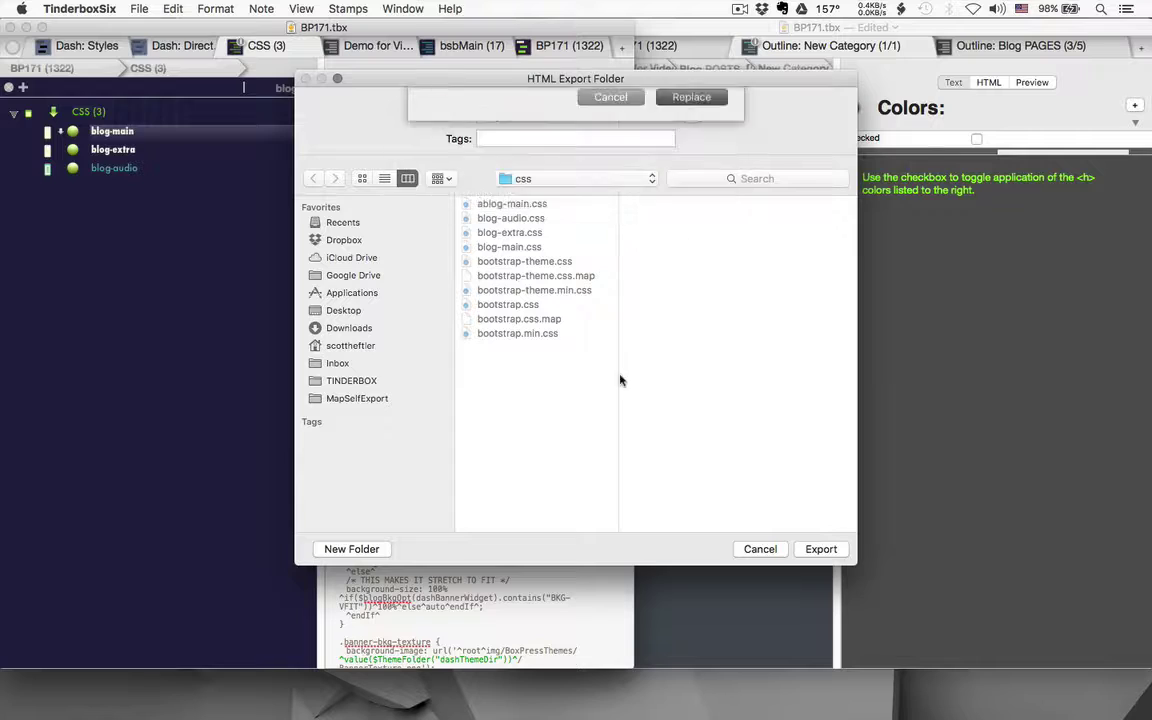
Reload the New Post page in Safari and check the background of the New Post copy heading
{"action": "left_click", "coordinate": [61, 703]}
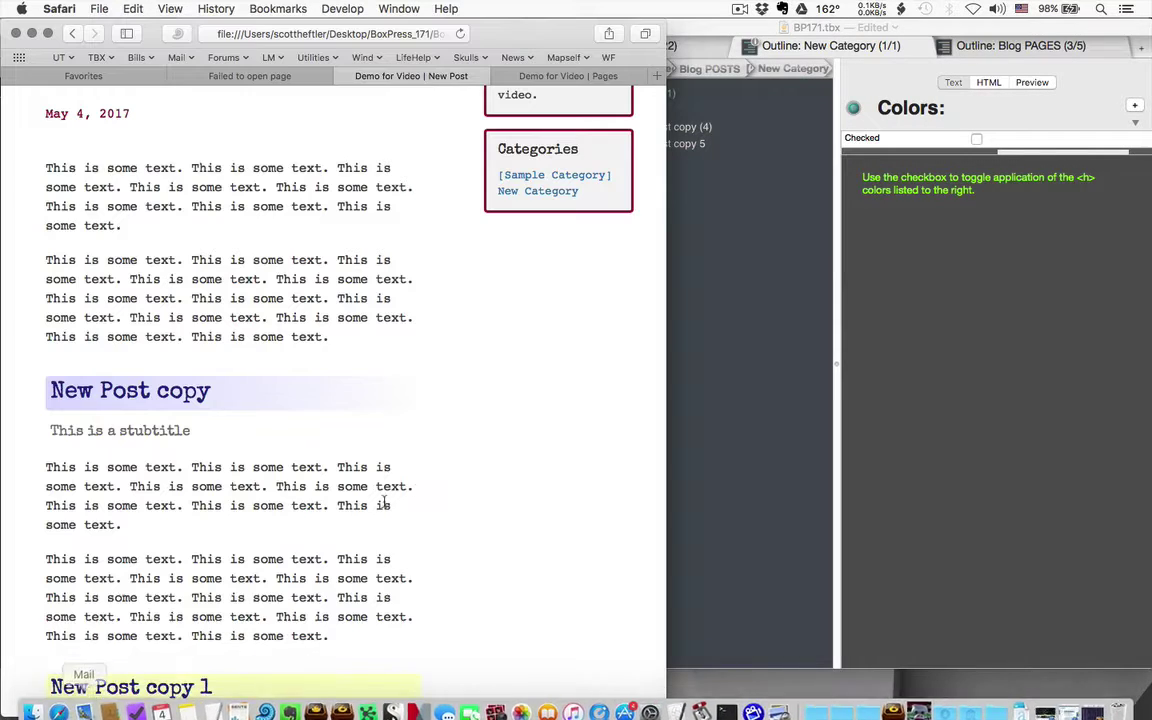
{"action": "key", "text": "super+r"}
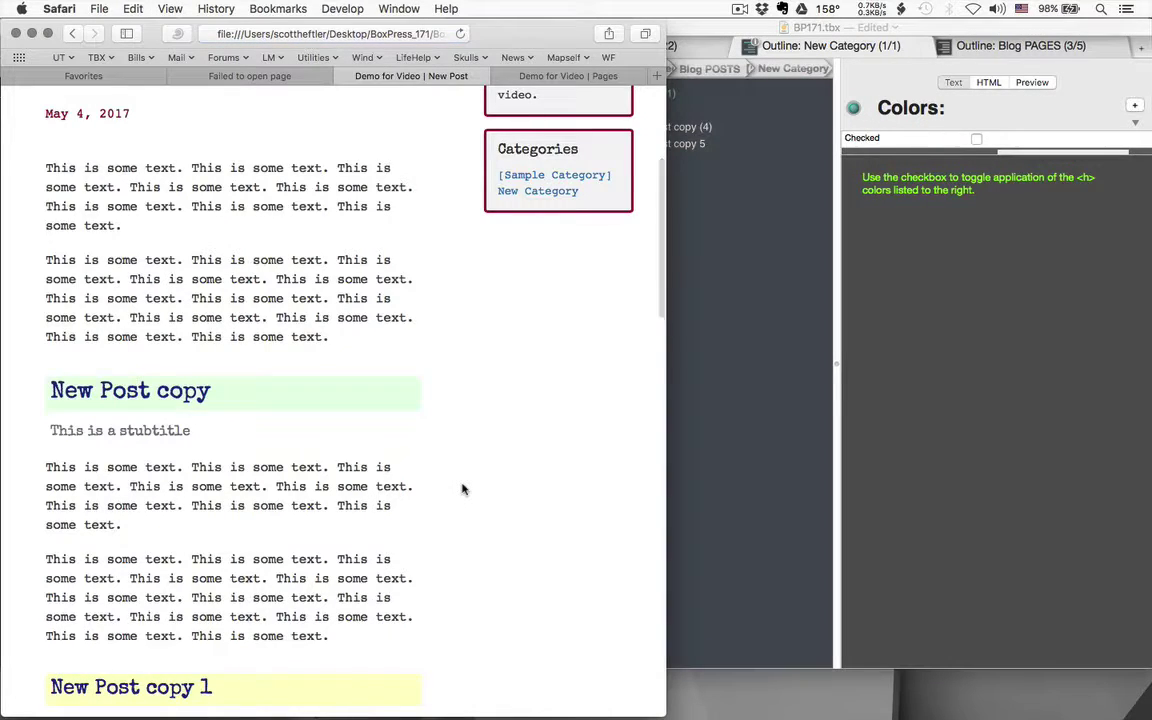
{"action": "scroll", "coordinate": [462, 489], "scroll_direction": "down", "scroll_amount": 5}
{"action": "scroll", "coordinate": [462, 489], "scroll_direction": "up", "scroll_amount": 4}
{"action": "scroll", "coordinate": [462, 489], "scroll_direction": "up", "scroll_amount": 2}
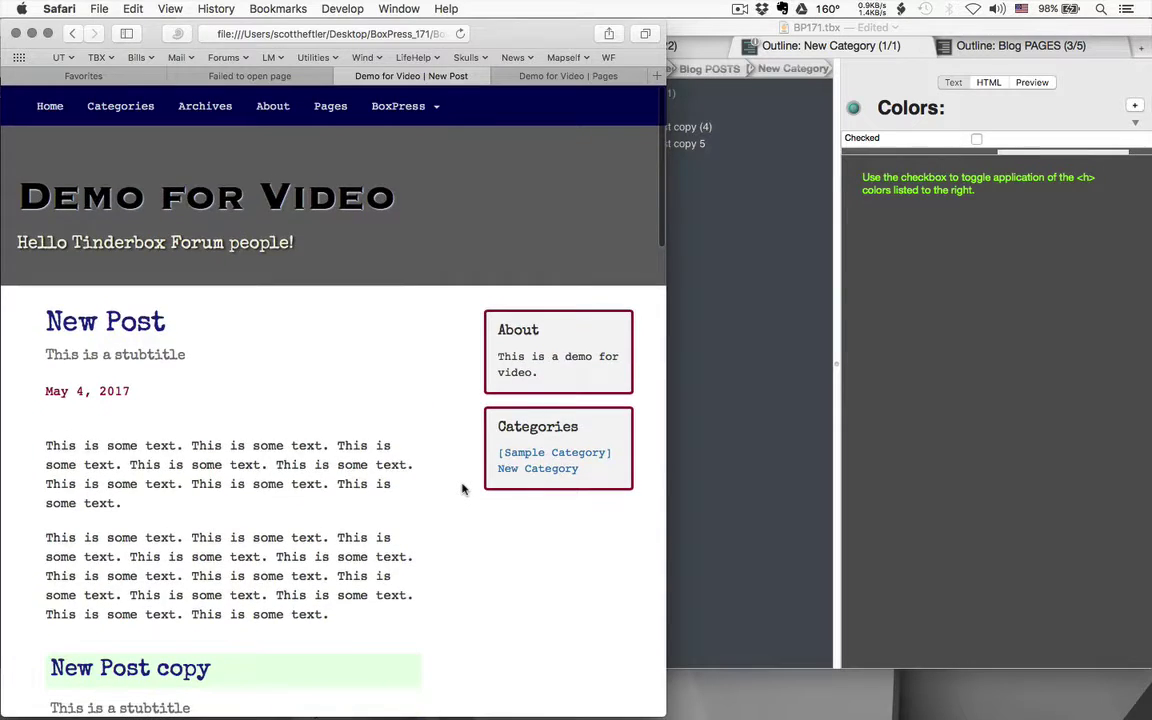
Return to the Styles Dash in Tinderbox and switch the heading Colors option off
{"action": "key", "text": "super+Tab"}
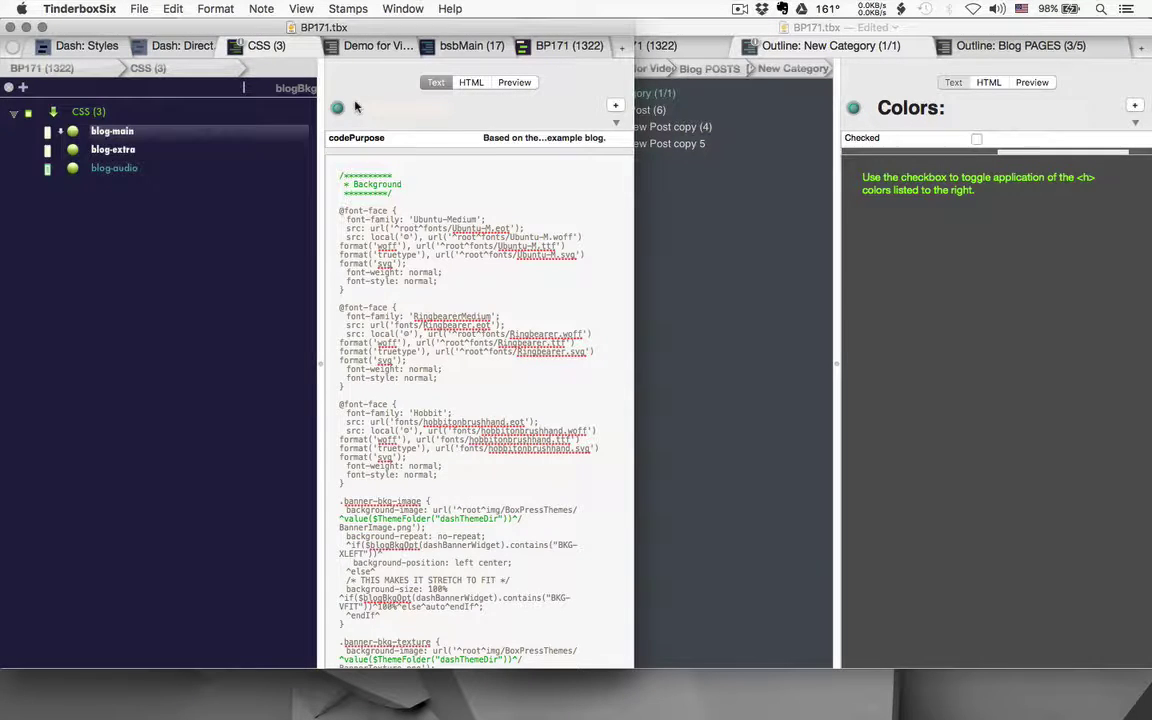
{"action": "left_click", "coordinate": [106, 47]}
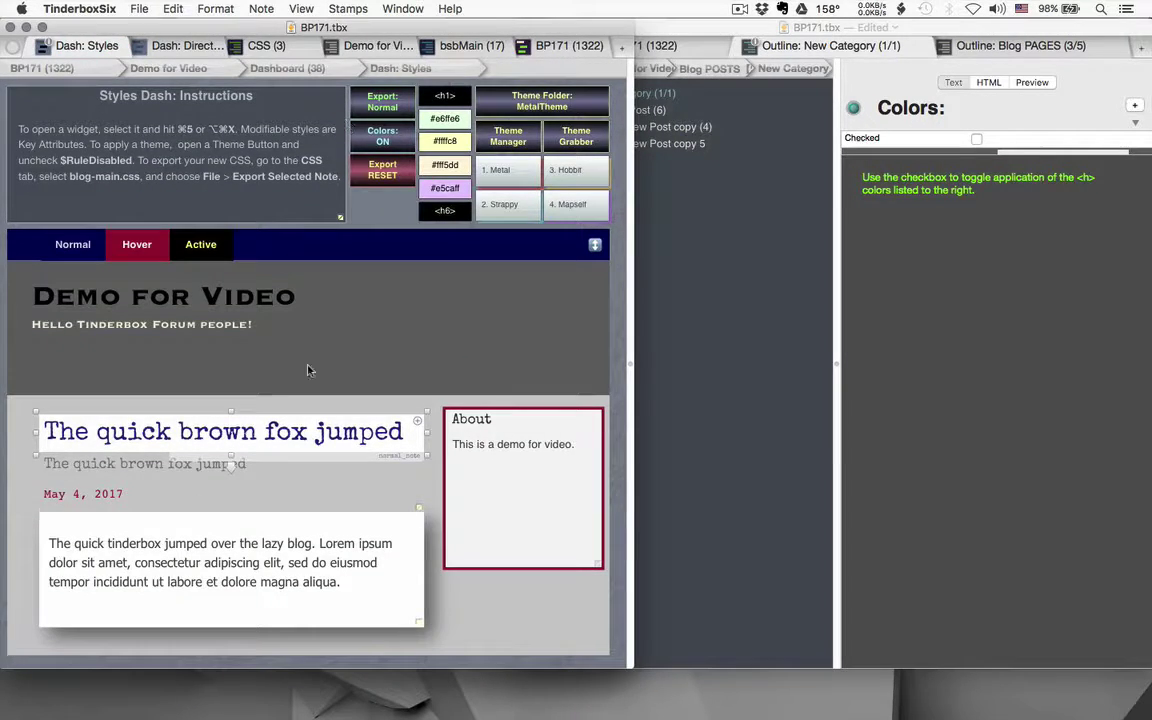
{"action": "double_click", "coordinate": [383, 138]}
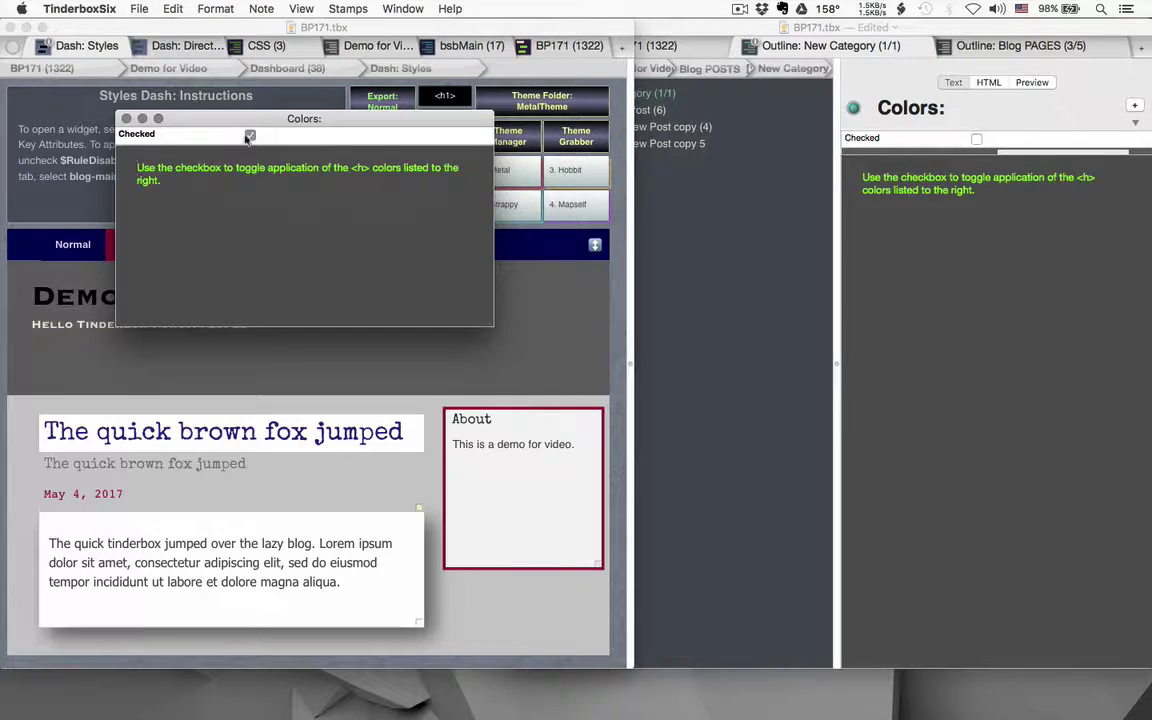
{"action": "left_click", "coordinate": [250, 136]}
{"action": "left_click", "coordinate": [126, 118]}
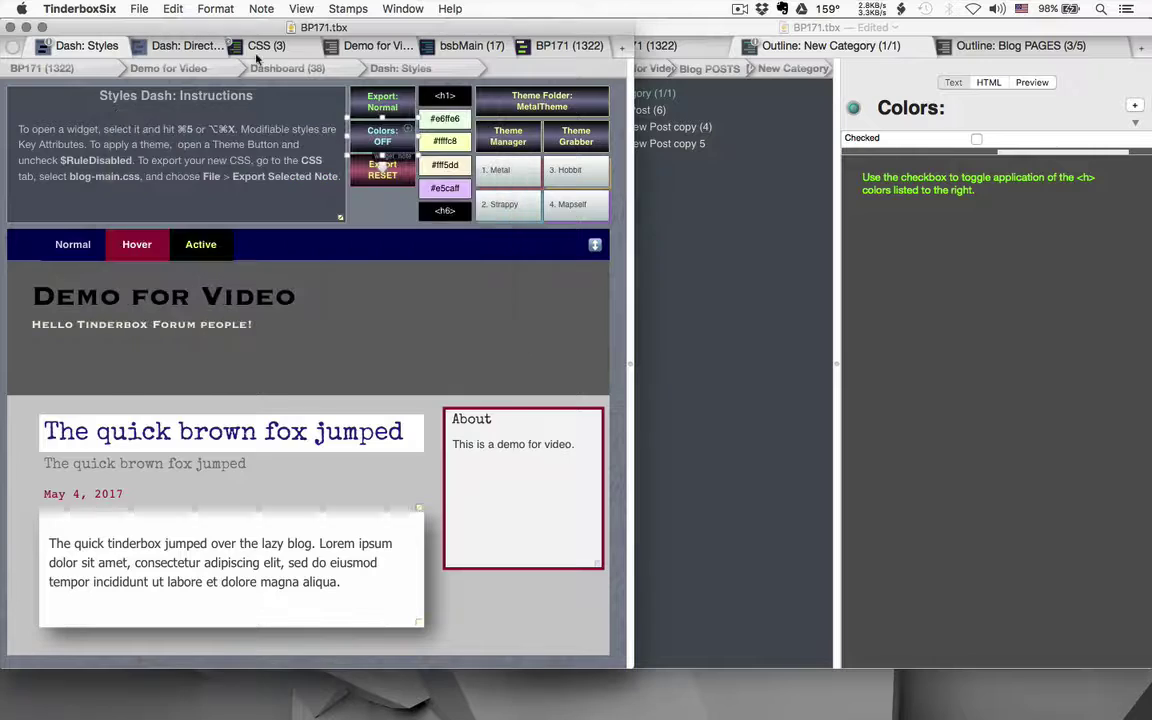
Export the blog-main note again as blog-main.css with the heading colors off, overwriting the existing file
{"action": "left_click", "coordinate": [266, 46]}
{"action": "left_click", "coordinate": [139, 9]}
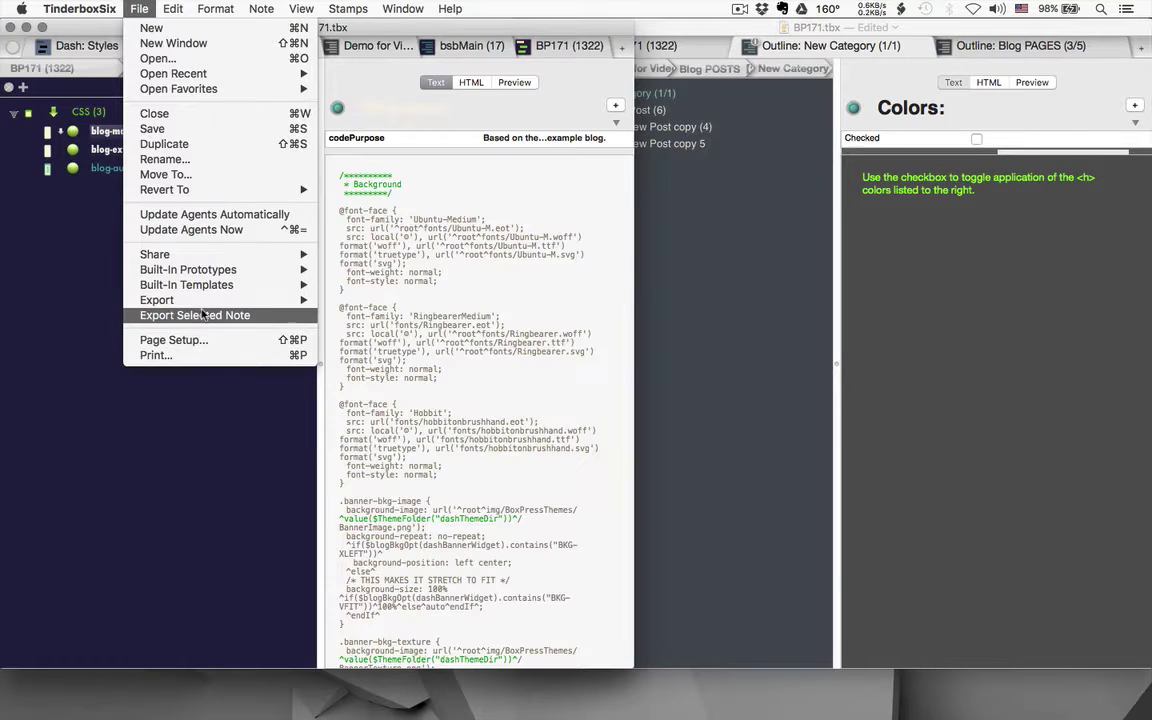
{"action": "left_click", "coordinate": [201, 316]}
{"action": "left_click", "coordinate": [819, 549]}
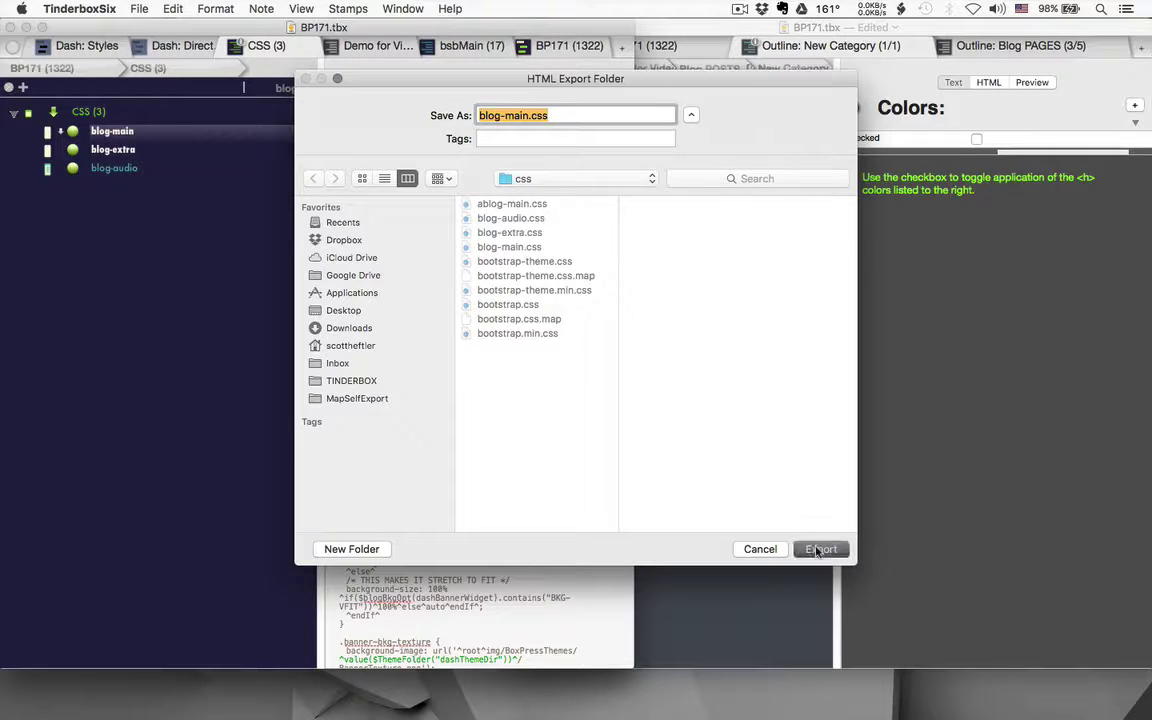
{"action": "left_click", "coordinate": [691, 184]}
Reload the New Post page in Safari and examine the headings of all nested posts without their background colors
{"action": "mouse_move", "coordinate": [167, 700]}
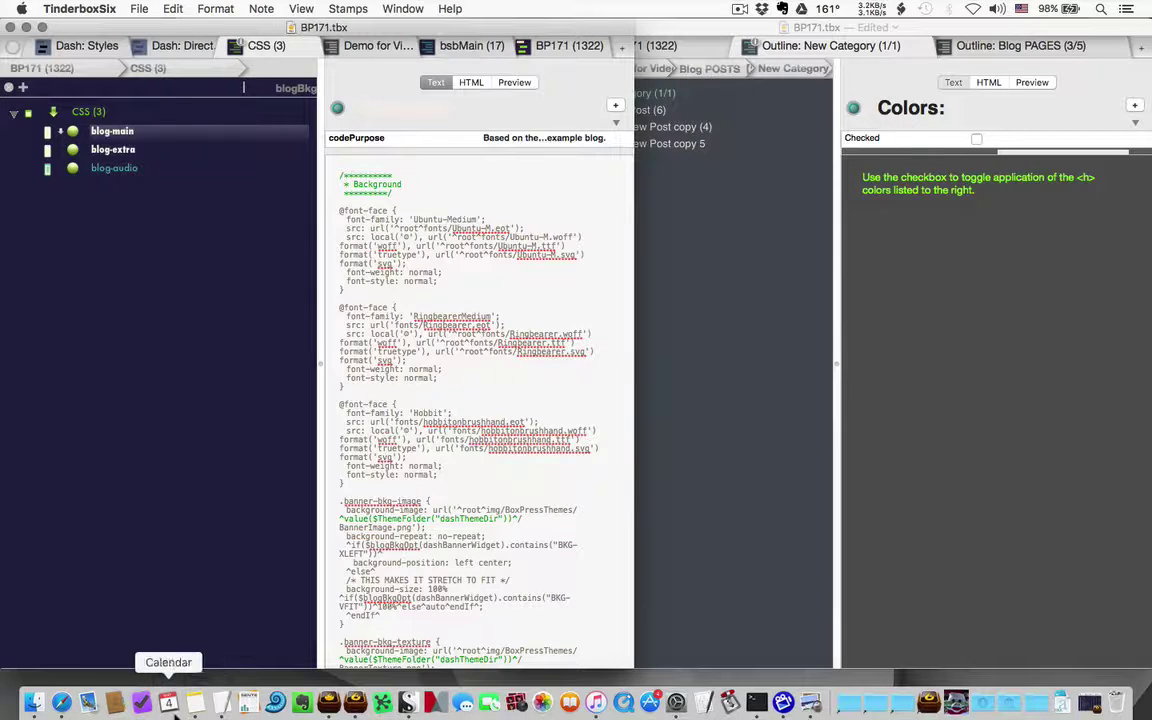
{"action": "left_click", "coordinate": [62, 703]}
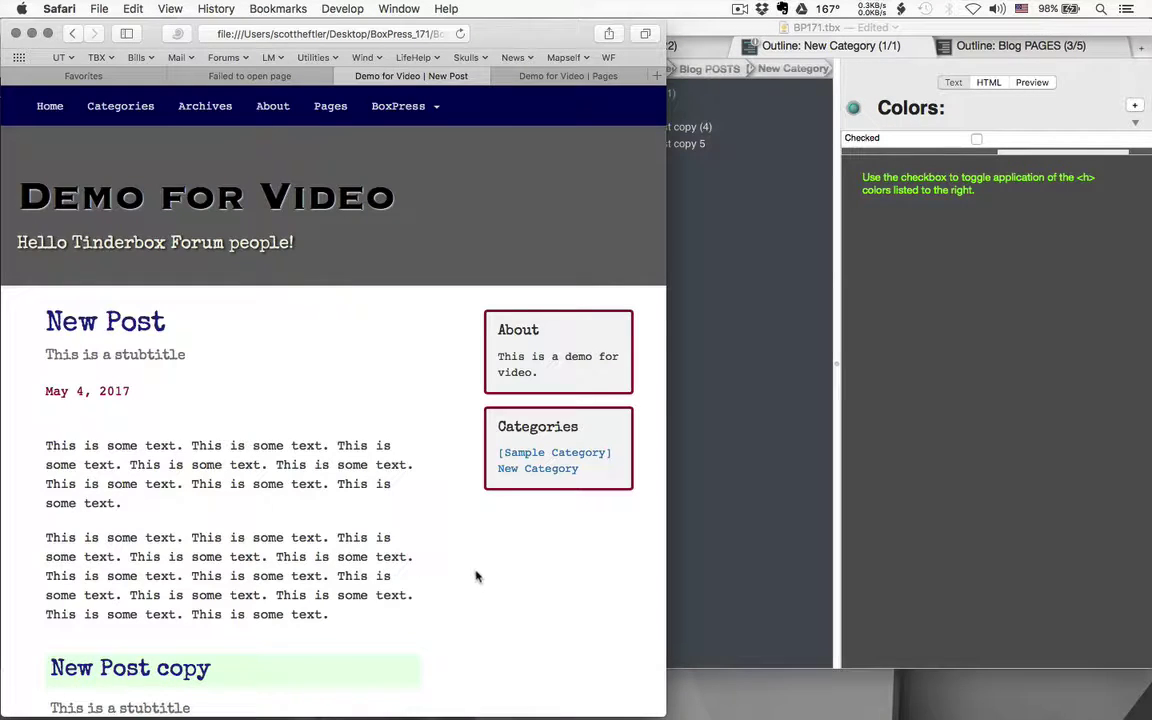
{"action": "scroll", "coordinate": [476, 576], "scroll_direction": "down", "scroll_amount": 6}
{"action": "scroll", "coordinate": [476, 576], "scroll_direction": "up", "scroll_amount": 3}
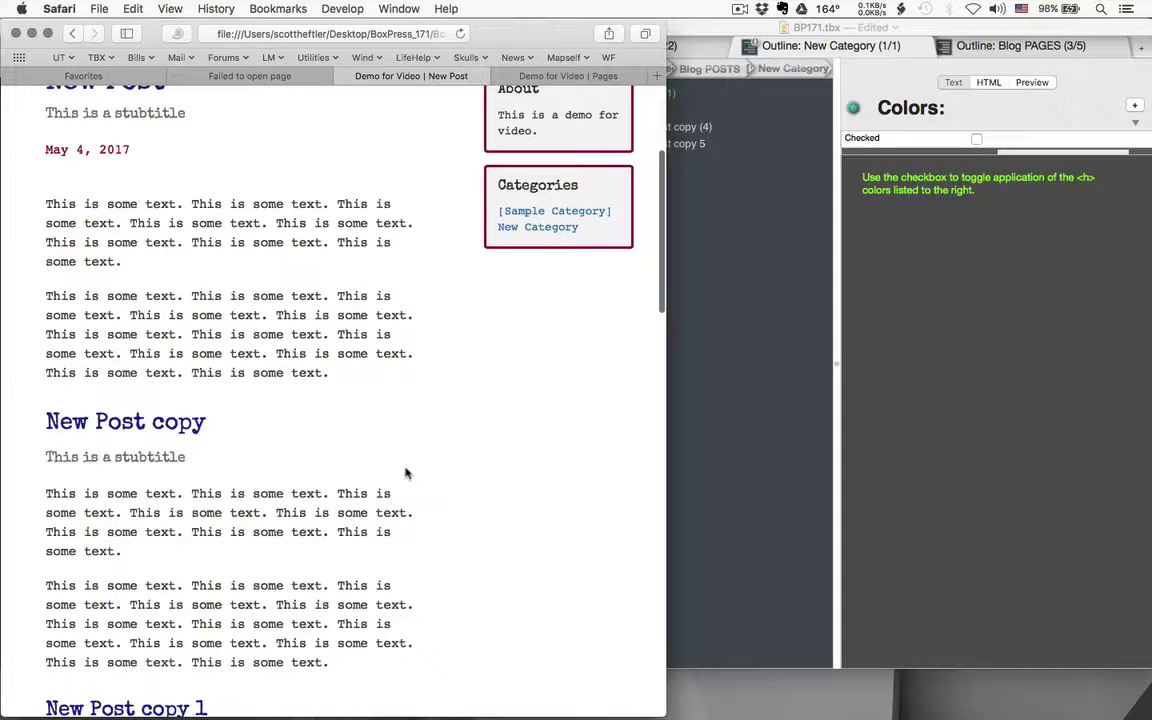
{"action": "scroll", "coordinate": [406, 473], "scroll_direction": "down", "scroll_amount": 5}
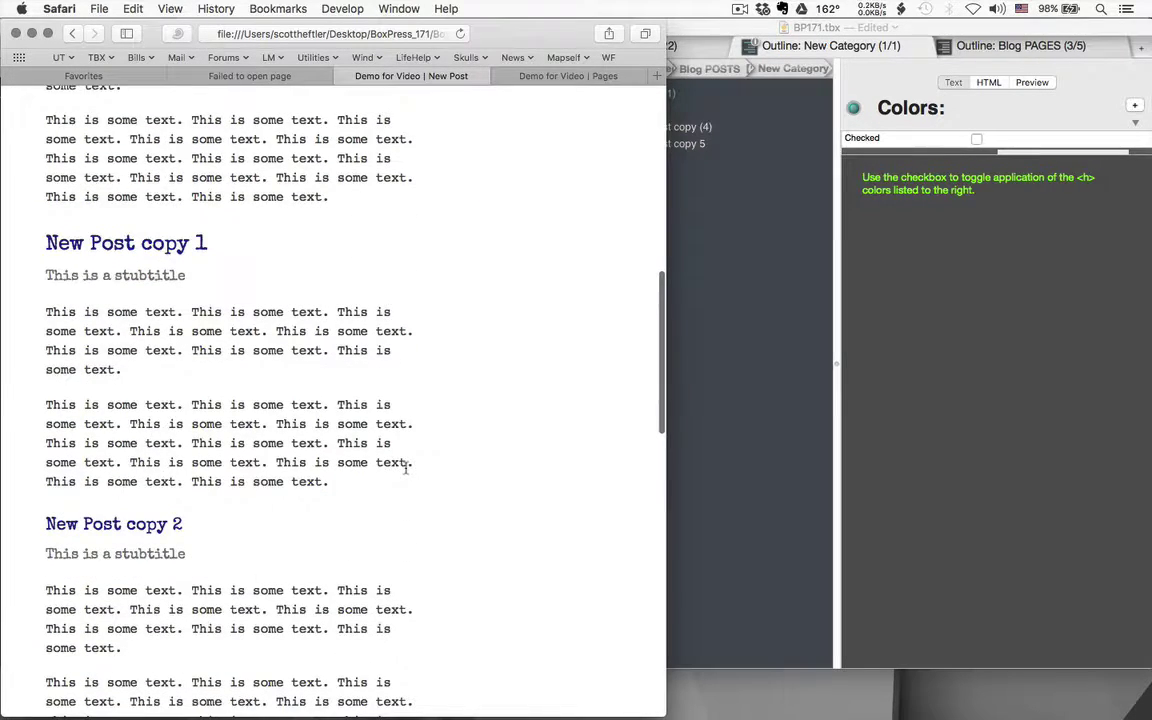
{"action": "scroll", "coordinate": [406, 470], "scroll_direction": "down", "scroll_amount": 7}
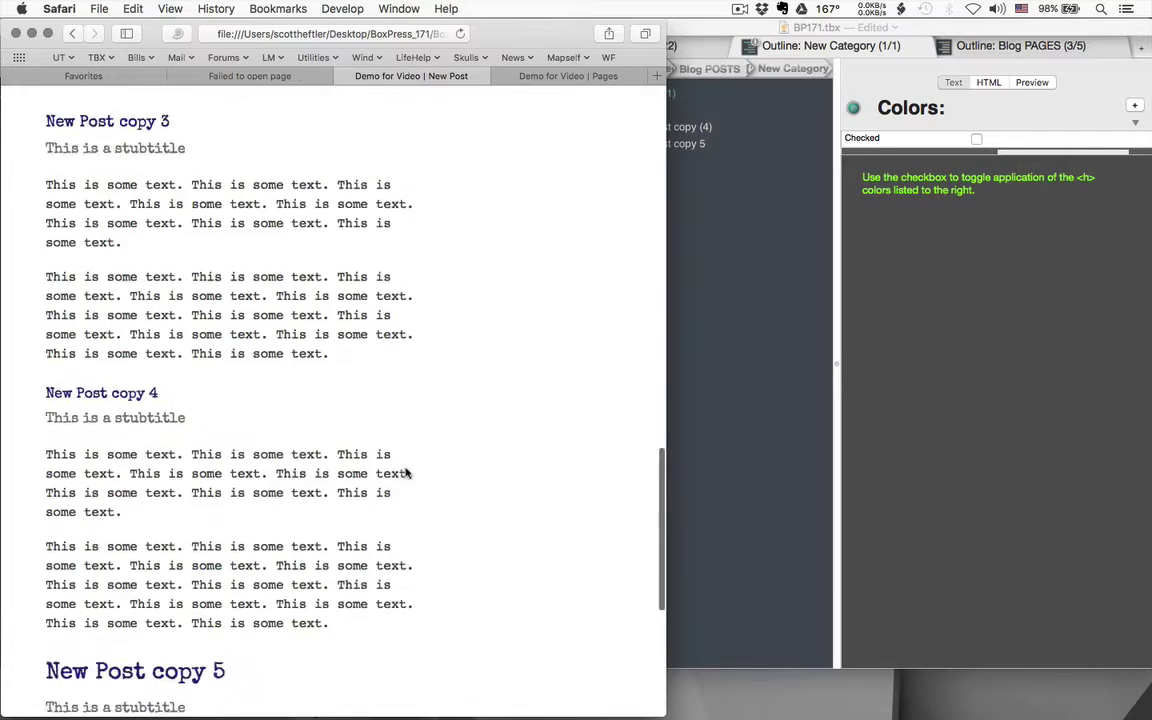
{"action": "scroll", "coordinate": [406, 473], "scroll_direction": "down", "scroll_amount": 4}
{"action": "scroll", "coordinate": [406, 473], "scroll_direction": "up", "scroll_amount": 3}
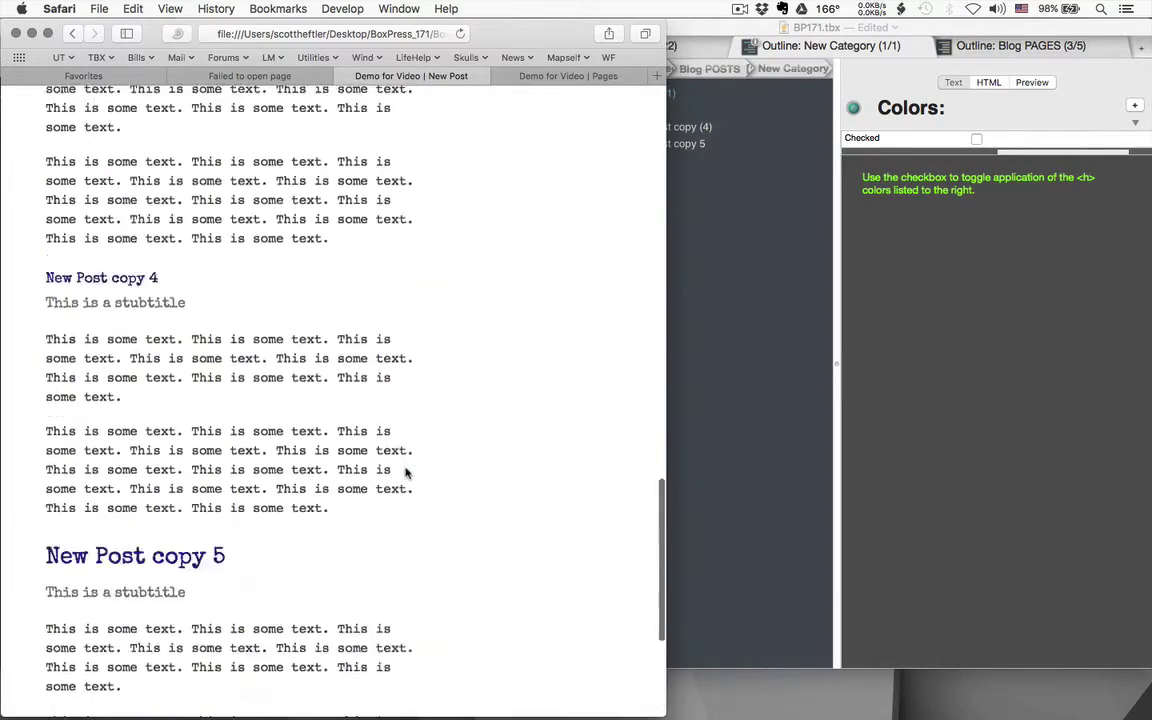
{"action": "scroll", "coordinate": [406, 473], "scroll_direction": "up", "scroll_amount": 20}
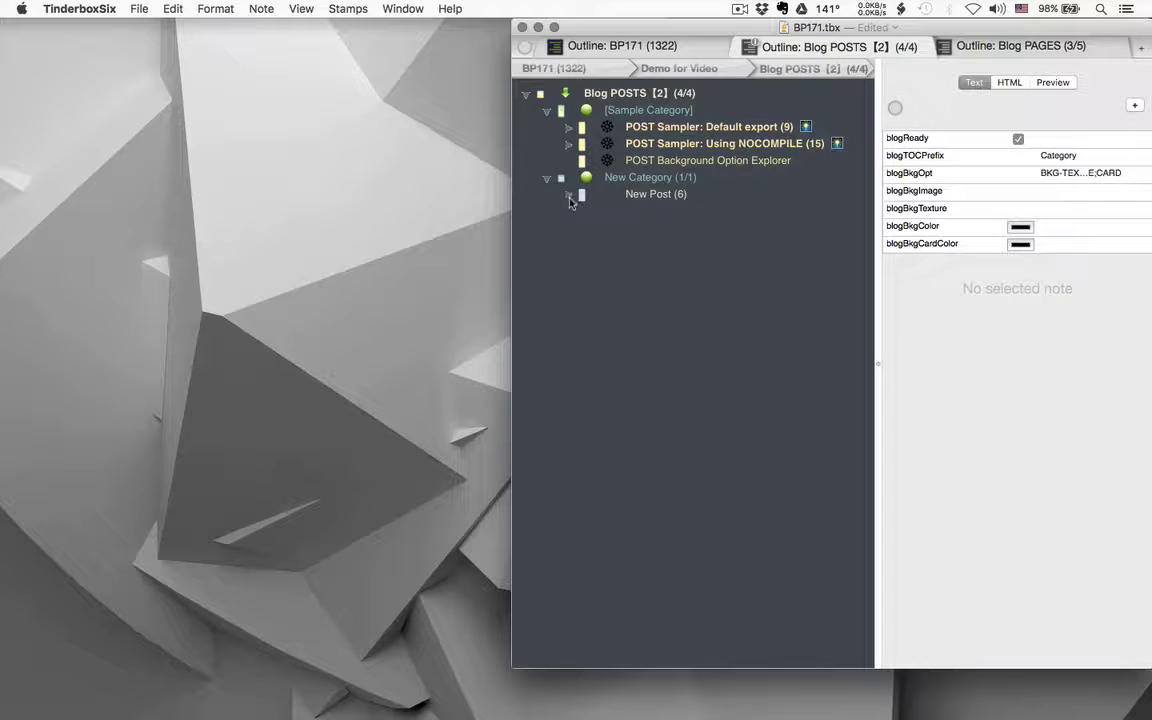
Expand New Post fully in the Blog POSTS outline and promote New Post copy 4 and New Post copy 3 to New Post copy 2's level
{"action": "left_click", "coordinate": [568, 196]}
{"action": "left_click", "coordinate": [568, 196]}
{"action": "left_click", "coordinate": [568, 196], "text": "alt"}
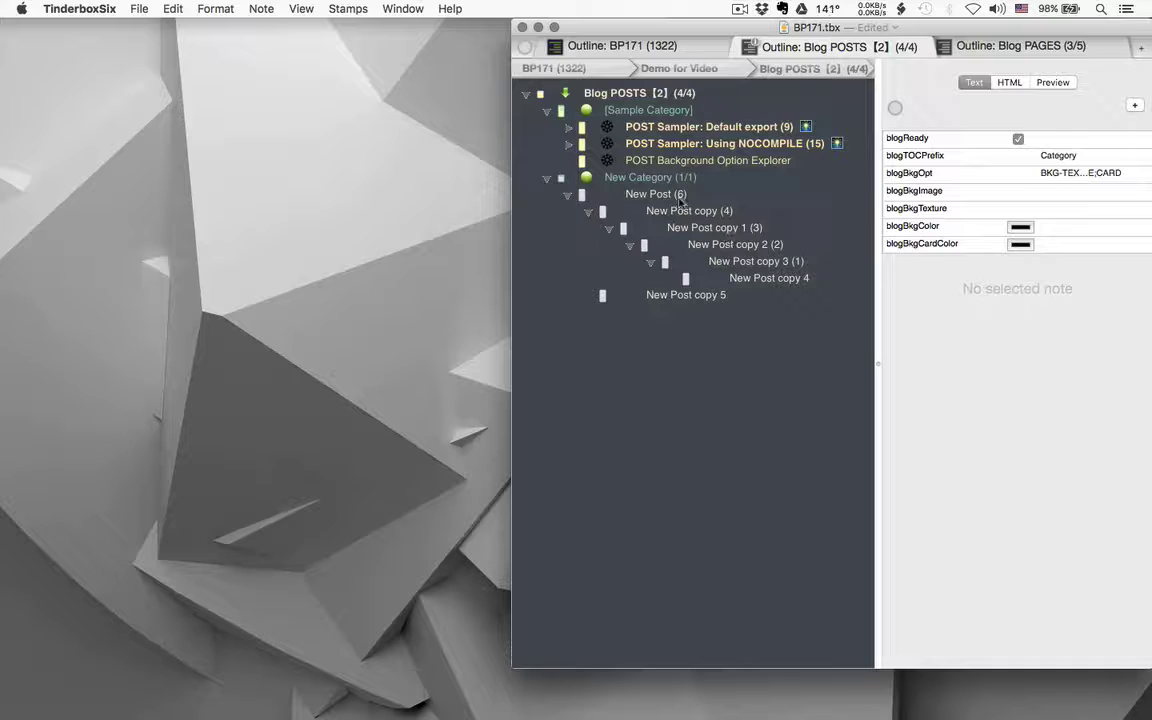
{"action": "left_click", "coordinate": [690, 279]}
{"action": "key", "text": "shift+Tab"}
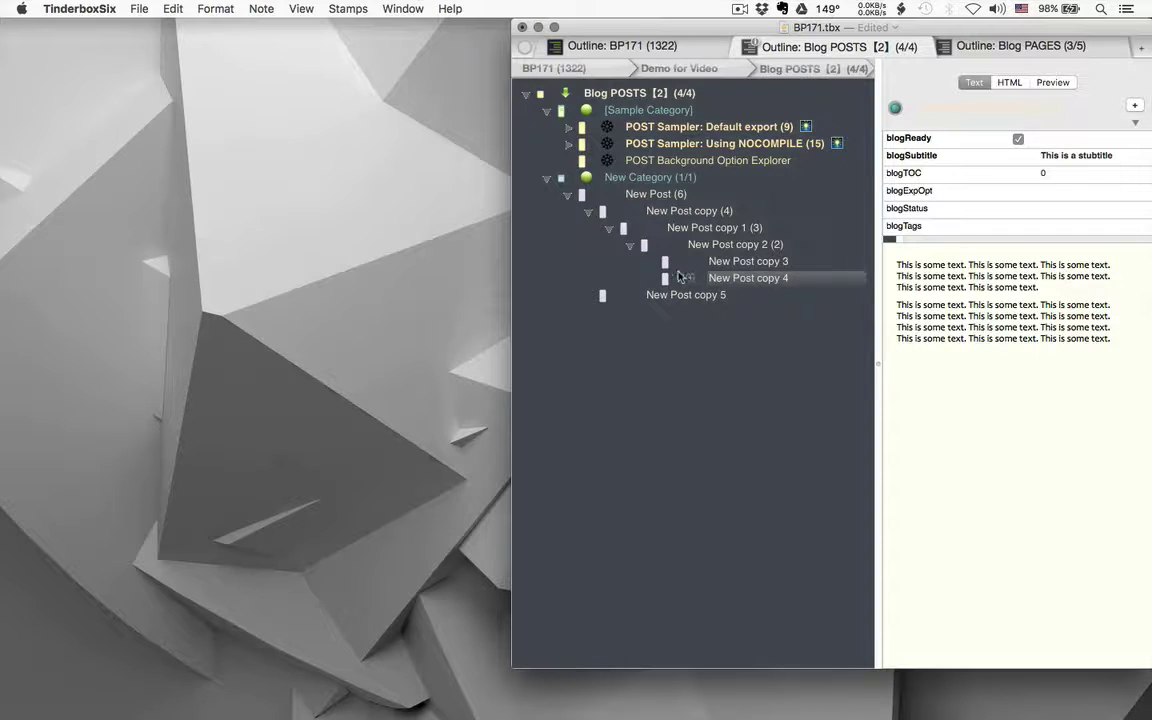
{"action": "left_click", "coordinate": [667, 263]}
{"action": "key", "text": "shift+Tab"}
{"action": "left_click", "coordinate": [667, 263]}
{"action": "key", "text": "shift+Tab"}
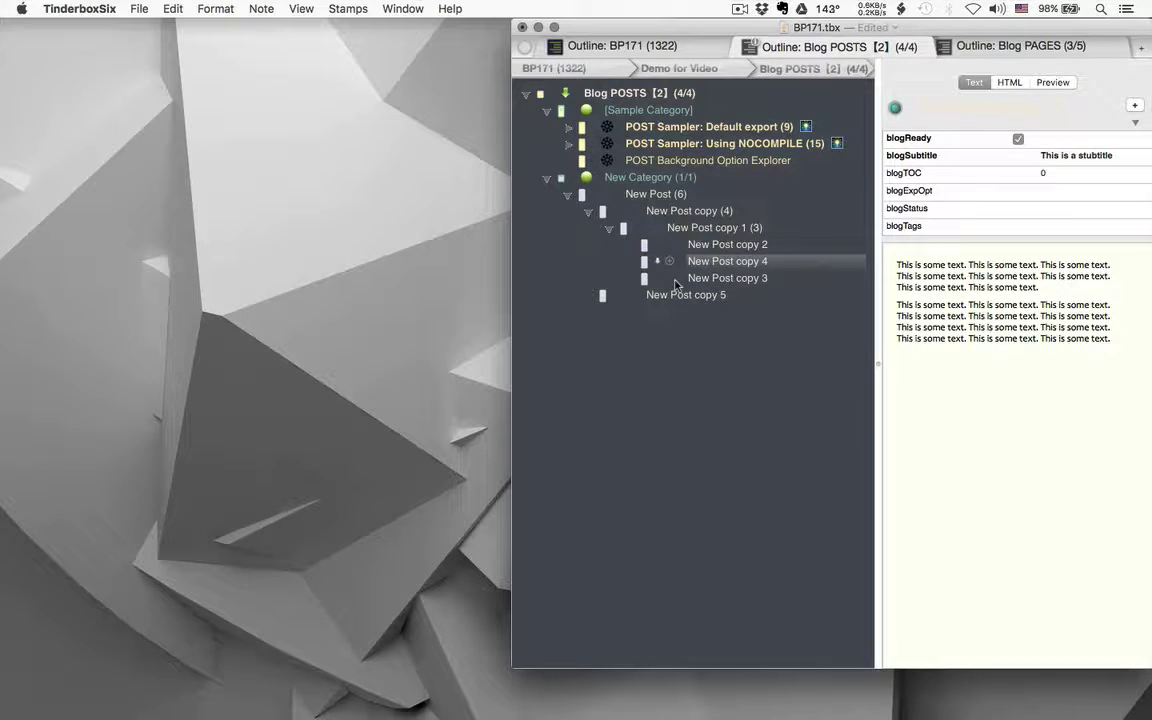
Move New Post copy 4 below New Post copy 3 in the Blog POSTS outline and clear the selection
{"action": "left_click", "coordinate": [675, 282]}
{"action": "key", "text": "Up"}
{"action": "key", "text": "super+alt+Down"}
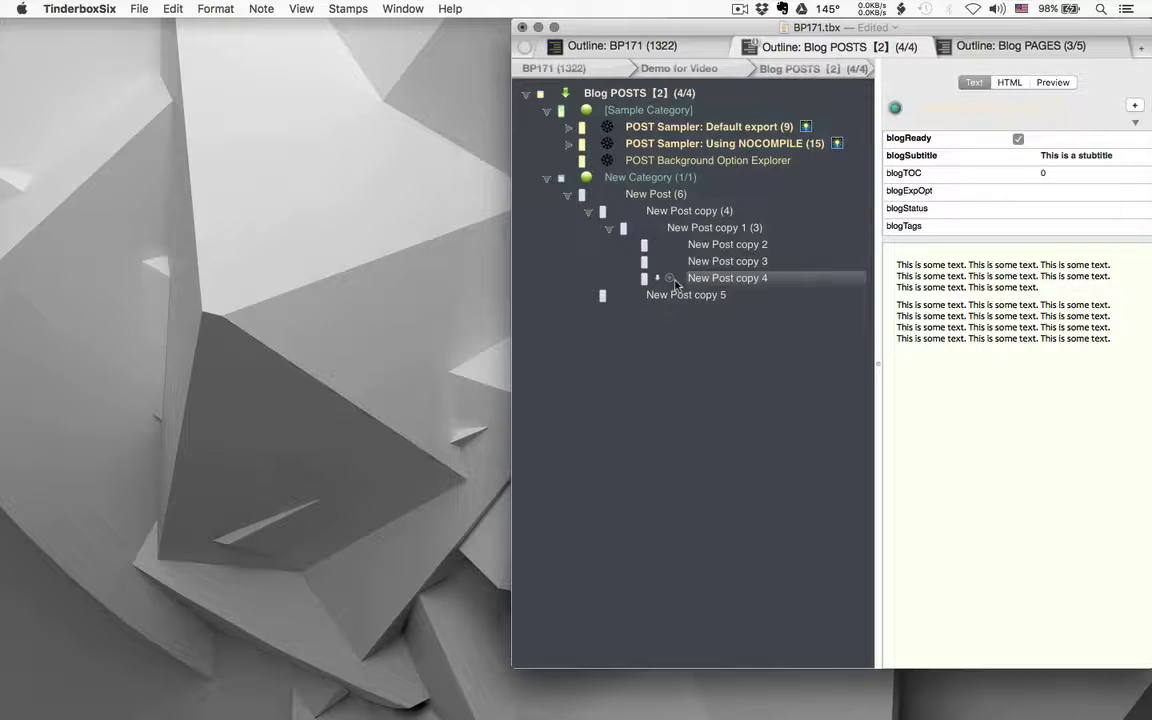
{"action": "left_click", "coordinate": [676, 340]}
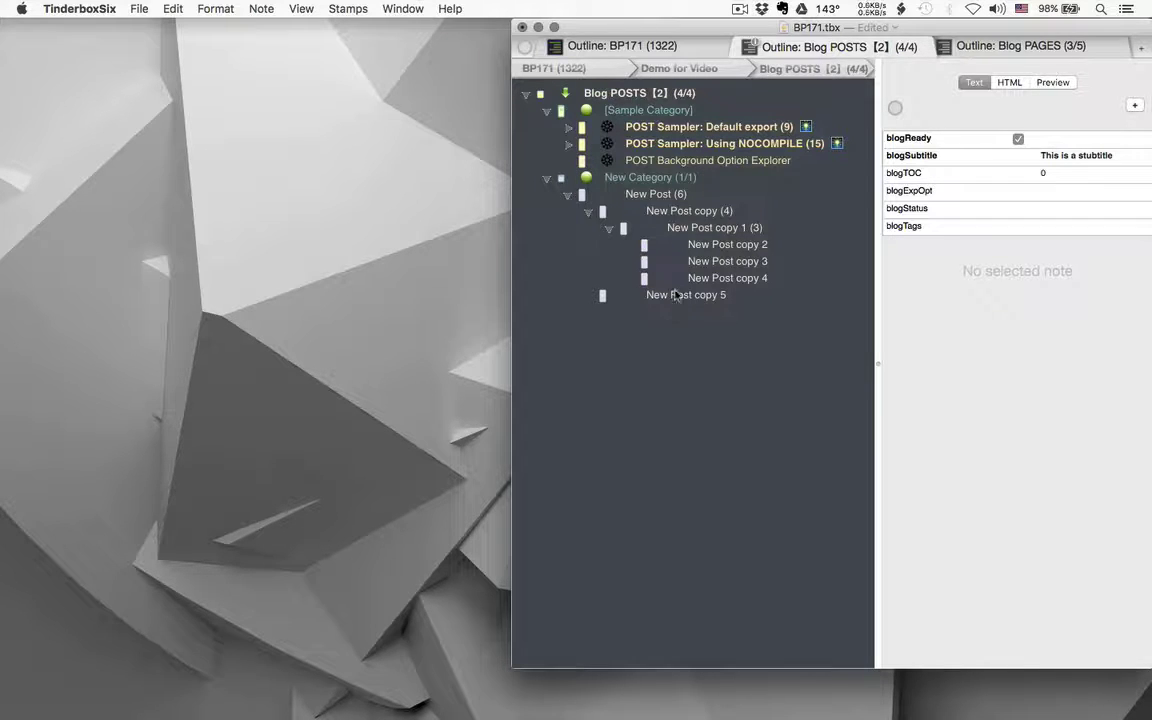
Set the blogExpOpt attribute of New Post copy 1 to BLOCKS
{"action": "left_click", "coordinate": [714, 230]}
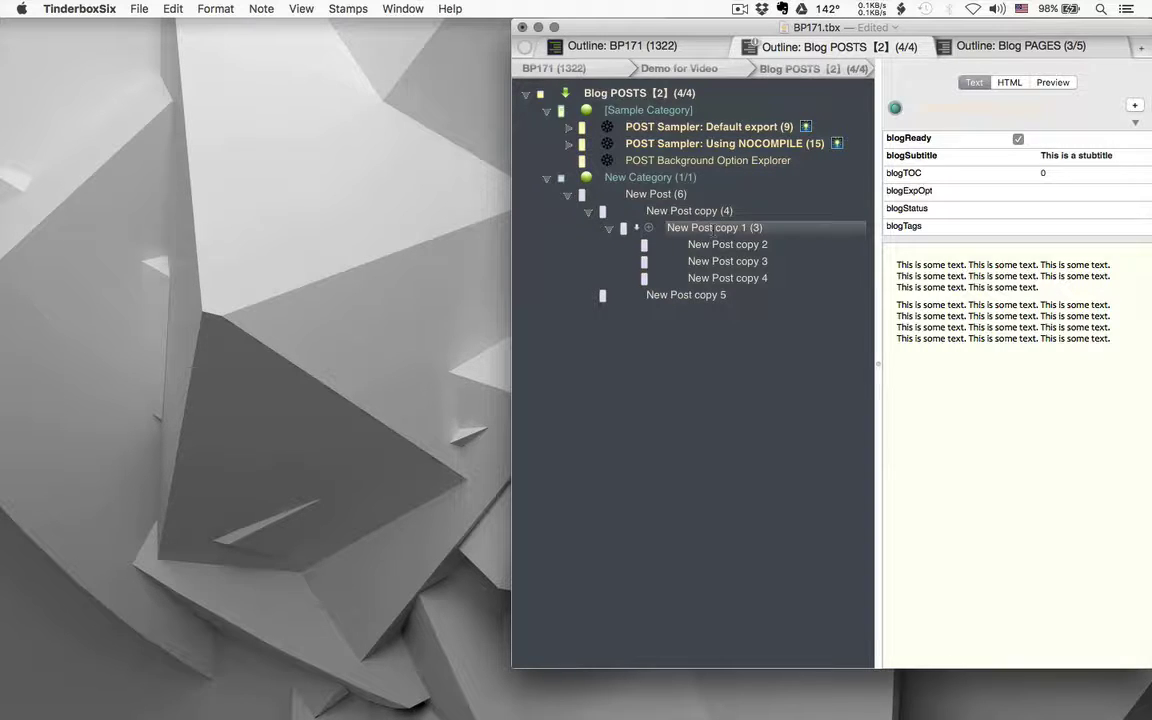
{"action": "left_click", "coordinate": [1139, 193]}
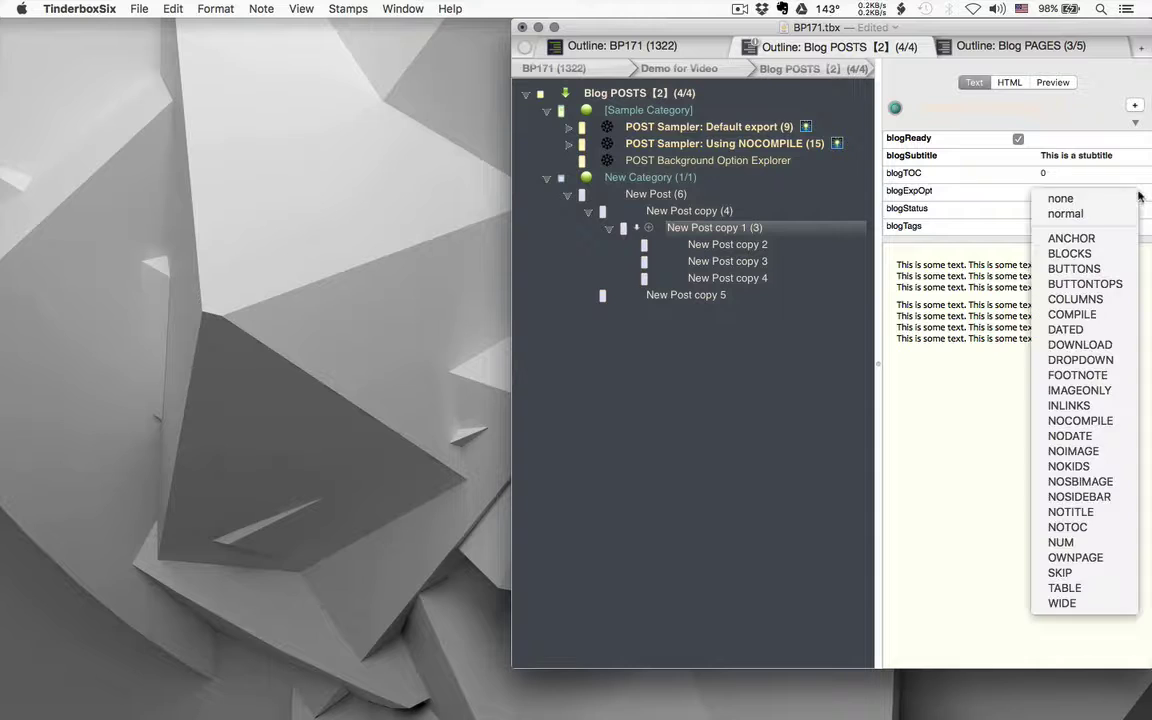
{"action": "left_click", "coordinate": [1100, 254]}
Preview New Post with the text pane expanded and examine how the posts nested under New Post copy 1 are laid out
{"action": "left_click", "coordinate": [781, 195]}
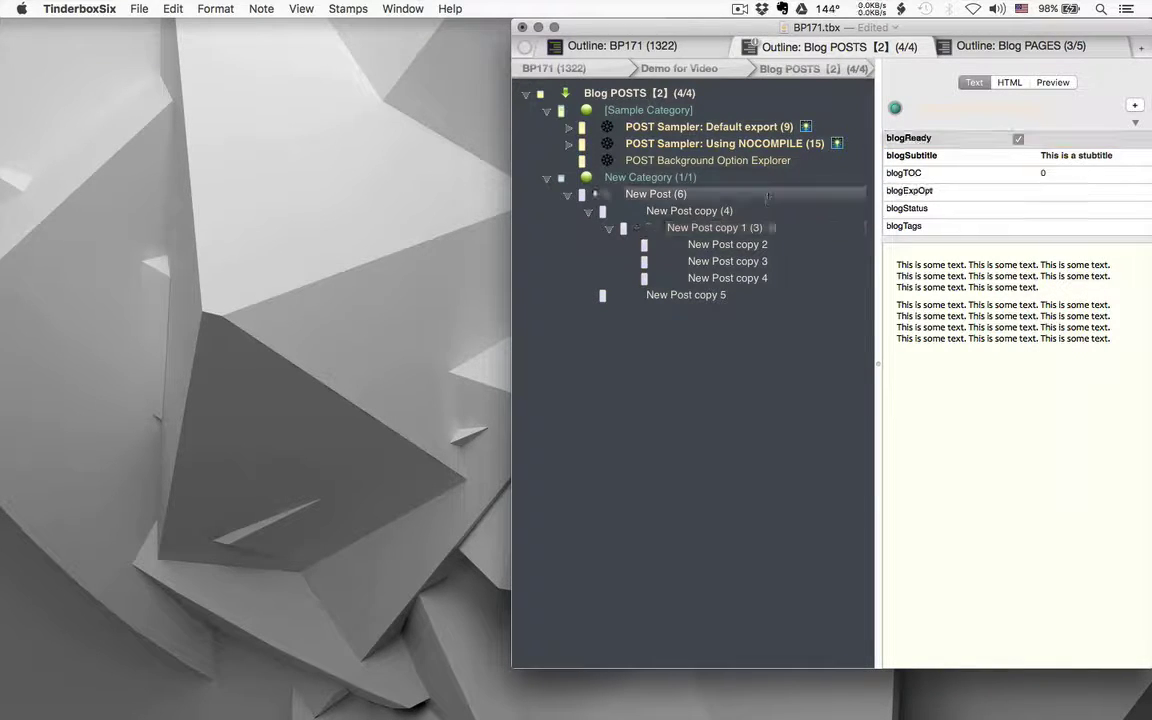
{"action": "left_click", "coordinate": [1051, 83]}
{"action": "key", "text": "super+shift+Return"}
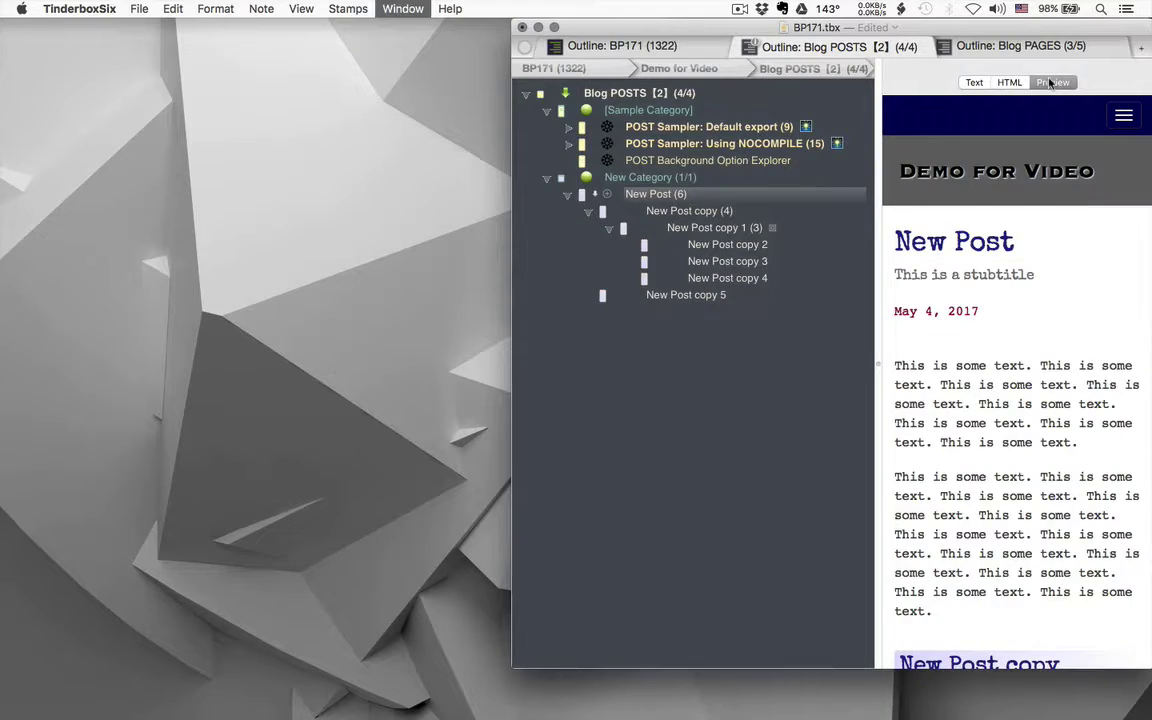
{"action": "scroll", "coordinate": [1020, 550], "scroll_direction": "down", "scroll_amount": 4}
{"action": "scroll", "coordinate": [1020, 550], "scroll_direction": "down", "scroll_amount": 10}
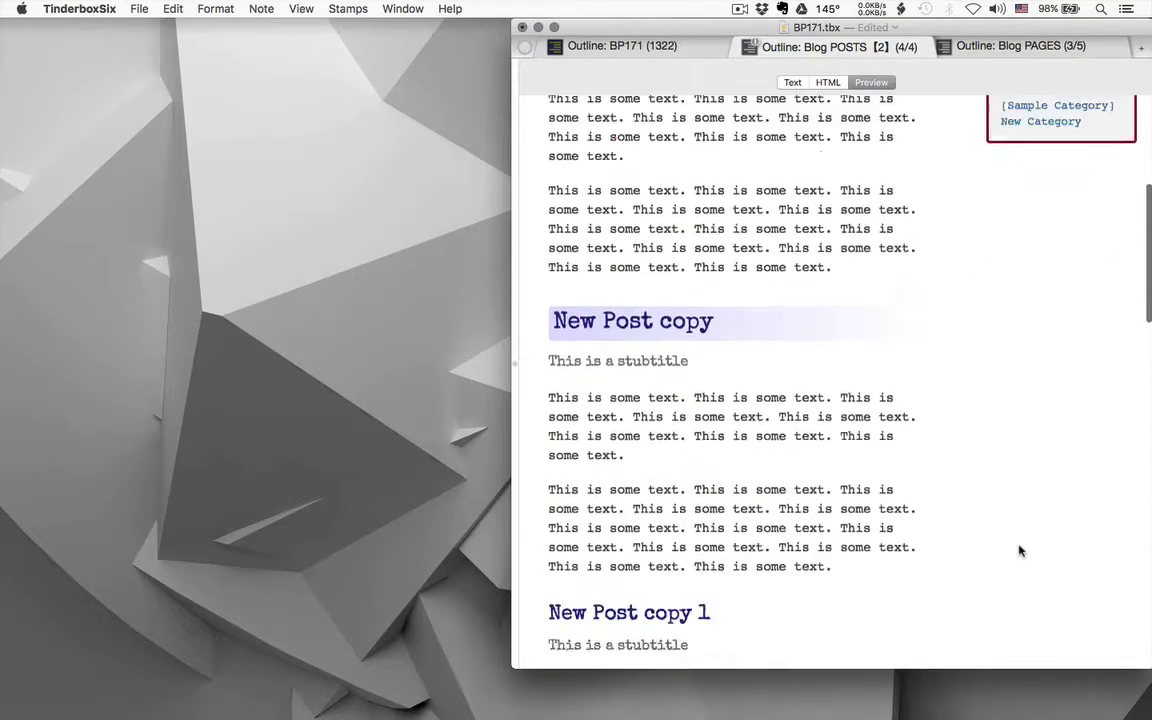
{"action": "scroll", "coordinate": [1020, 550], "scroll_direction": "down", "scroll_amount": 10}
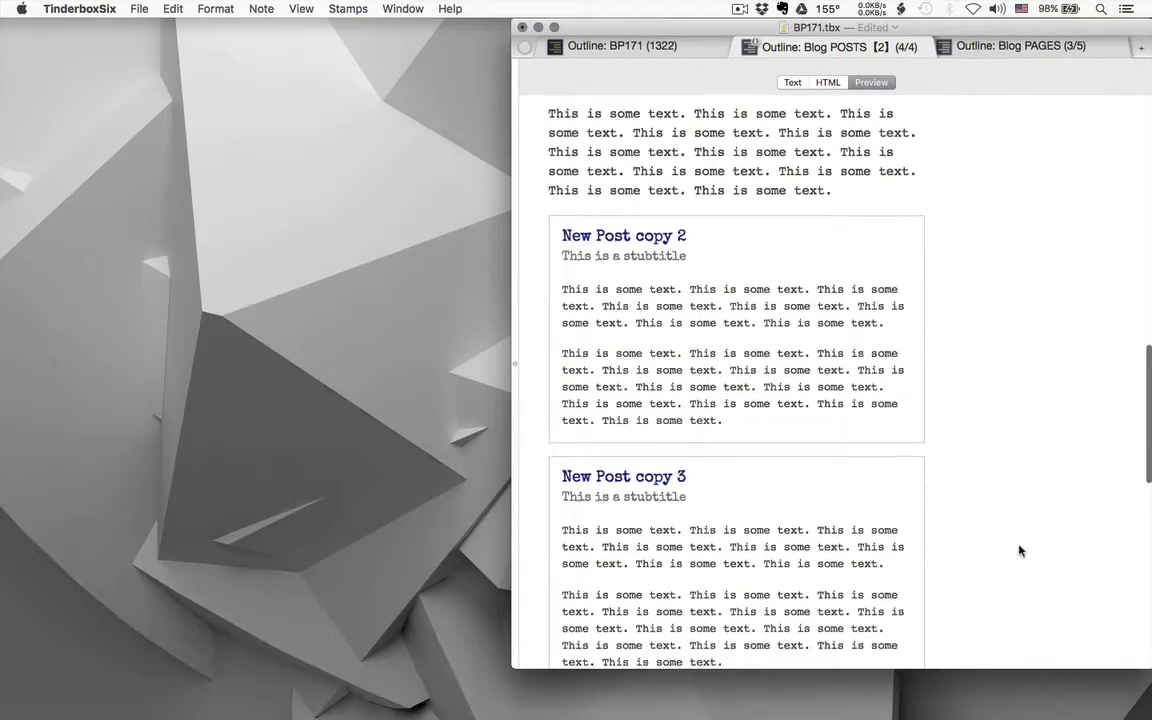
{"action": "scroll", "coordinate": [1020, 550], "scroll_direction": "down", "scroll_amount": 5}
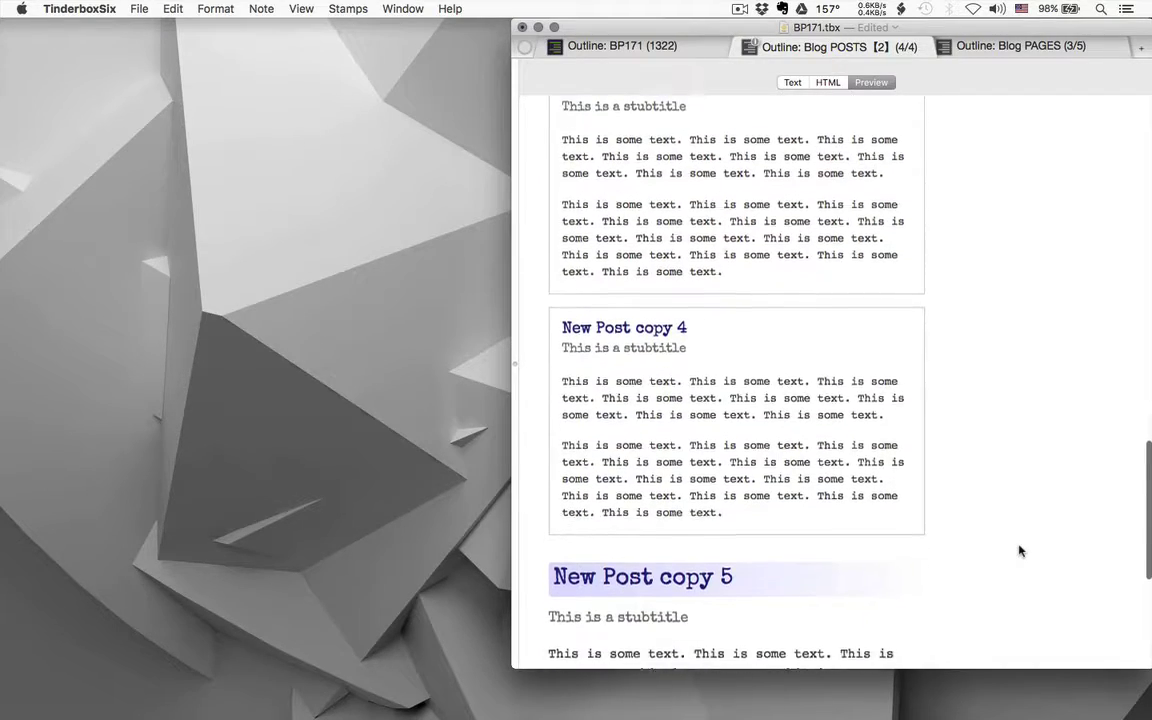
{"action": "scroll", "coordinate": [1020, 550], "scroll_direction": "up", "scroll_amount": 6}
{"action": "scroll", "coordinate": [1020, 550], "scroll_direction": "up", "scroll_amount": 5}
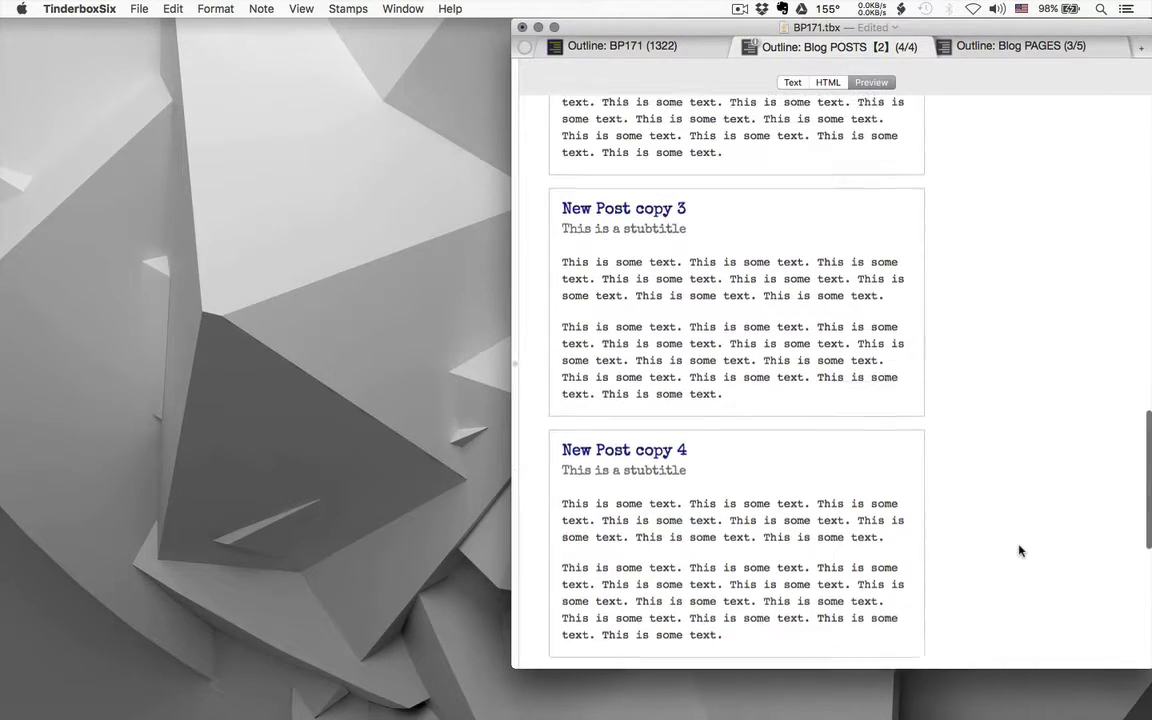
{"action": "scroll", "coordinate": [663, 318], "scroll_direction": "up", "scroll_amount": 10}
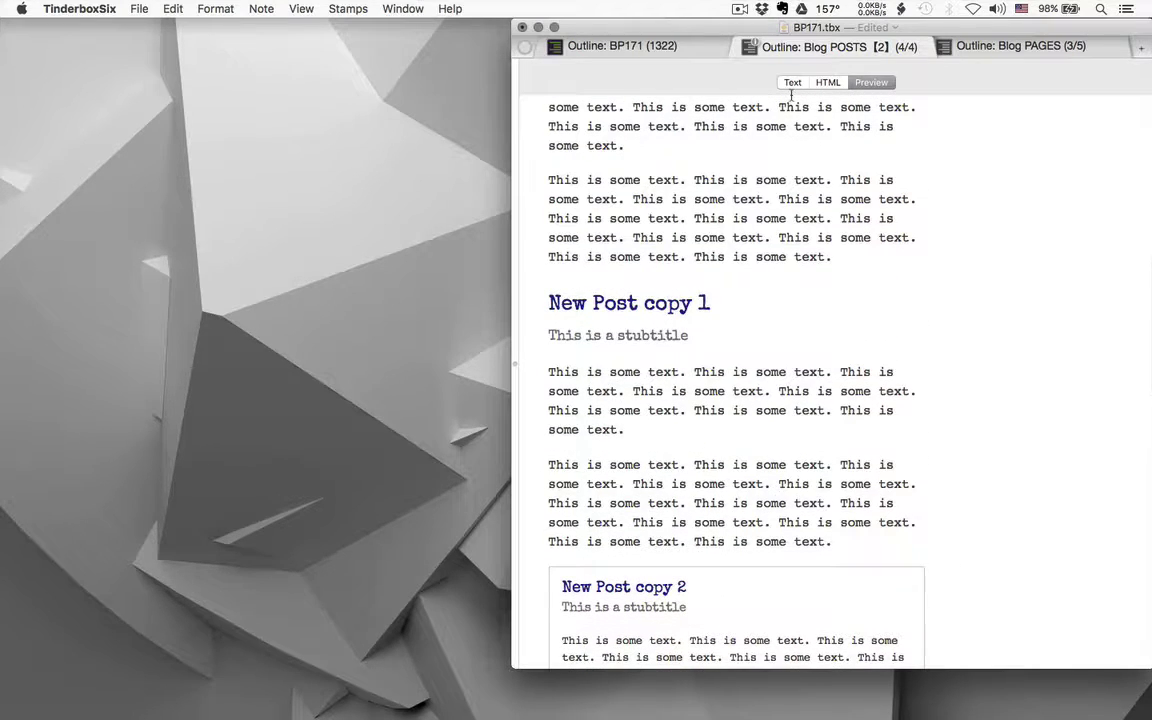
Bring back the outline, deselect BLOCKS in New Post copy 1's blogExpOpt and choose NOCOMPILE instead
{"action": "key", "text": "super+shift+t"}
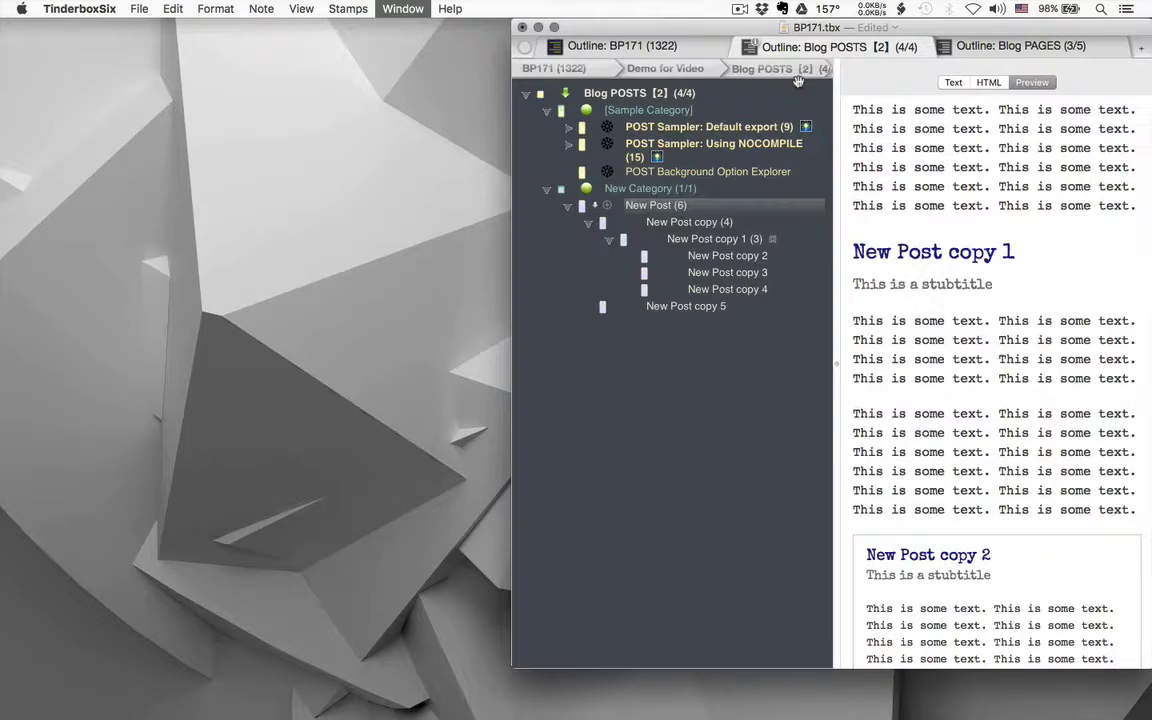
{"action": "left_click", "coordinate": [953, 82]}
{"action": "left_click", "coordinate": [740, 243]}
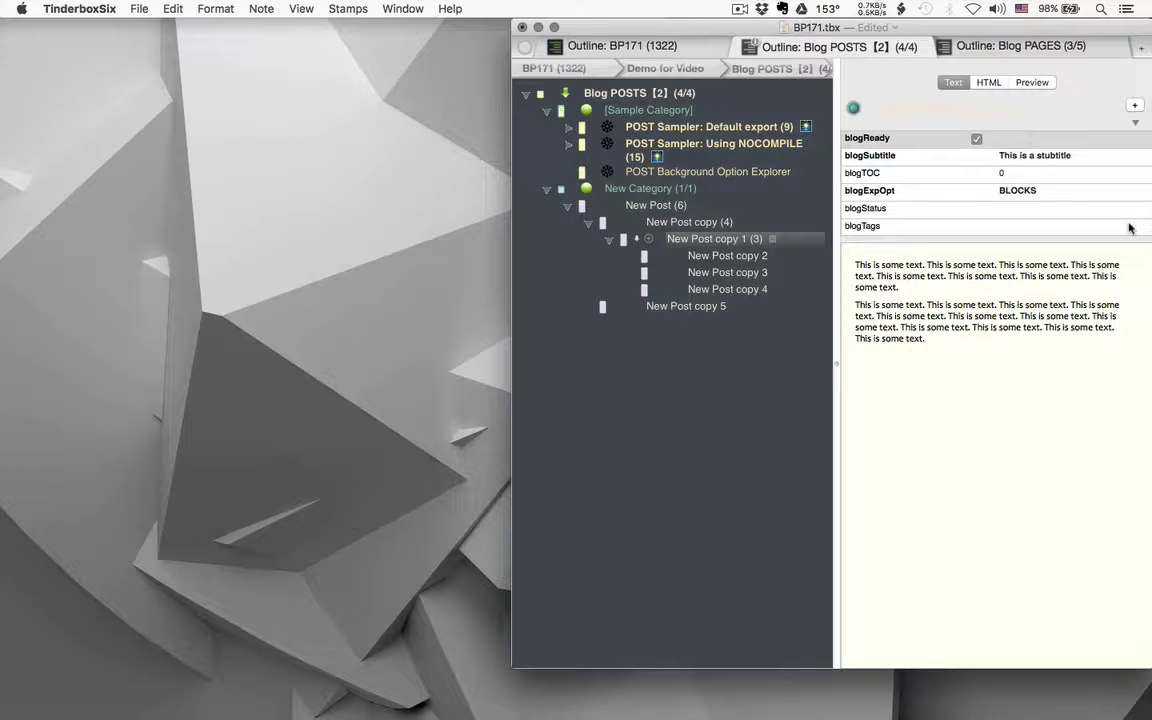
{"action": "left_click", "coordinate": [1137, 192]}
{"action": "left_click", "coordinate": [1100, 254]}
{"action": "left_click", "coordinate": [1137, 197]}
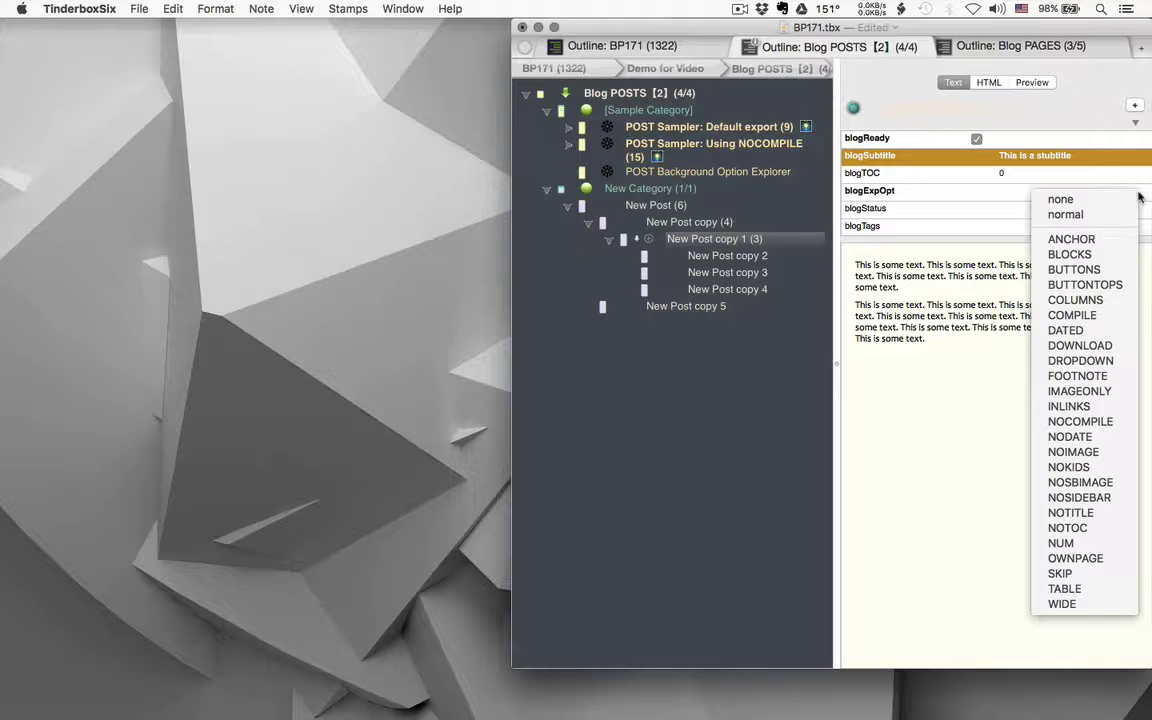
{"action": "left_click", "coordinate": [1105, 421]}
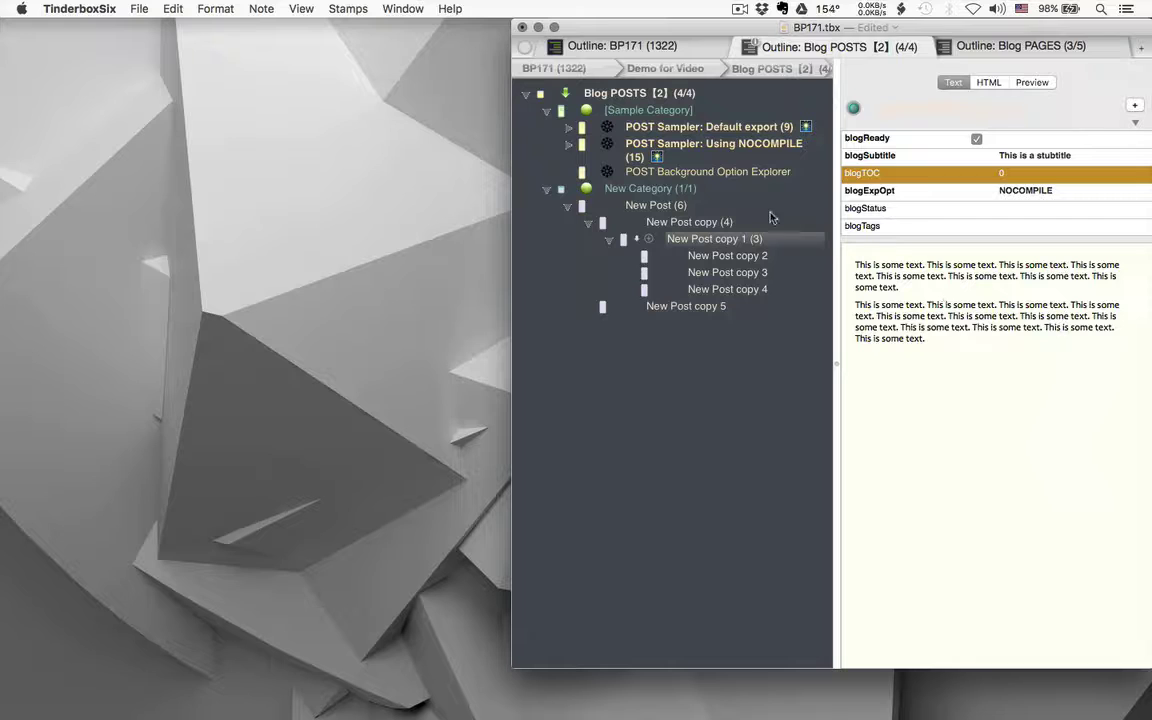
Preview New Post again and examine how New Post copy 2, 3 and 4 are presented with NOCOMPILE
{"action": "left_click", "coordinate": [690, 203]}
{"action": "left_click", "coordinate": [1033, 83]}
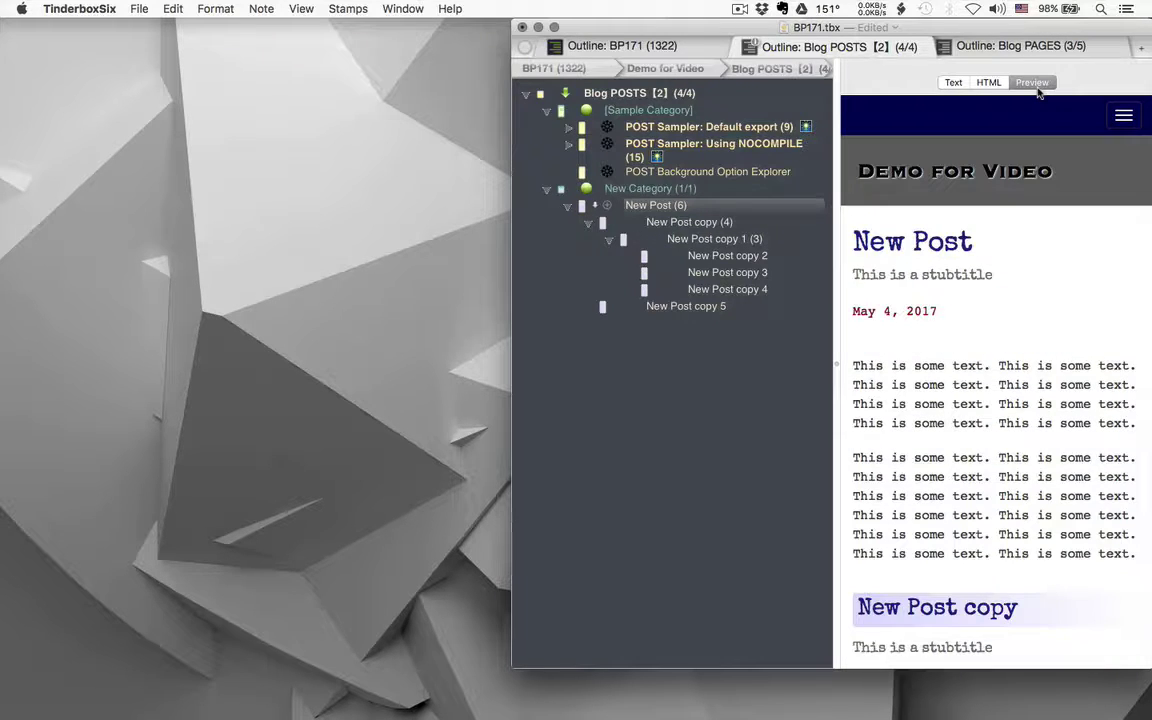
{"action": "scroll", "coordinate": [1006, 406], "scroll_direction": "down", "scroll_amount": 6}
{"action": "scroll", "coordinate": [1070, 426], "scroll_direction": "down", "scroll_amount": 10}
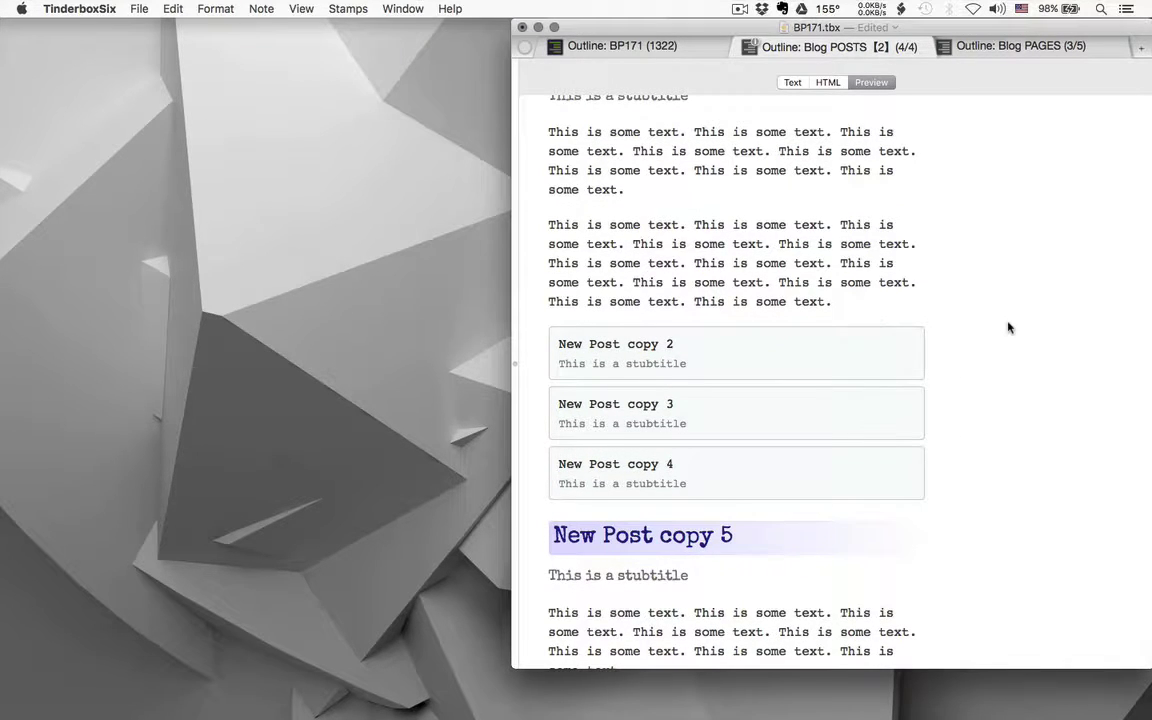
{"action": "scroll", "coordinate": [1007, 326], "scroll_direction": "down", "scroll_amount": 2}
{"action": "scroll", "coordinate": [1008, 328], "scroll_direction": "up", "scroll_amount": 10}
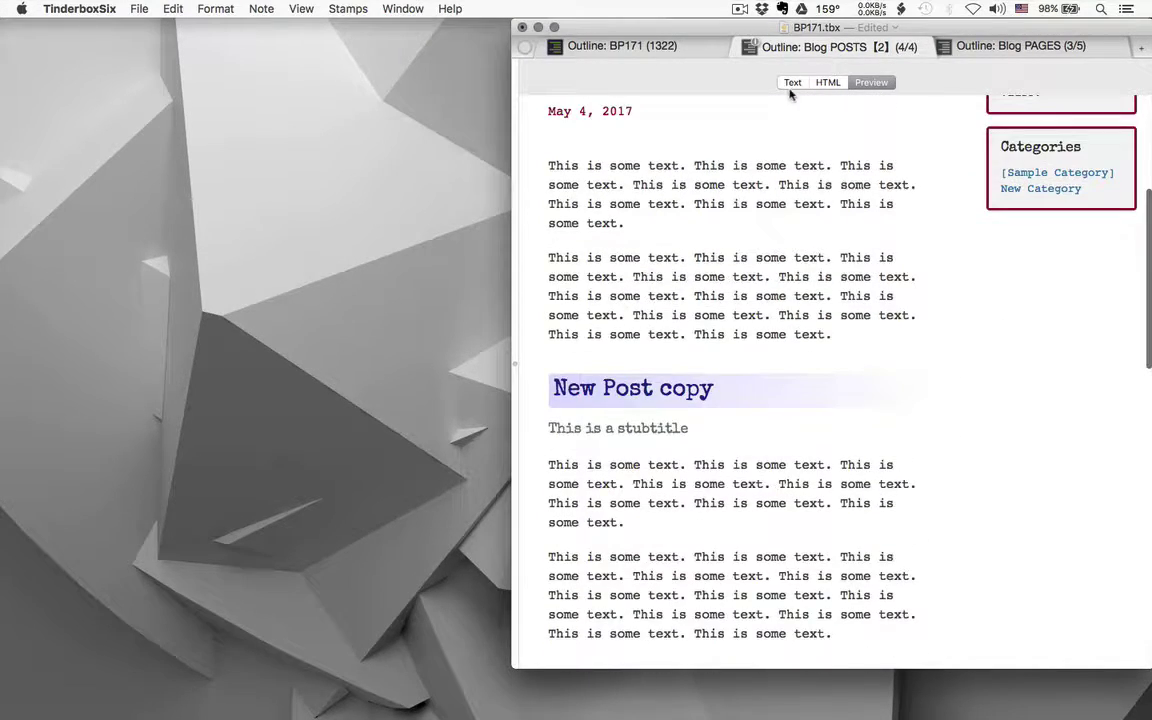
Return to the note text, deselect NOCOMPILE in New Post copy 1's blogExpOpt and choose COLUMNS instead
{"action": "left_click", "coordinate": [795, 84]}
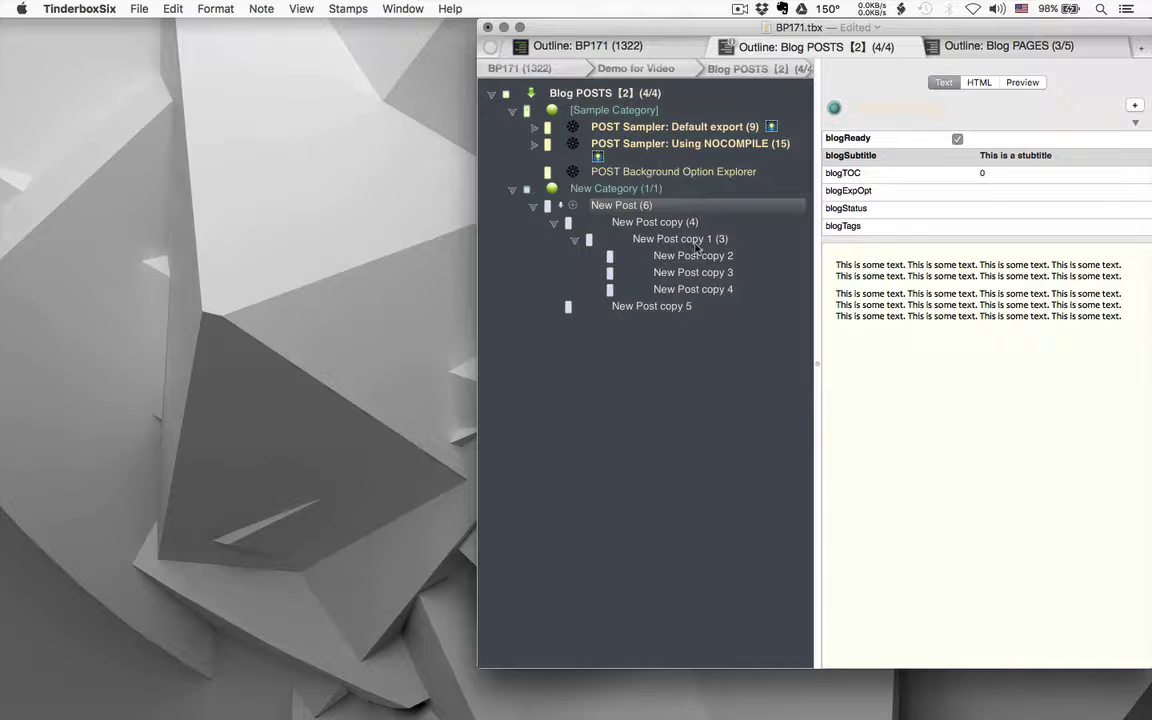
{"action": "left_click", "coordinate": [636, 239]}
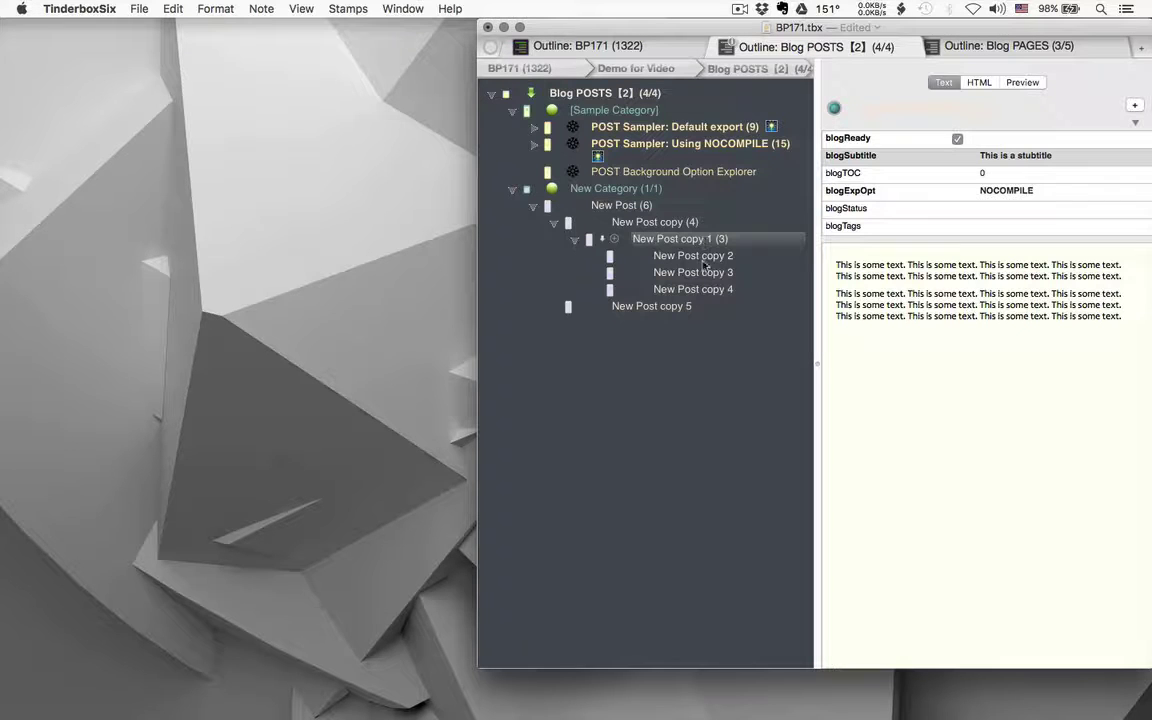
{"action": "left_click", "coordinate": [1143, 192]}
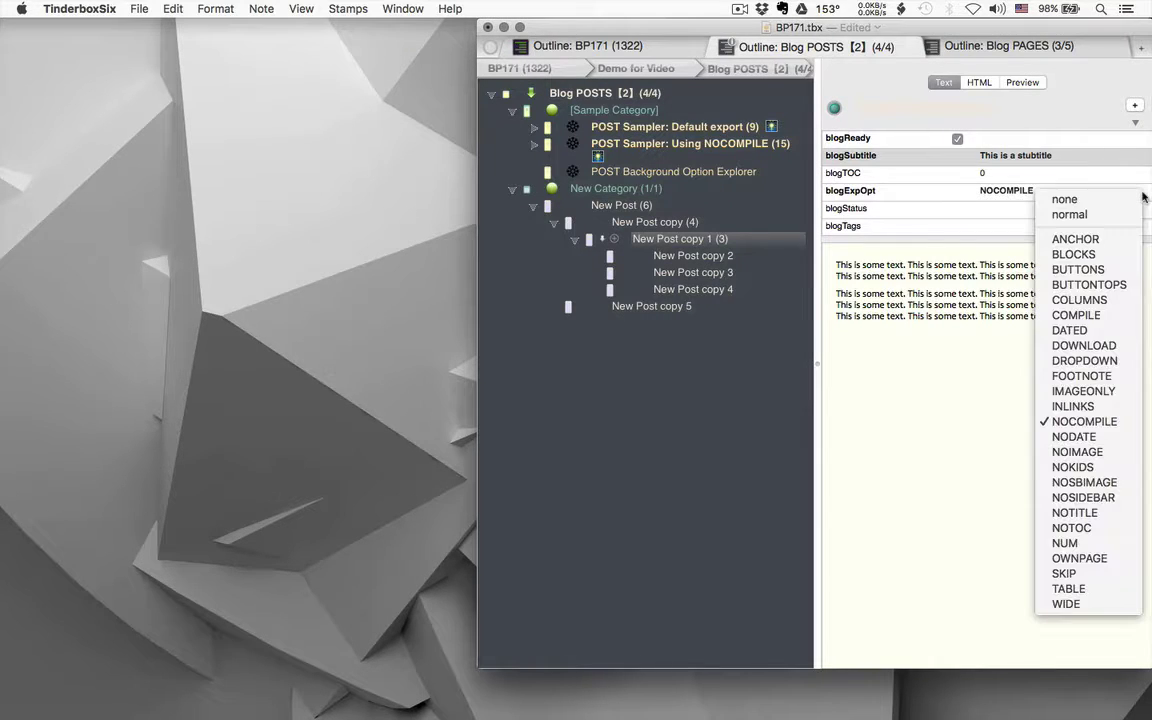
{"action": "left_click", "coordinate": [1107, 421]}
{"action": "left_click", "coordinate": [1140, 199]}
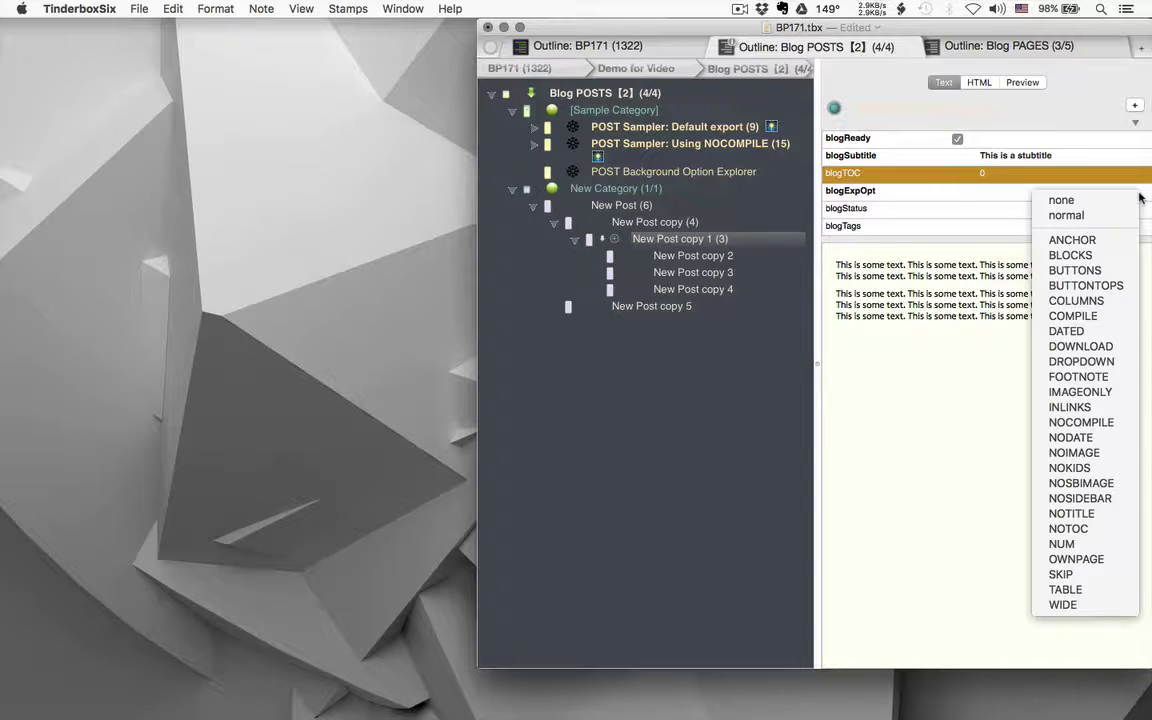
{"action": "left_click", "coordinate": [1100, 300]}
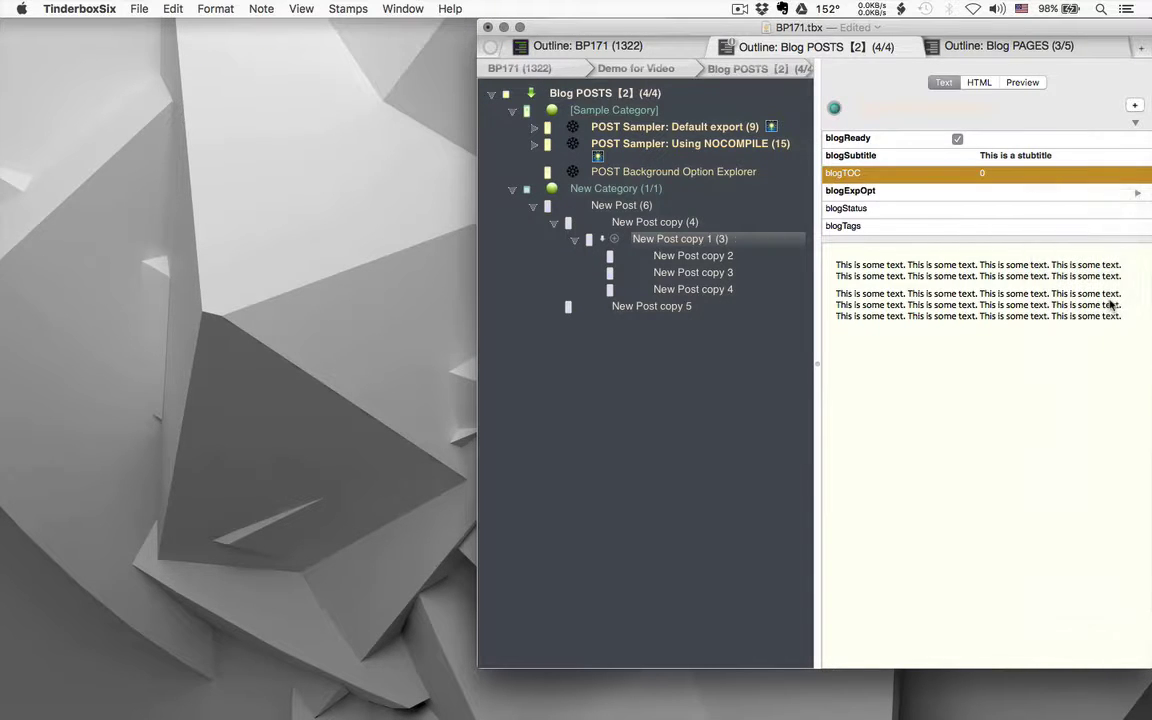
Preview New Post beside the outline and examine New Post copy 2, 3 and 4 with the COLUMNS option
{"action": "left_click", "coordinate": [734, 207]}
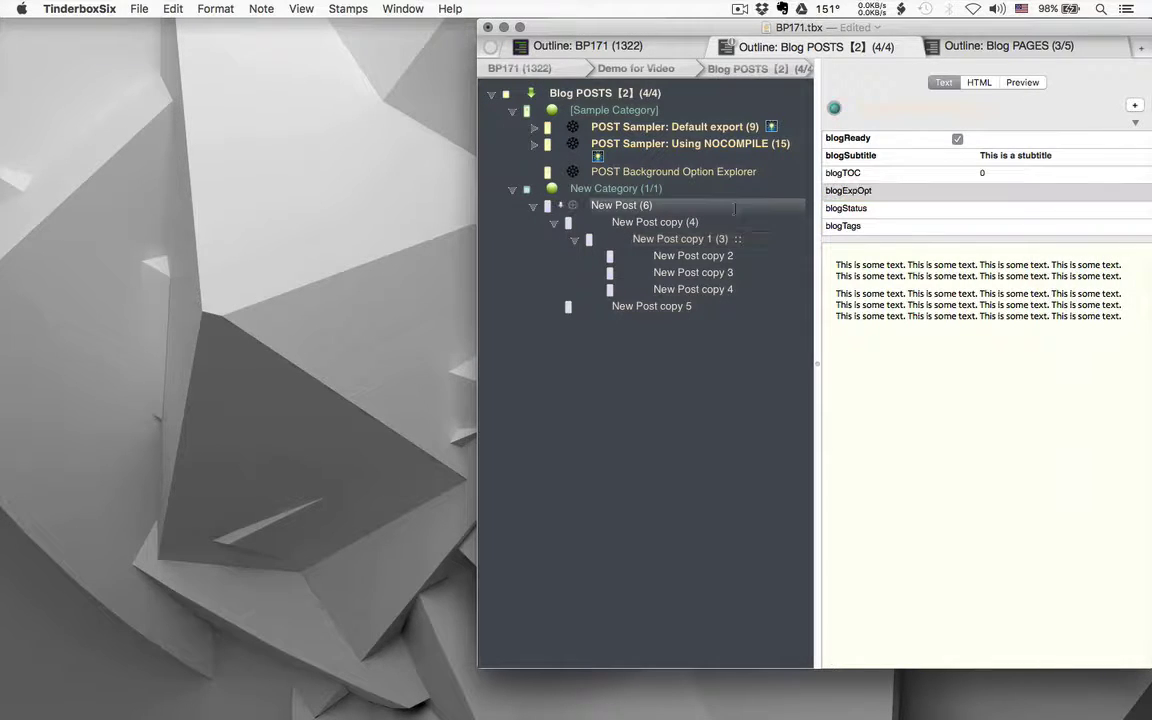
{"action": "left_click", "coordinate": [1030, 82]}
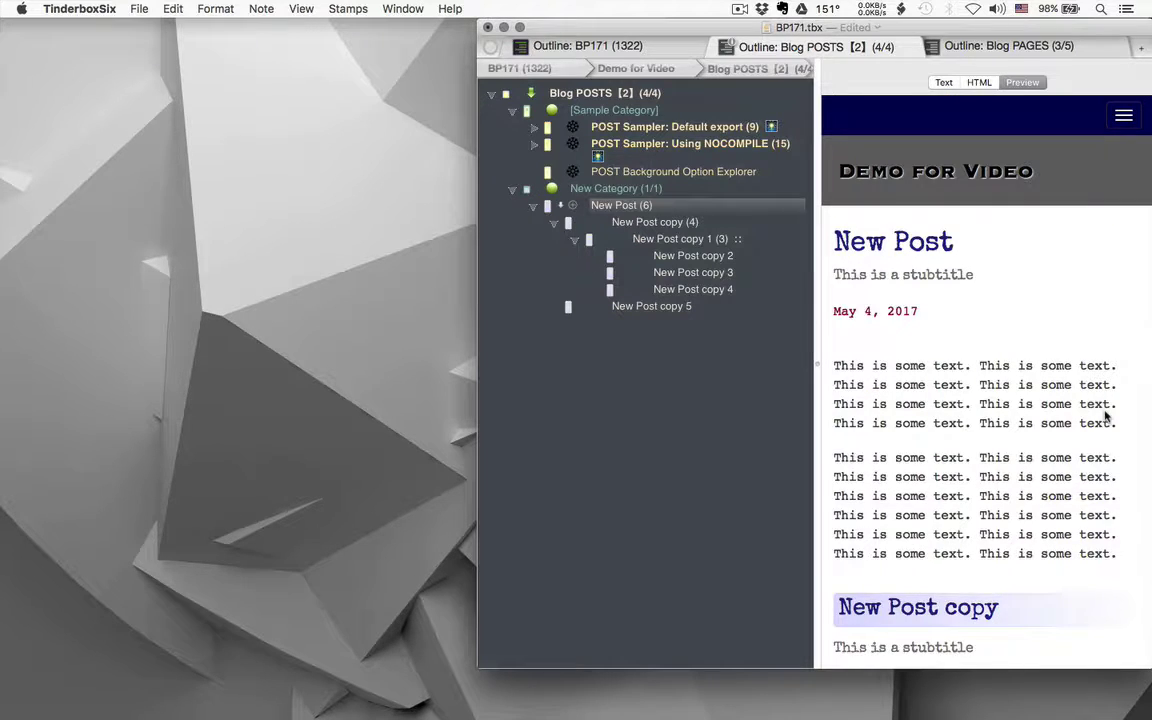
{"action": "scroll", "coordinate": [1106, 416], "scroll_direction": "down", "scroll_amount": 15}
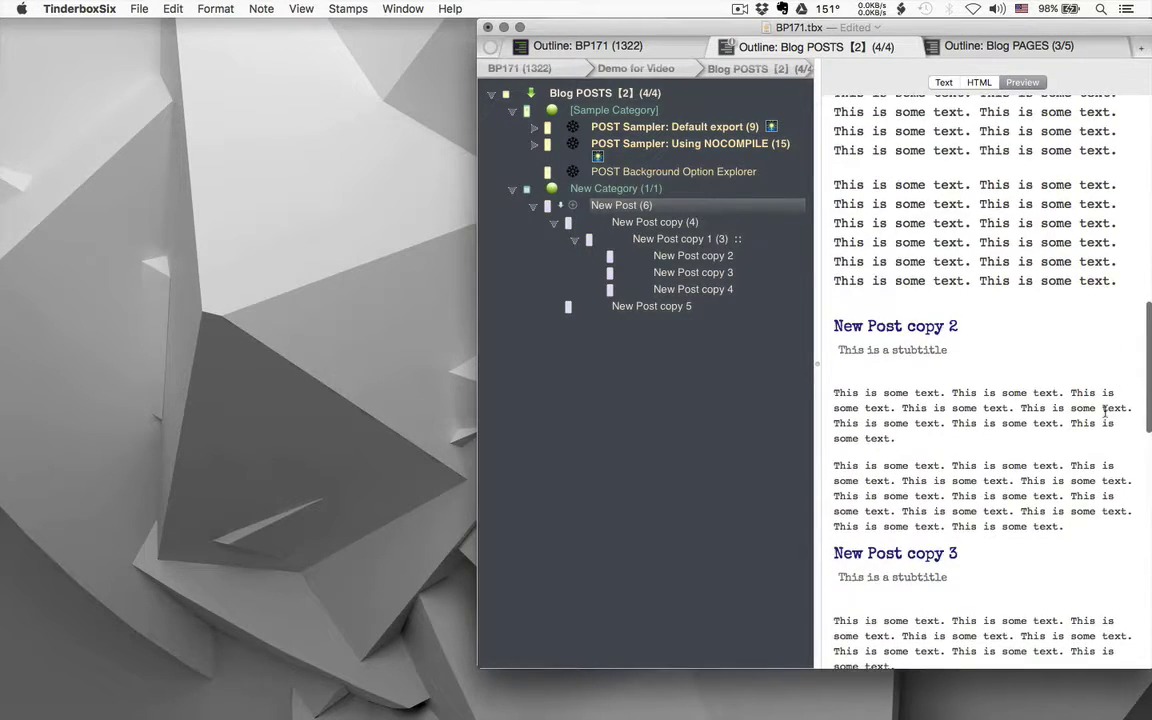
{"action": "scroll", "coordinate": [1106, 412], "scroll_direction": "down", "scroll_amount": 5}
{"action": "scroll", "coordinate": [1106, 414], "scroll_direction": "down", "scroll_amount": 10}
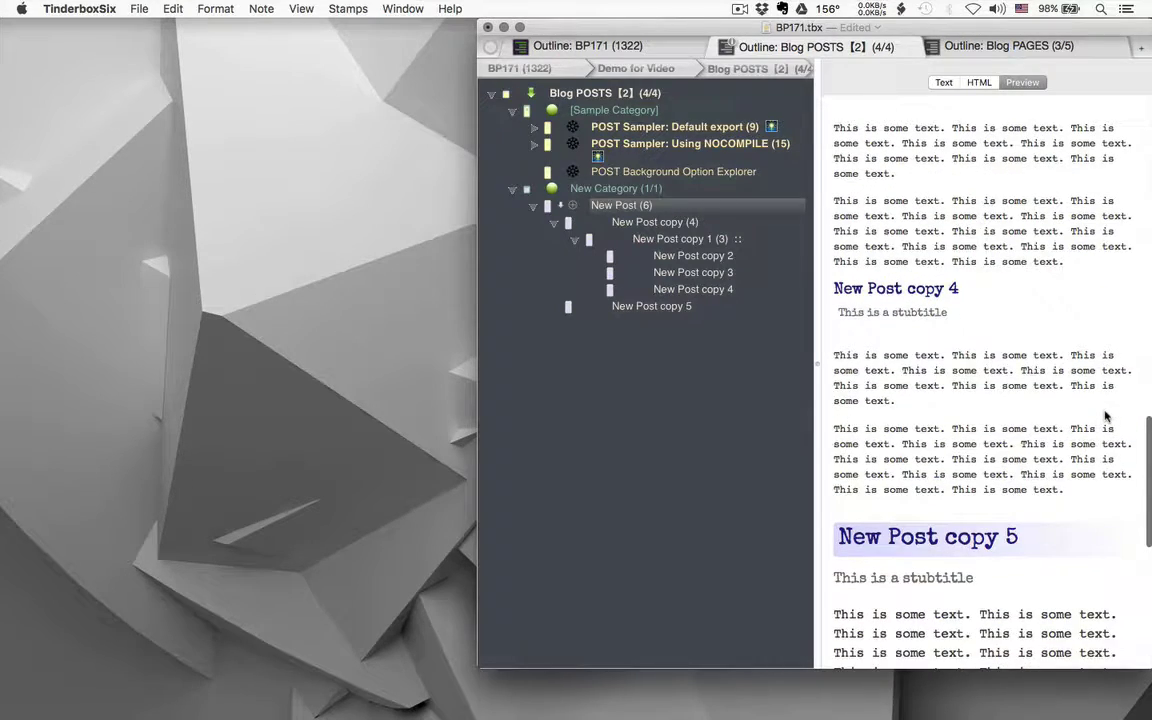
Hide the outline, widen the window to the full screen width and examine the column layout down to the page footer
{"action": "key", "text": "super+shift+t"}
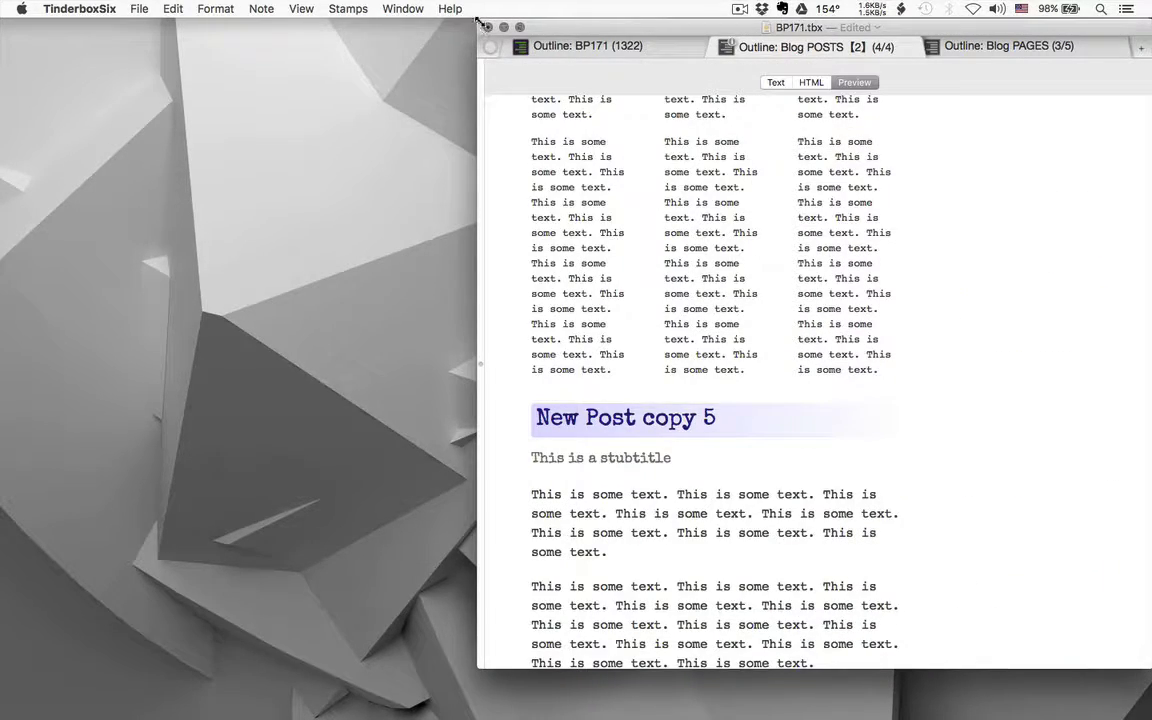
{"action": "left_click_drag", "start_coordinate": [478, 20], "coordinate": [0, 20]}
{"action": "scroll", "coordinate": [823, 298], "scroll_direction": "up", "scroll_amount": 10}
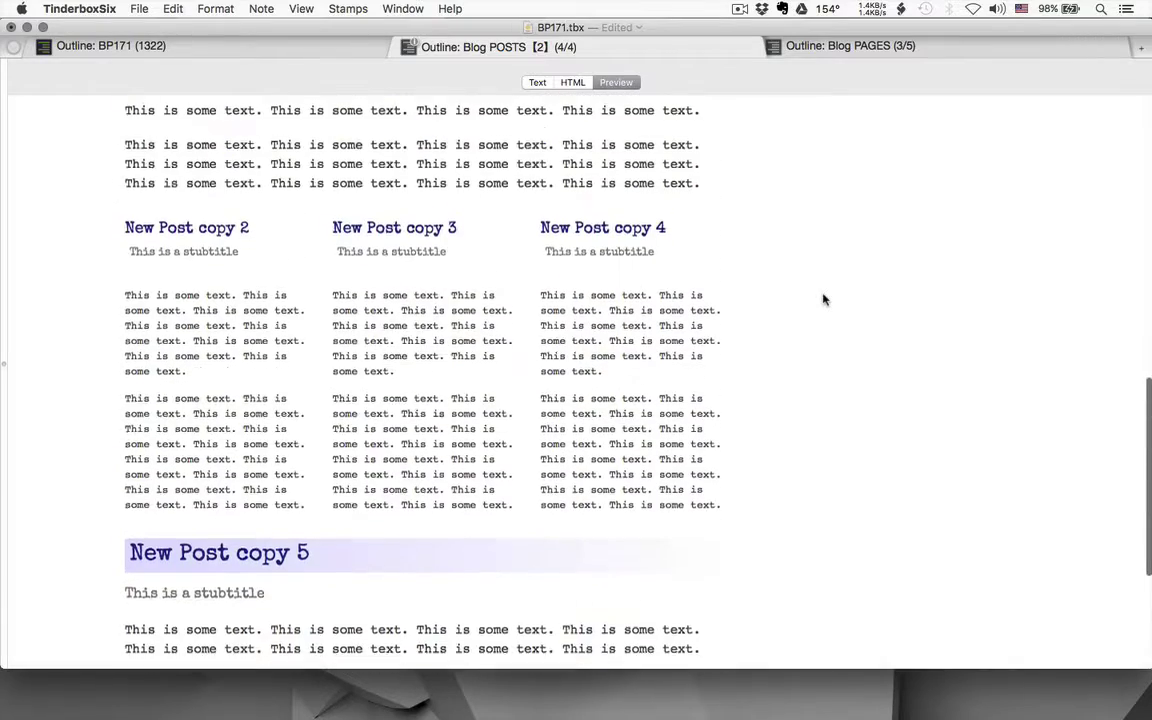
{"action": "scroll", "coordinate": [823, 298], "scroll_direction": "up", "scroll_amount": 5}
{"action": "scroll", "coordinate": [823, 298], "scroll_direction": "down", "scroll_amount": 5}
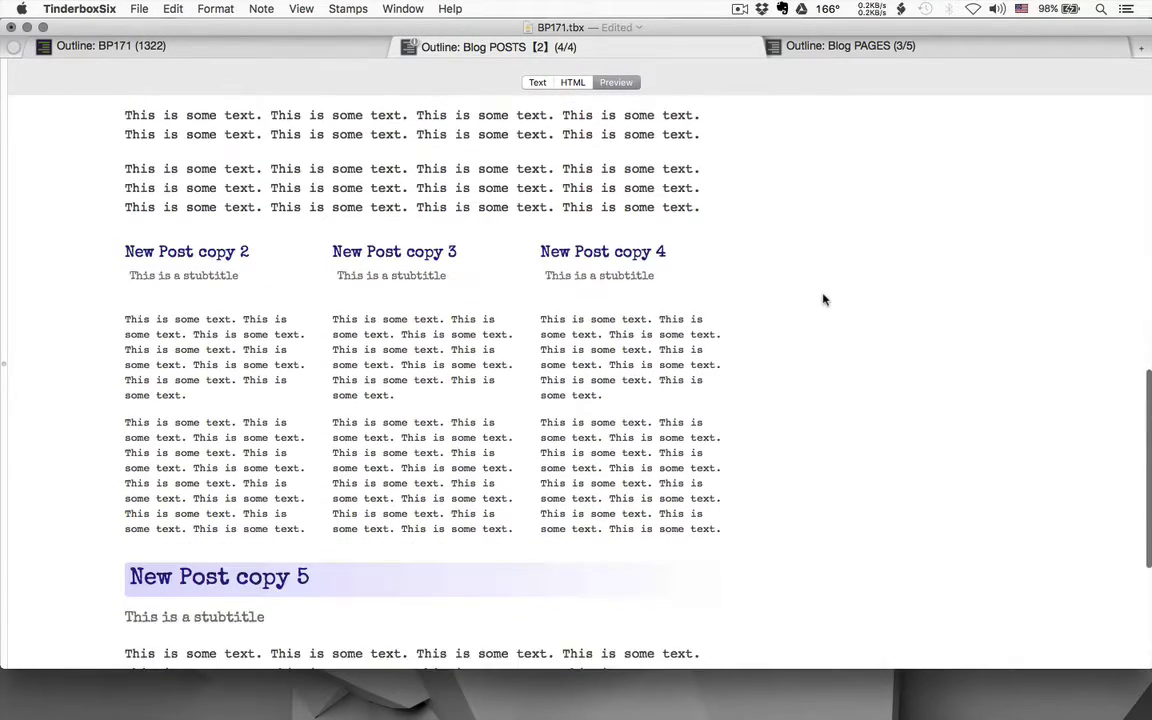
{"action": "scroll", "coordinate": [823, 298], "scroll_direction": "down", "scroll_amount": 5}
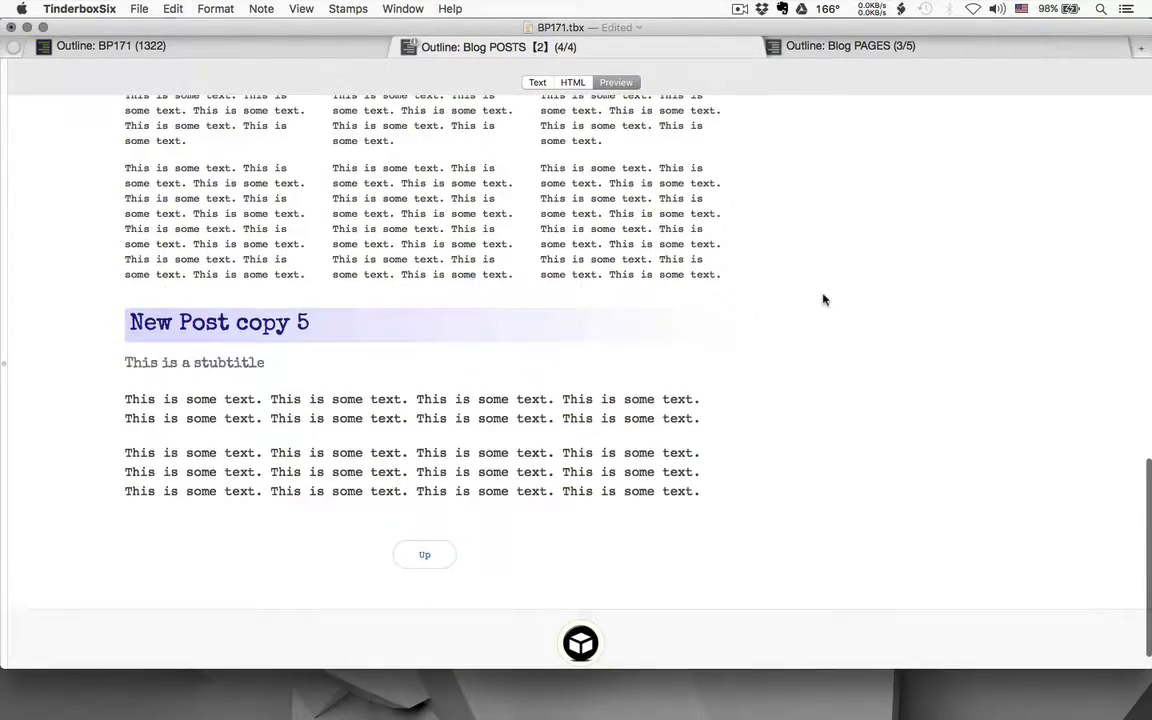
Bring back the outline, narrow the window again and show New Post copy 1's text and attributes
{"action": "key", "text": "super+alt+z"}
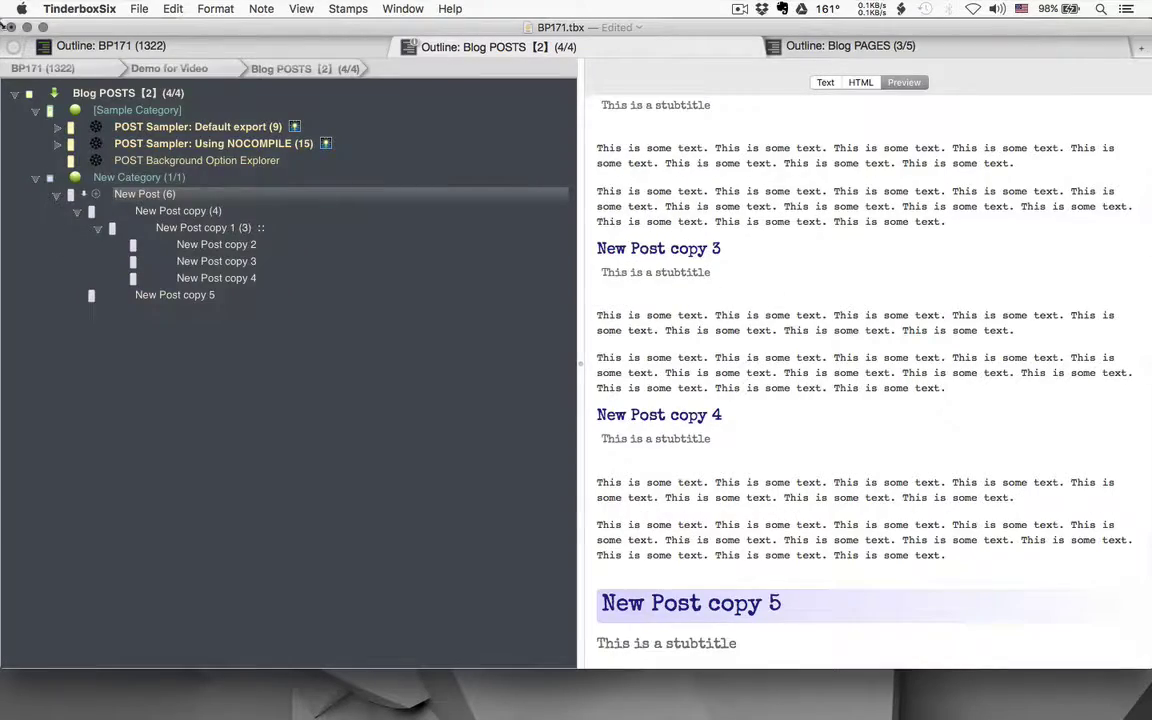
{"action": "left_click_drag", "start_coordinate": [4, 20], "coordinate": [501, 5]}
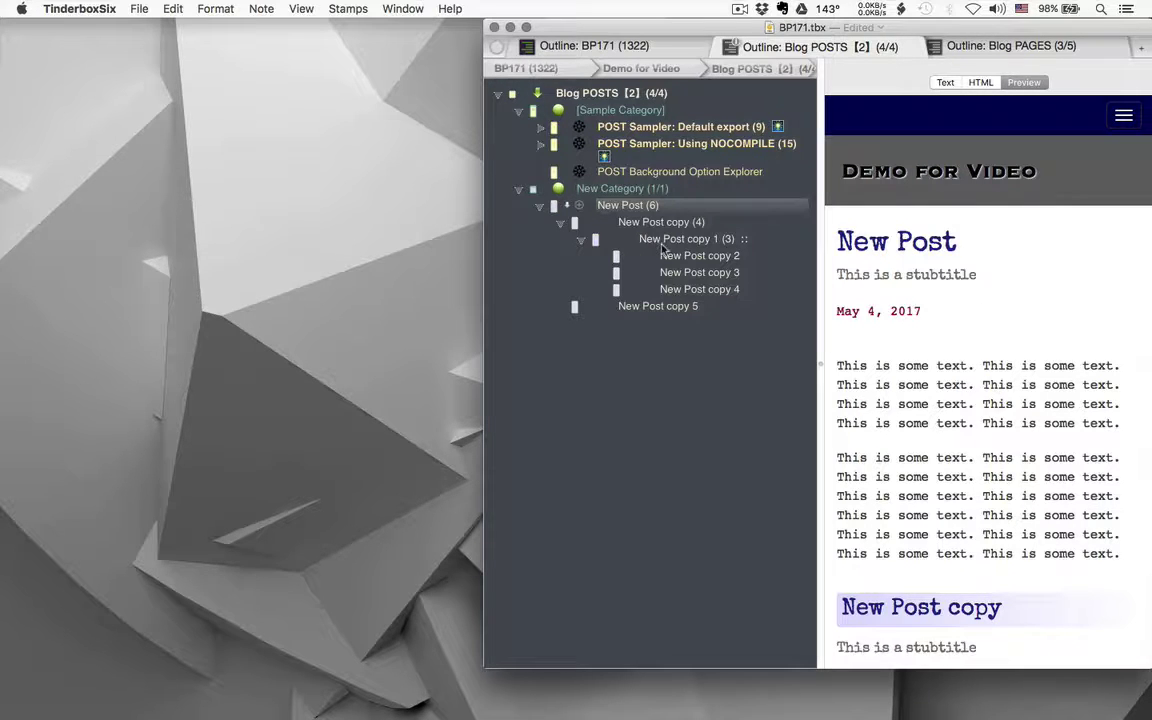
{"action": "left_click", "coordinate": [946, 83]}
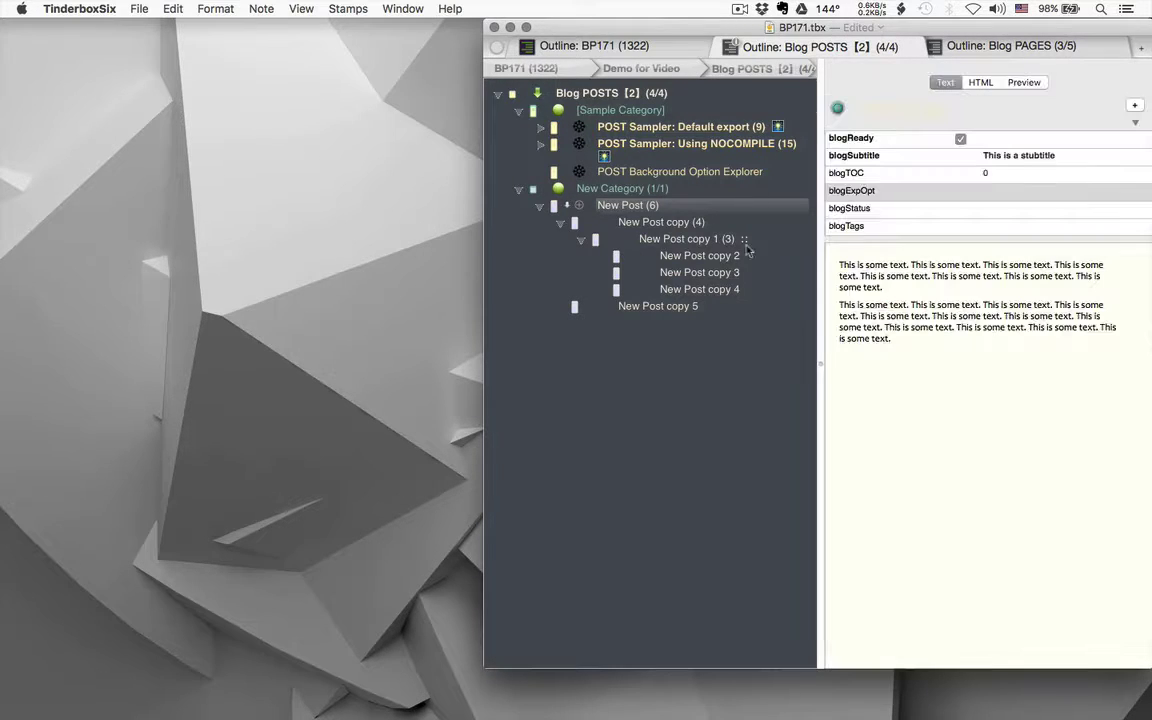
{"action": "left_click", "coordinate": [693, 241]}
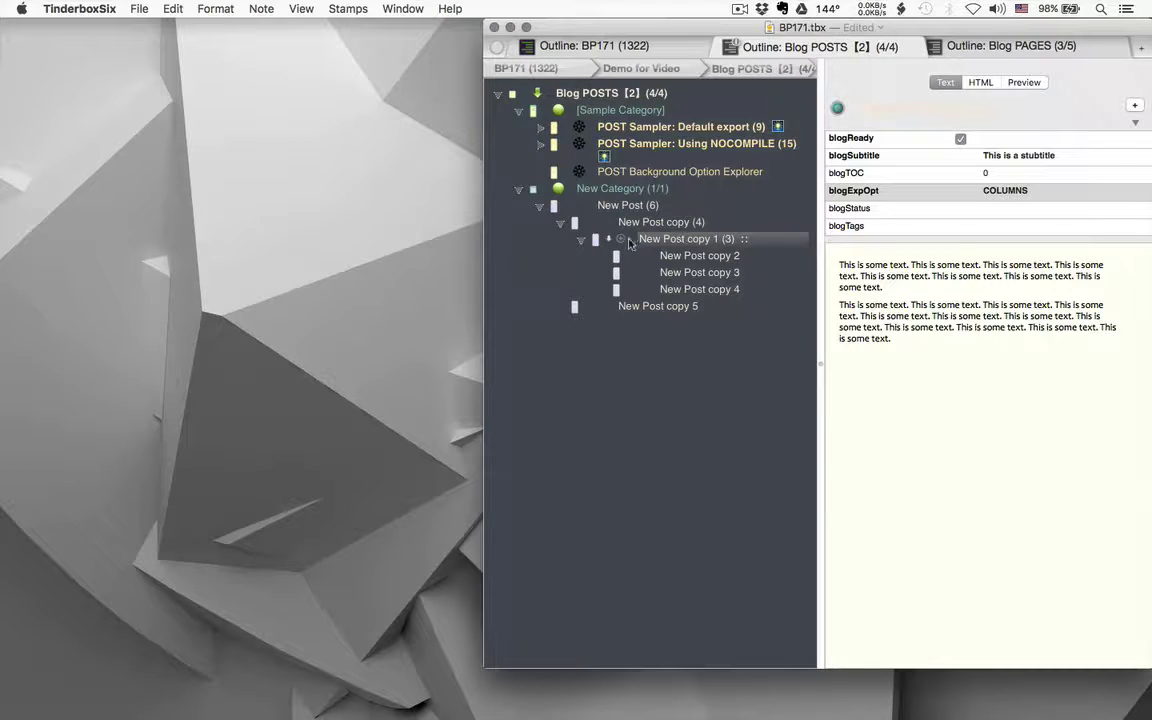
Set the blogExpOpt attribute of New Post copy to BLOCKS
{"action": "left_click", "coordinate": [690, 223]}
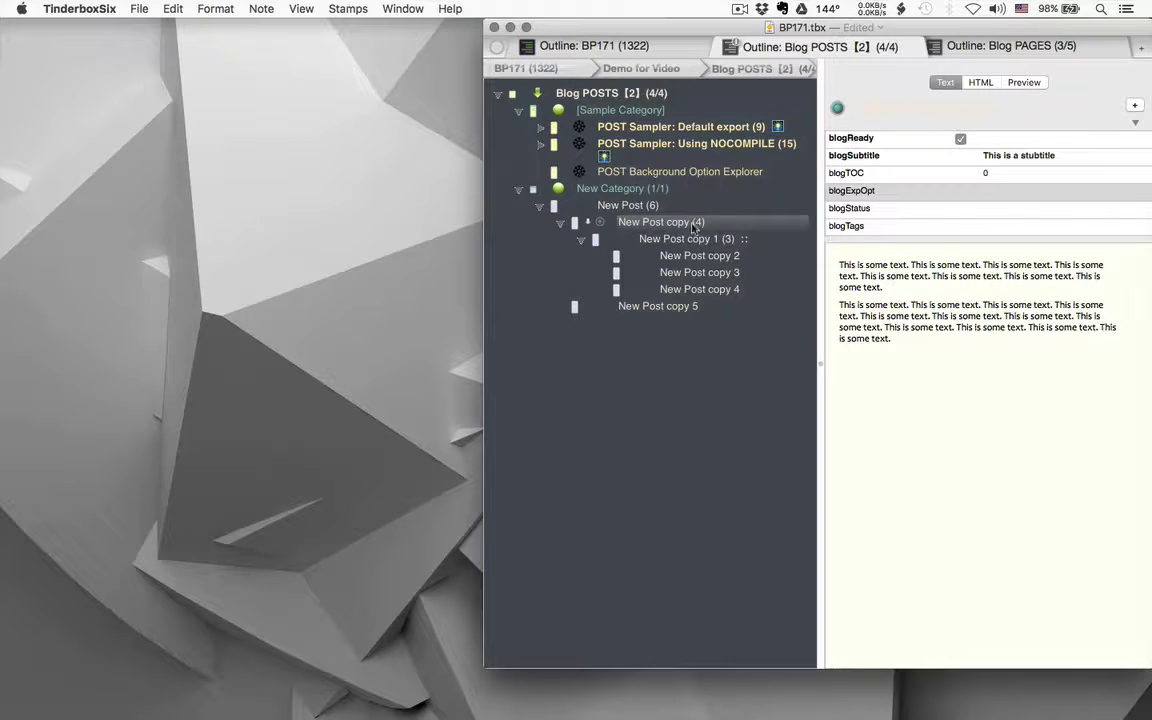
{"action": "left_click", "coordinate": [1140, 191]}
{"action": "left_click", "coordinate": [1059, 247]}
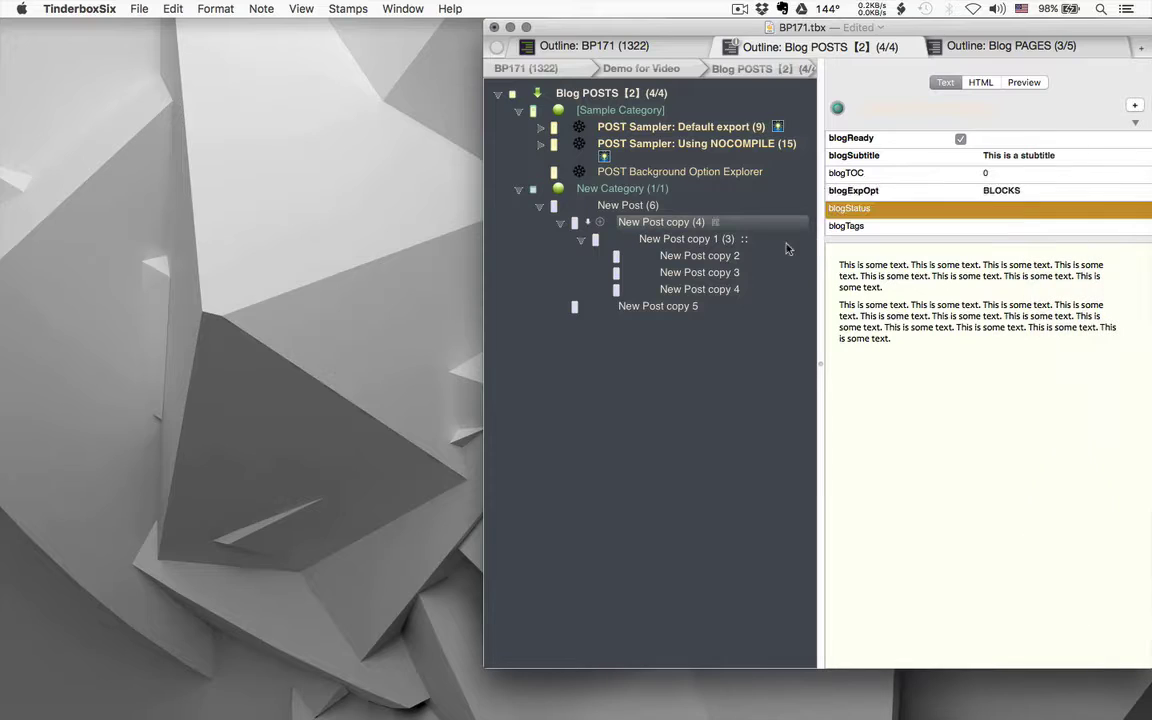
Add NOCOMPILE to New Post copy 1's blogExpOpt and deselect COLUMNS
{"action": "left_click", "coordinate": [786, 241]}
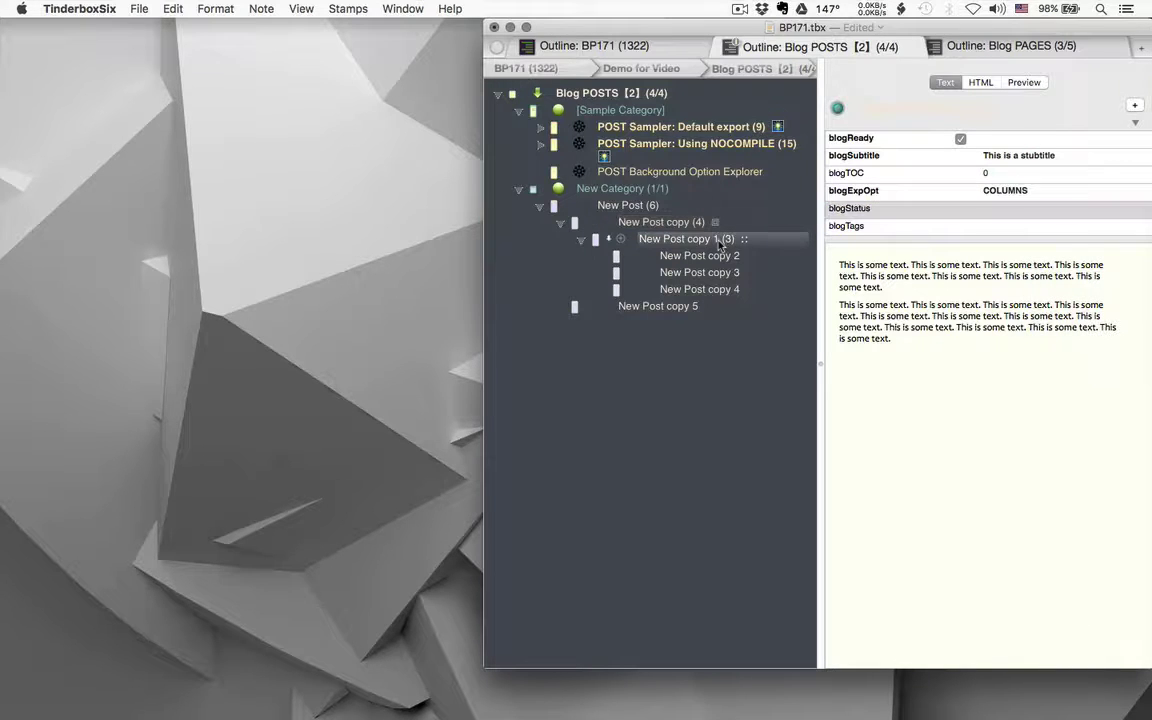
{"action": "left_click", "coordinate": [1138, 197]}
{"action": "key", "text": "n"}
{"action": "key", "text": "o"}
{"action": "key", "text": "c"}
{"action": "key", "text": "Return"}
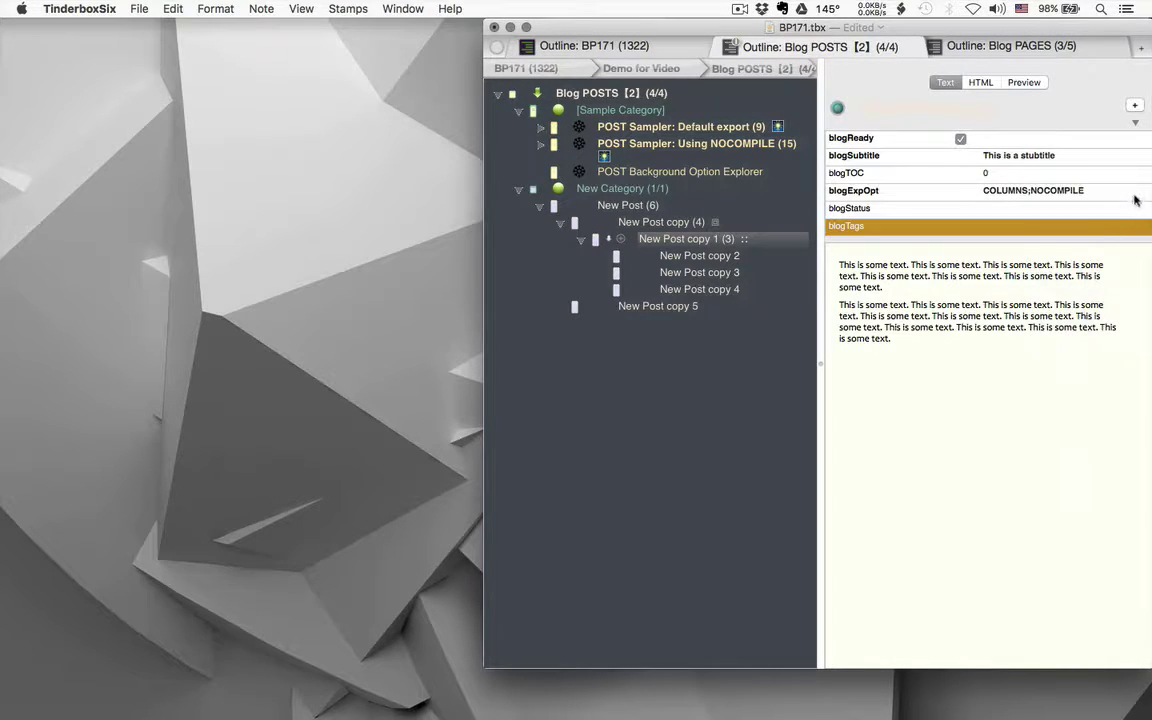
{"action": "left_click", "coordinate": [1135, 201]}
{"action": "left_click", "coordinate": [1109, 297]}
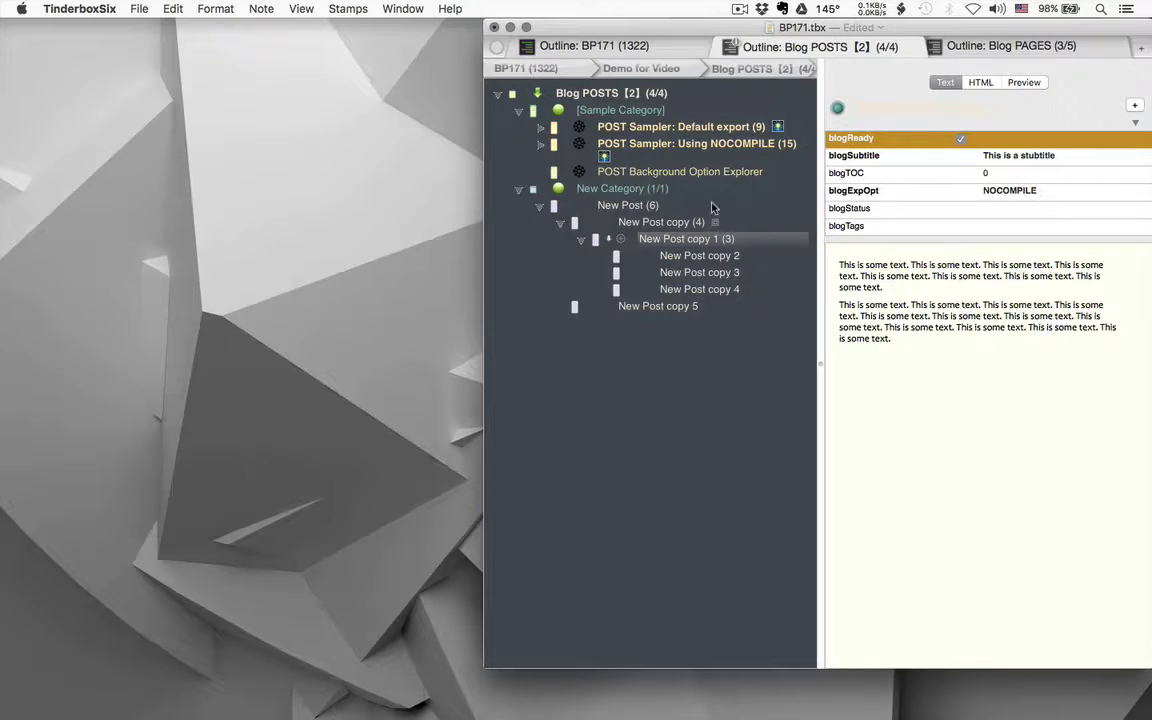
Preview New Post with the outline hidden and examine how New Post copy 1 and its nested notes are laid out with BLOCKS and NOCOMPILE
{"action": "left_click", "coordinate": [635, 204]}
{"action": "left_click", "coordinate": [1015, 84]}
{"action": "key", "text": "super+alt+t"}
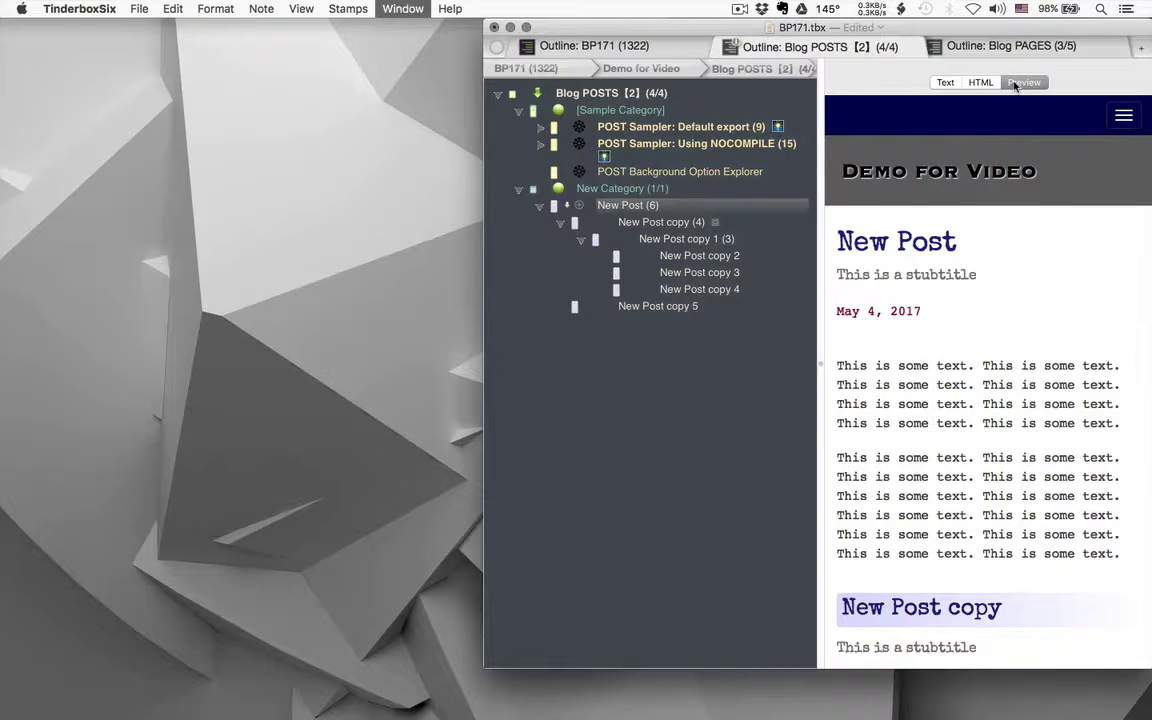
{"action": "scroll", "coordinate": [1018, 373], "scroll_direction": "down", "scroll_amount": 10}
{"action": "scroll", "coordinate": [1020, 373], "scroll_direction": "down", "scroll_amount": 8}
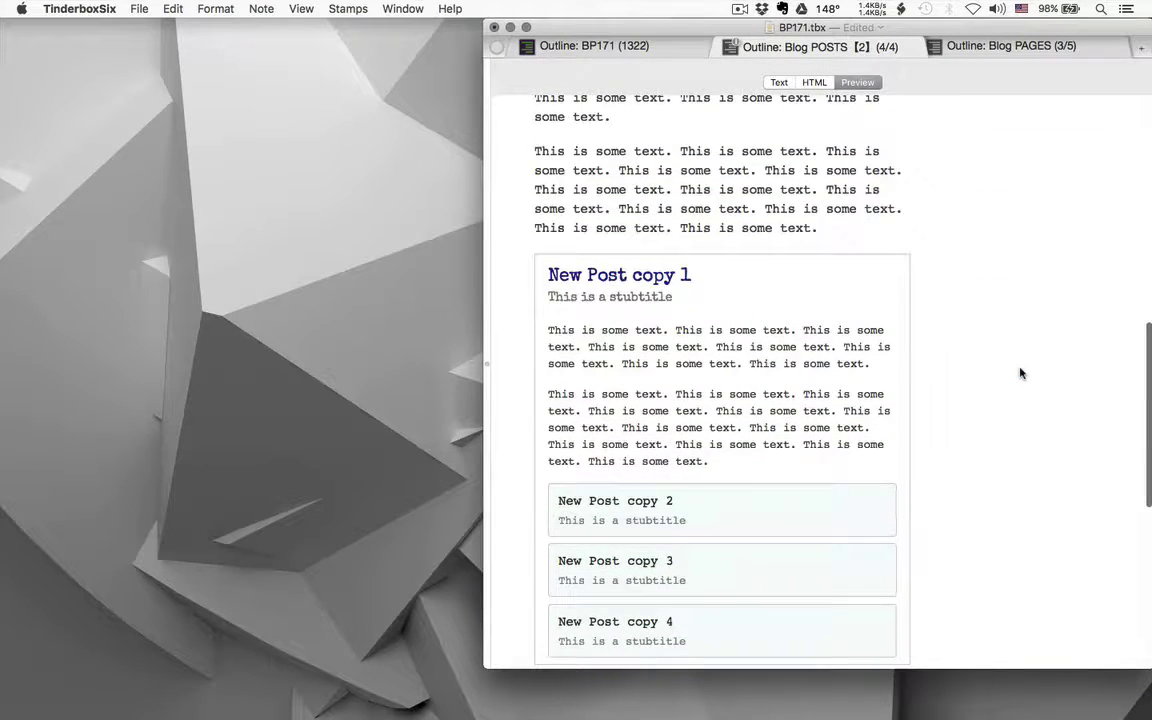
{"action": "scroll", "coordinate": [1020, 373], "scroll_direction": "up", "scroll_amount": 2}
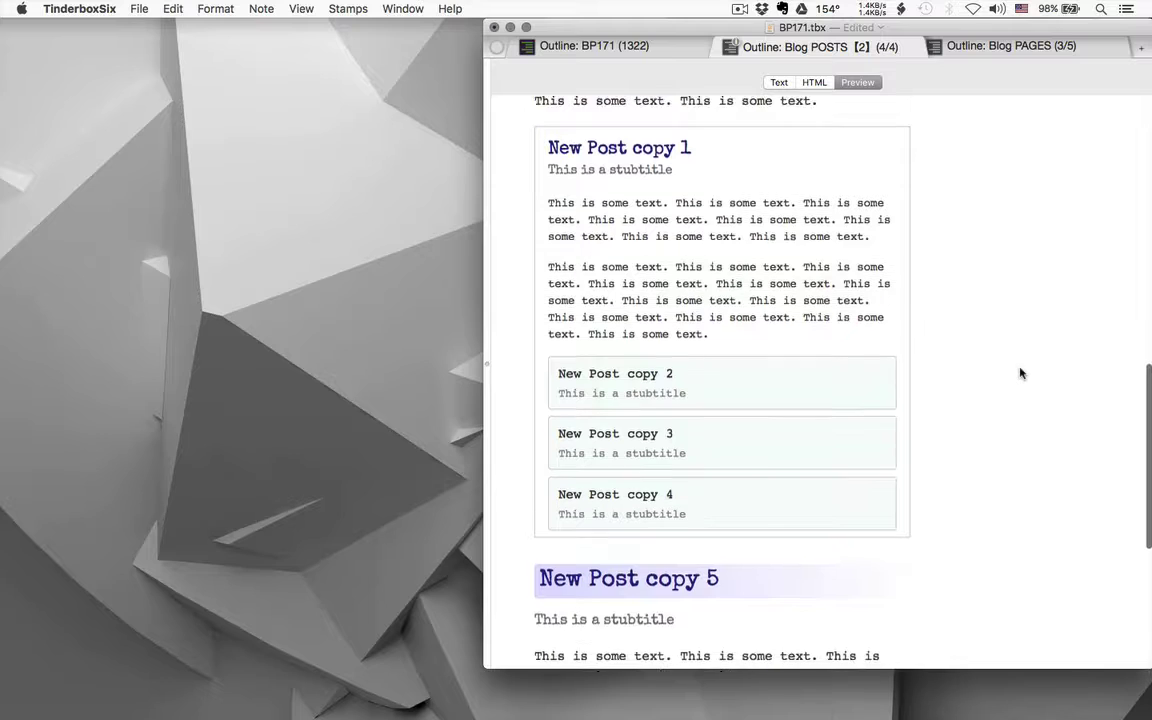
{"action": "scroll", "coordinate": [1020, 373], "scroll_direction": "down", "scroll_amount": 5}
{"action": "scroll", "coordinate": [1020, 373], "scroll_direction": "up", "scroll_amount": 15}
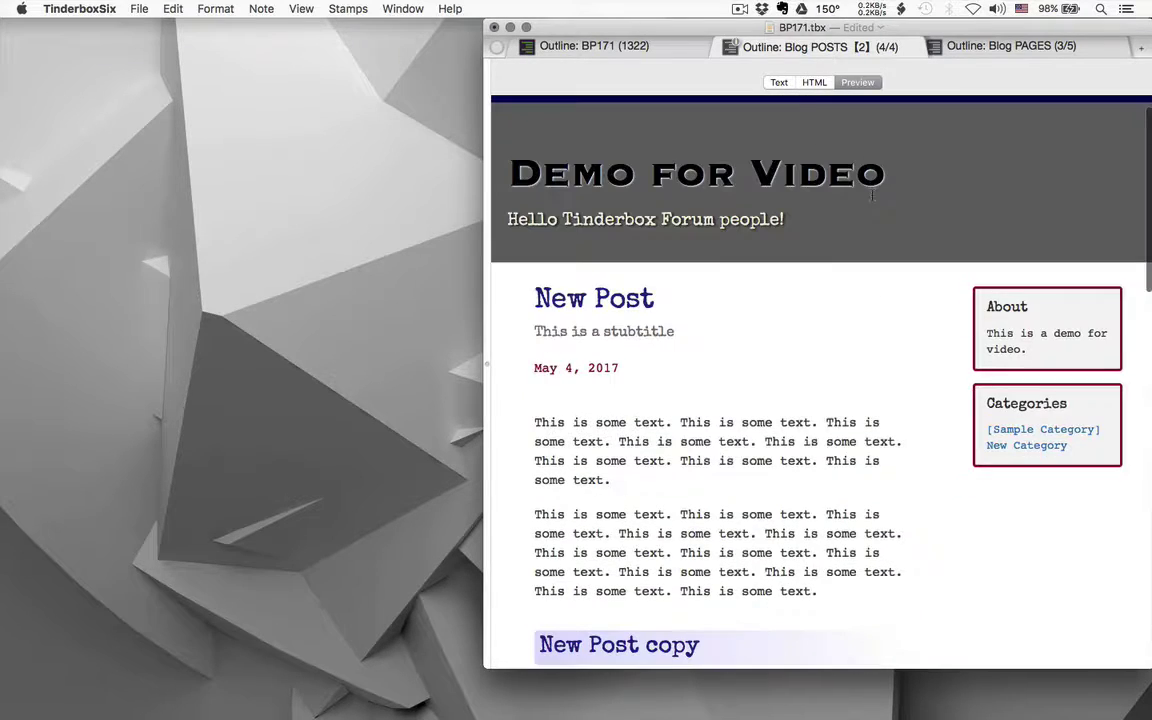
Return to the note text beside the outline and open the blogExpOpt choices for New Post copy
{"action": "left_click", "coordinate": [779, 82]}
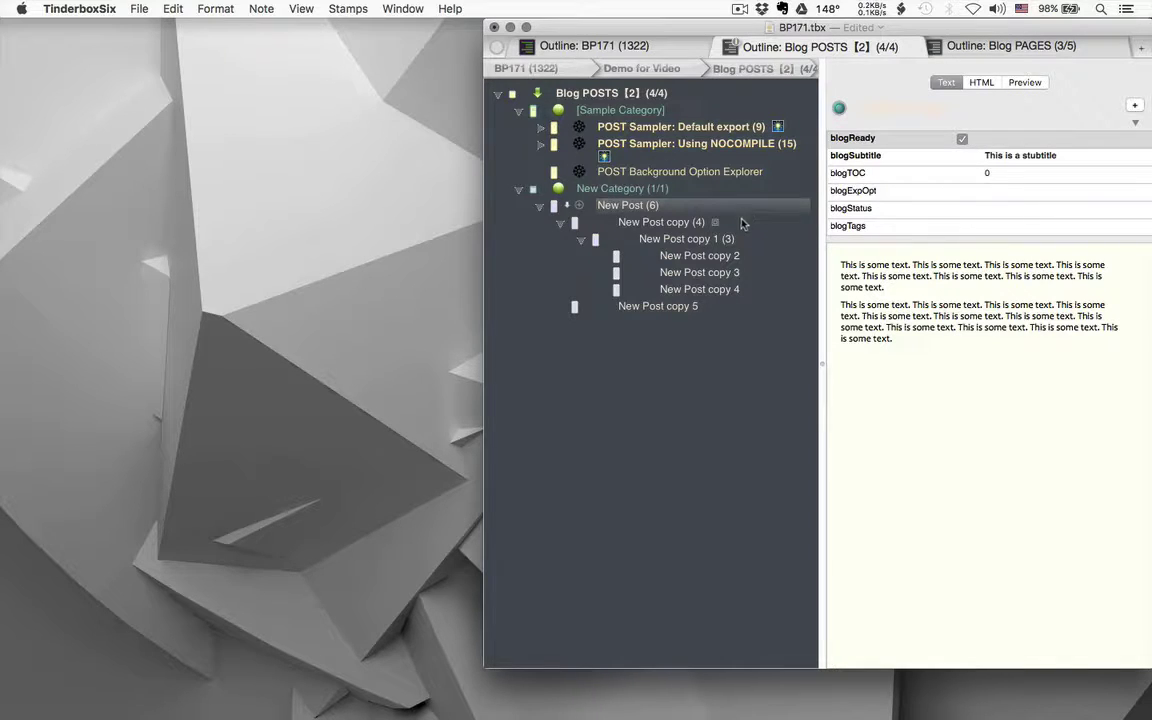
{"action": "key", "text": "Down"}
{"action": "left_click", "coordinate": [1137, 193]}
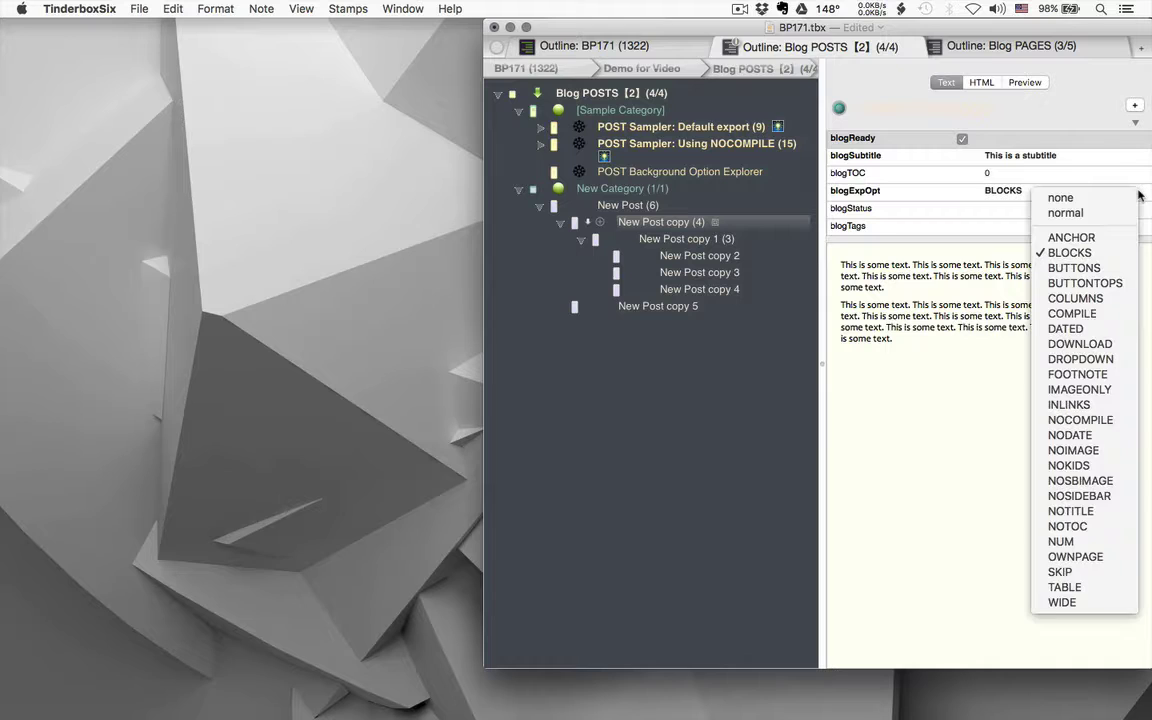